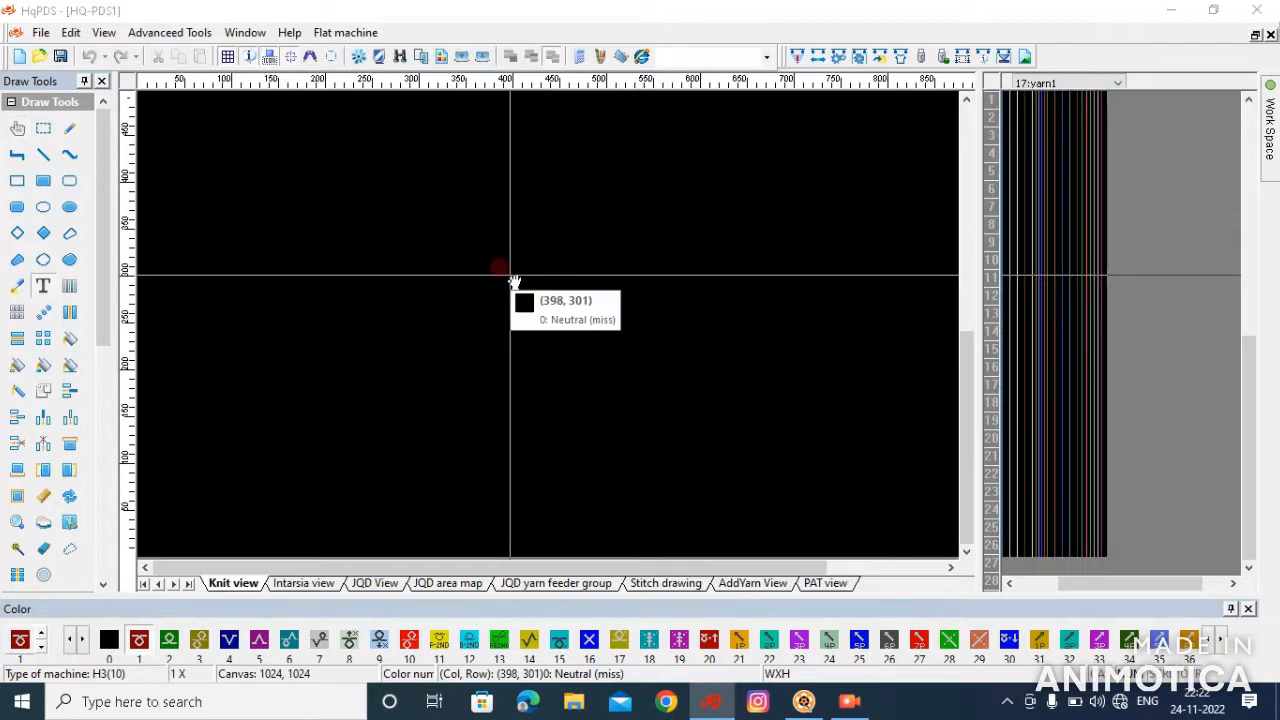
left_click(511, 279)
left_click_drag(757, 407, 104, 92)
key("Delete")
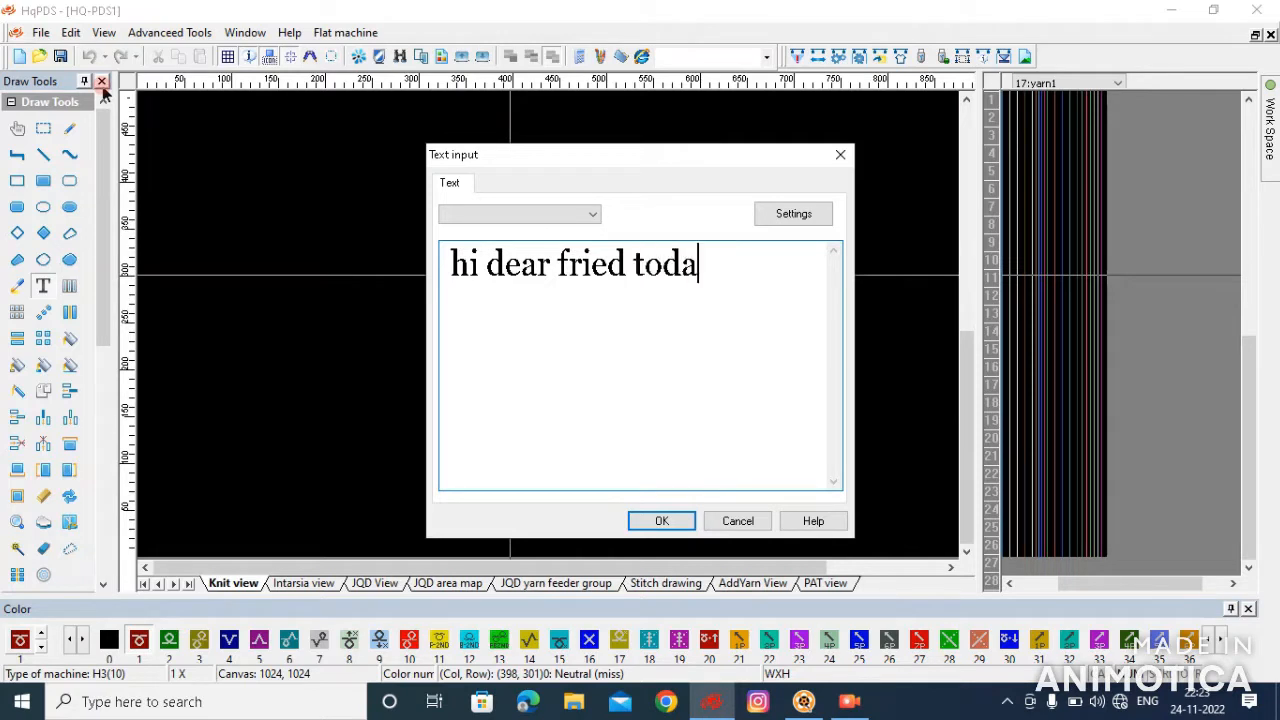
type("go makingn")
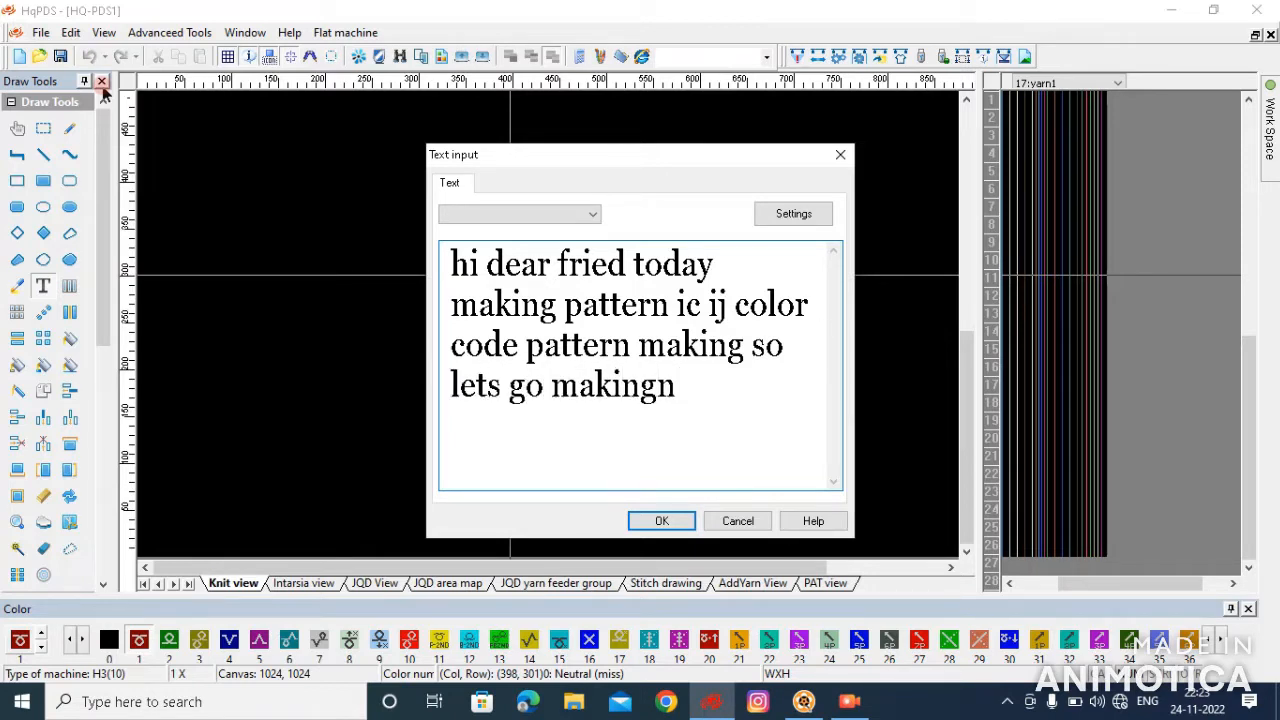
key("BackSpace")
key("BackSpace")
key("BackSpace")
key("BackSpace")
key("BackSpace")
key("BackSpace")
key("BackSpace")
key("BackSpace")
key("BackSpace")
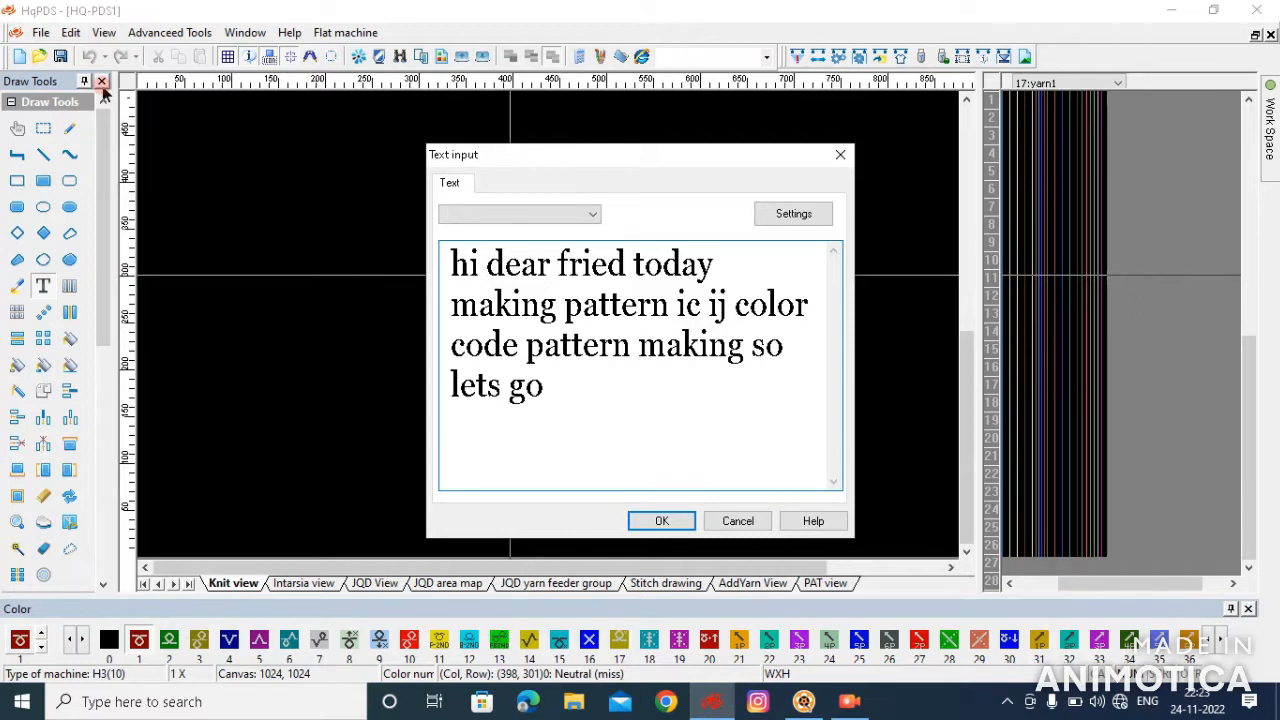
left_click(738, 521)
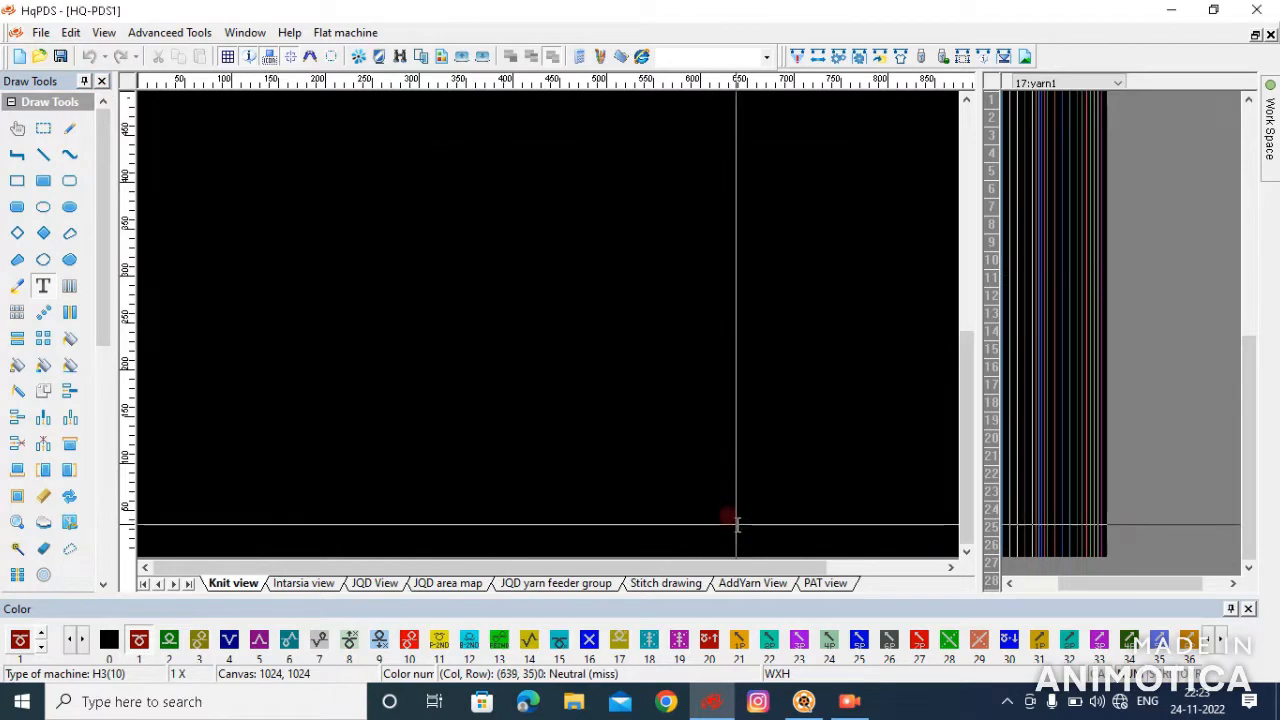
left_click(857, 704)
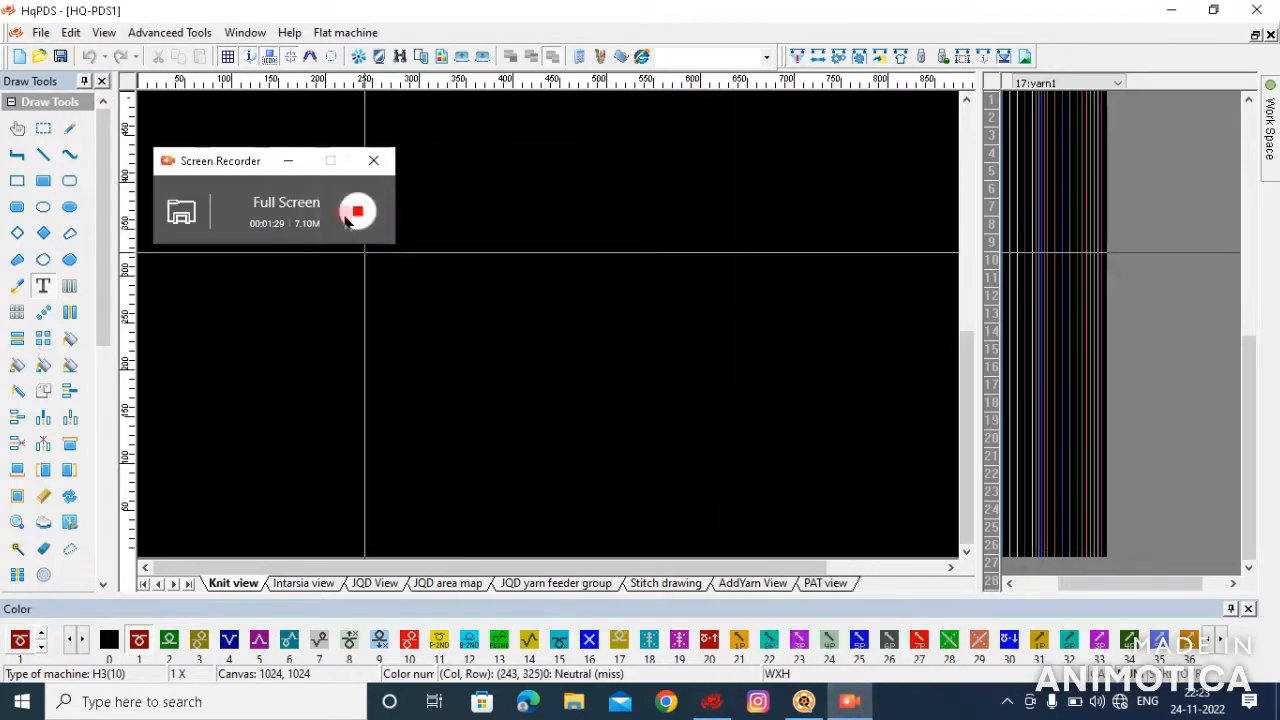
left_click(358, 214)
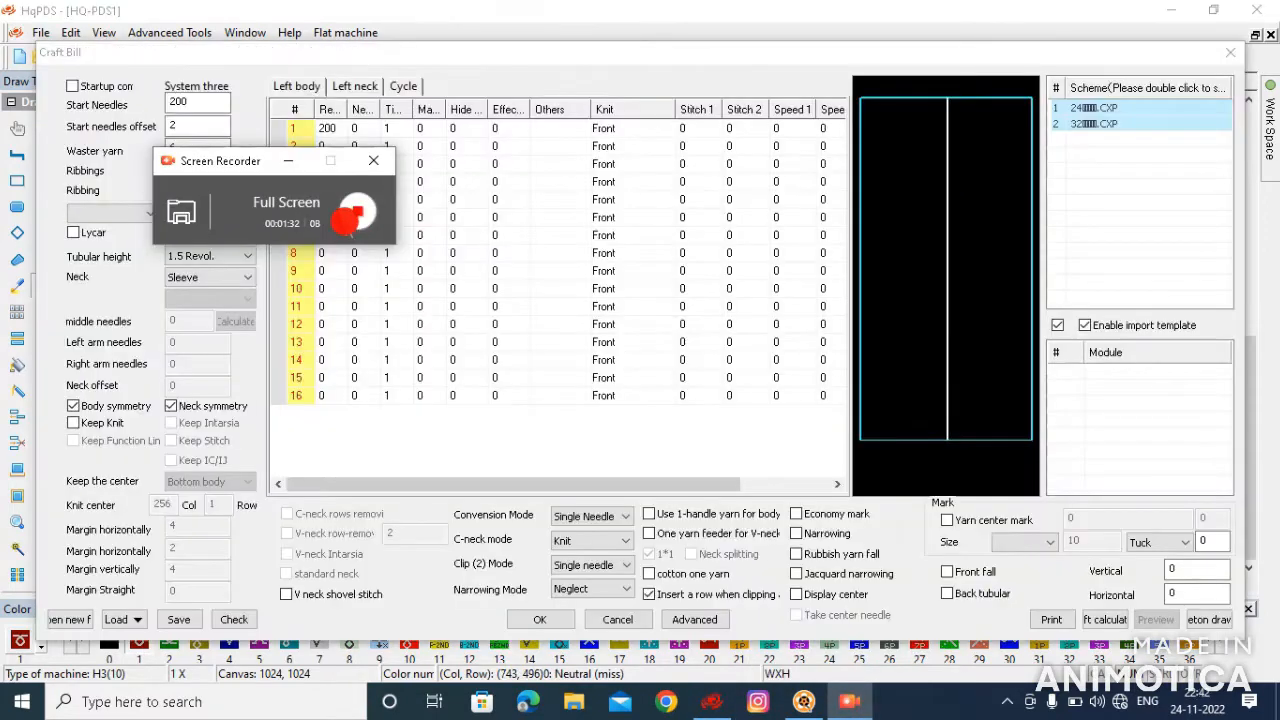
left_click(1233, 56)
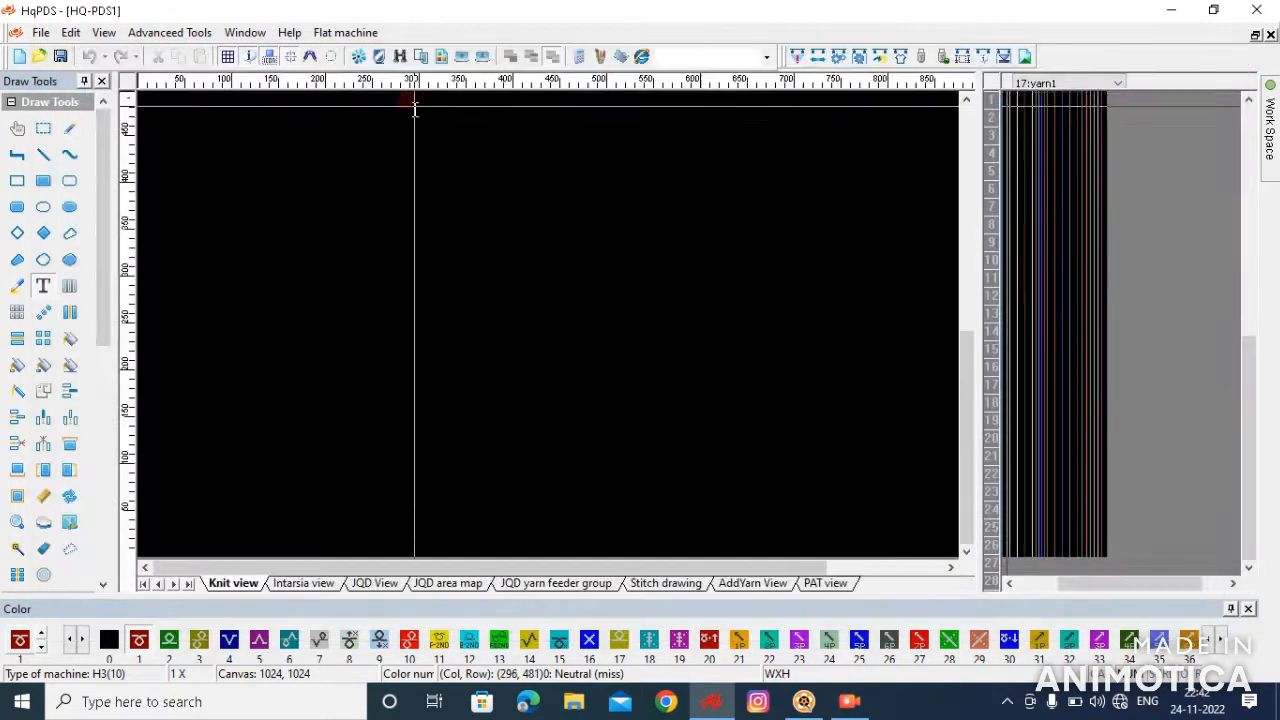
Generate the pattern from the craft bill with 200 start needles, 200 in the first left-body row and 20 ribbings of Ribbing 1x1.
left_click(896, 58)
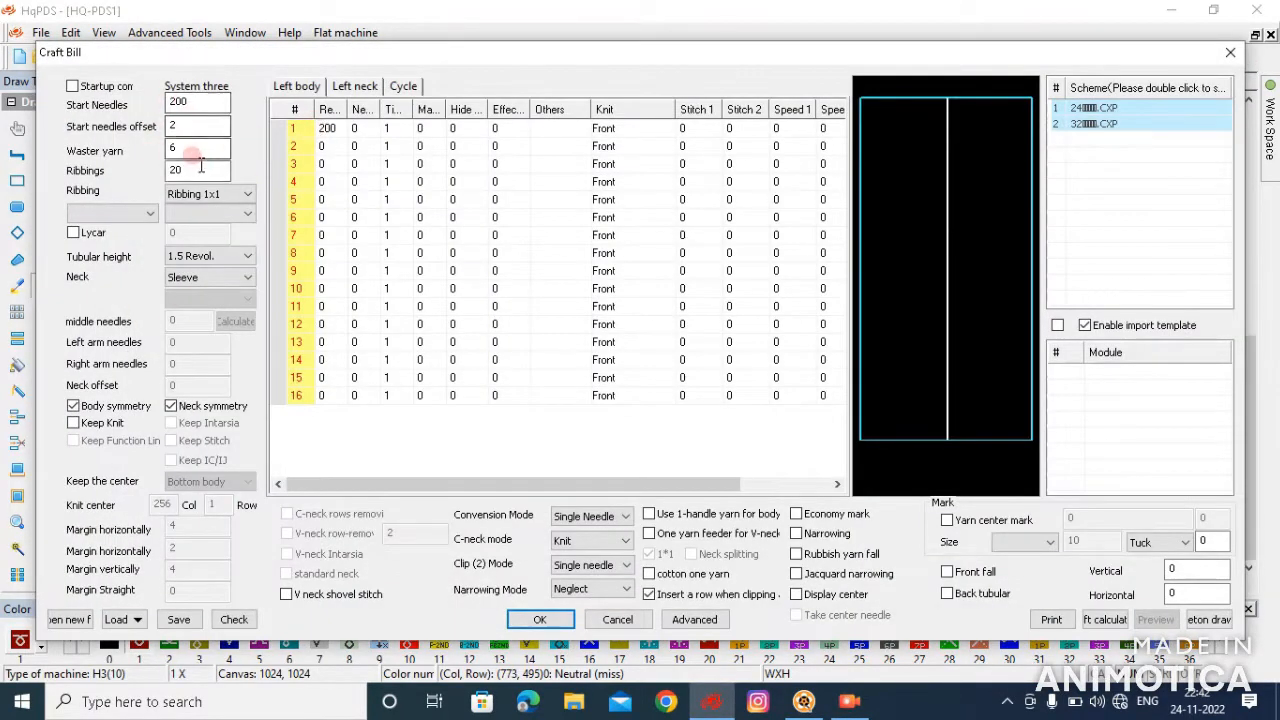
double_click(180, 101)
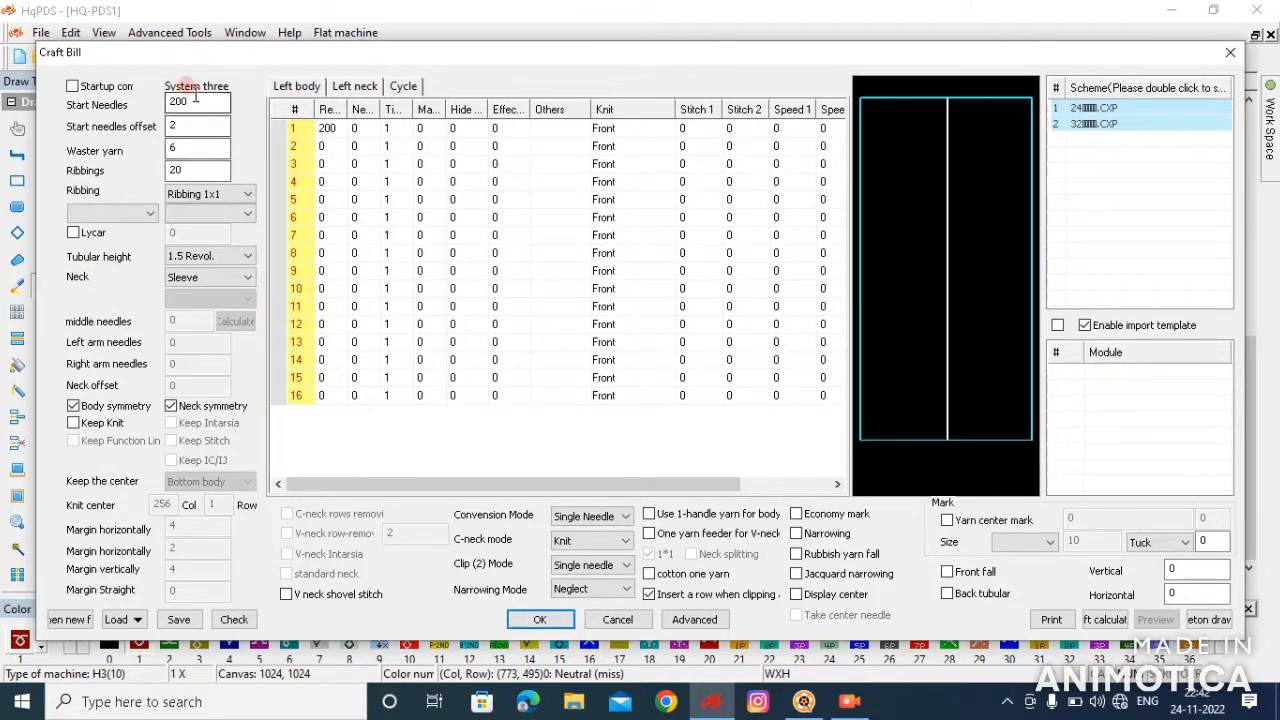
left_click(337, 127)
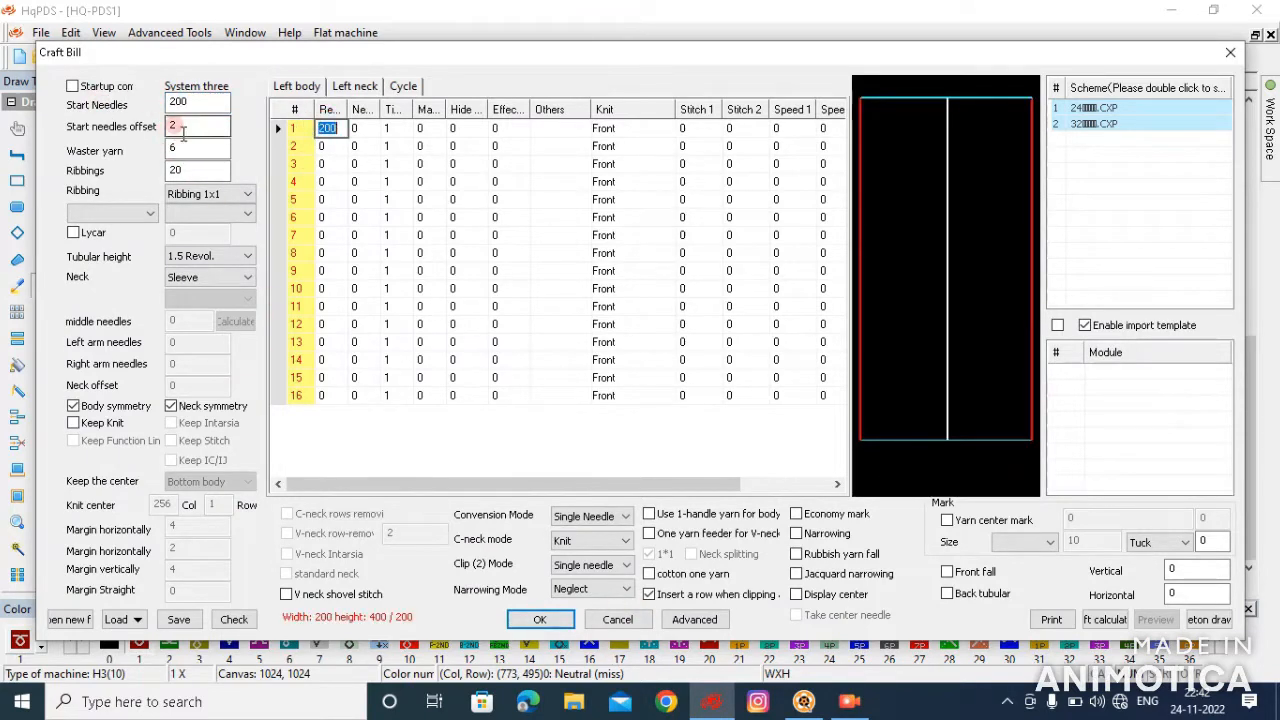
left_click(188, 169)
left_click(539, 620)
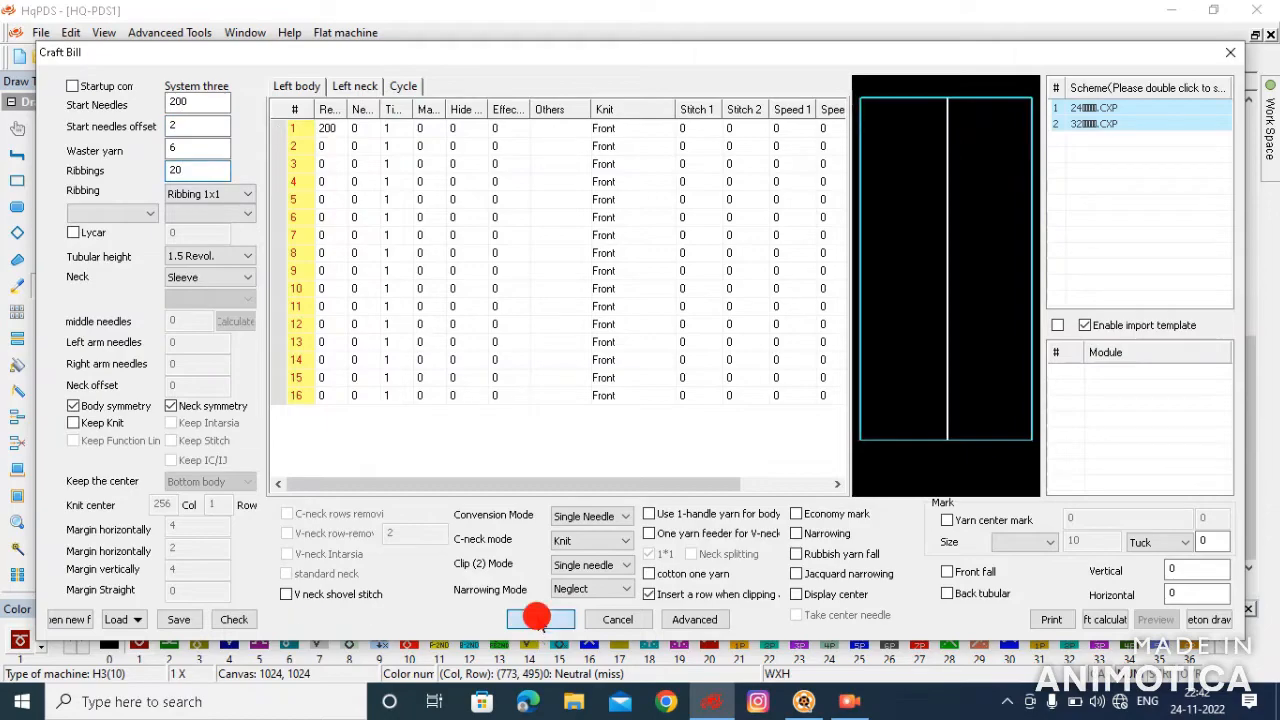
Open the program options, set the value to 20 and close the options.
scroll(273, 327, "up", 8)
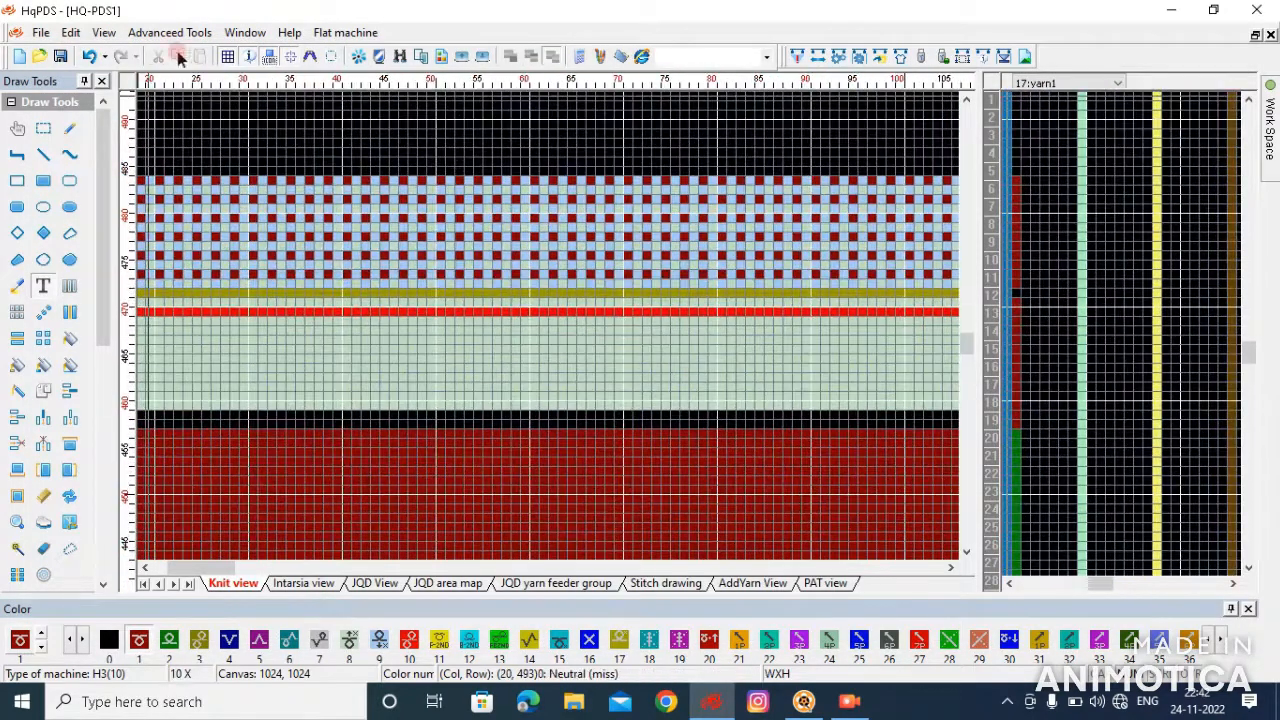
left_click(169, 32)
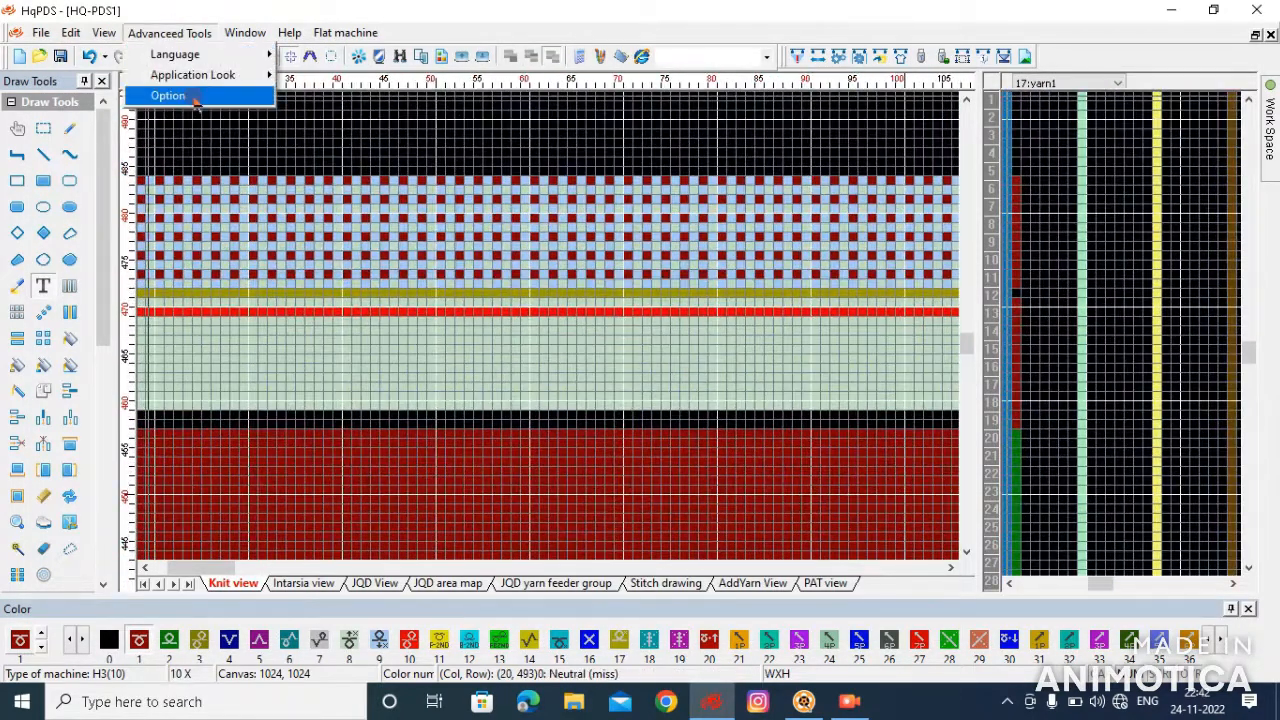
left_click(182, 94)
type("20")
left_click(783, 600)
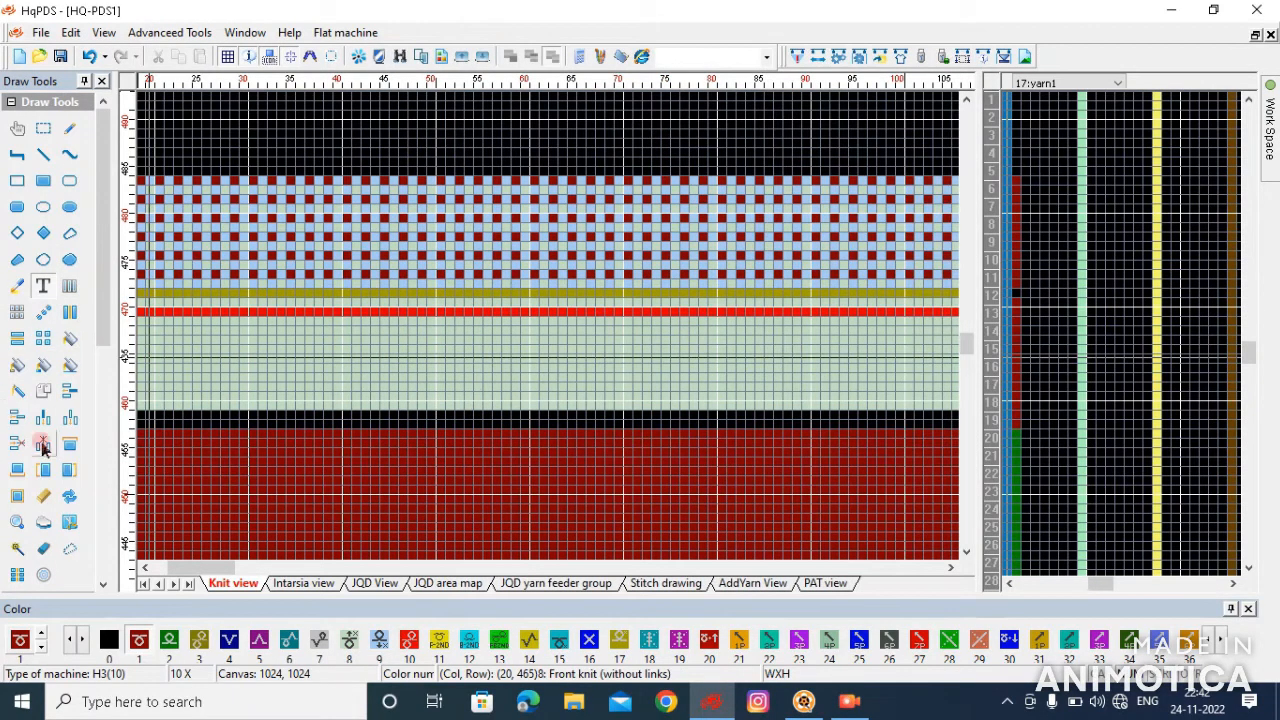
Delete the multicoloured rows above the red body and place the end mark beside the body's top row in function line 22:end.
left_click(24, 446)
left_click(498, 425)
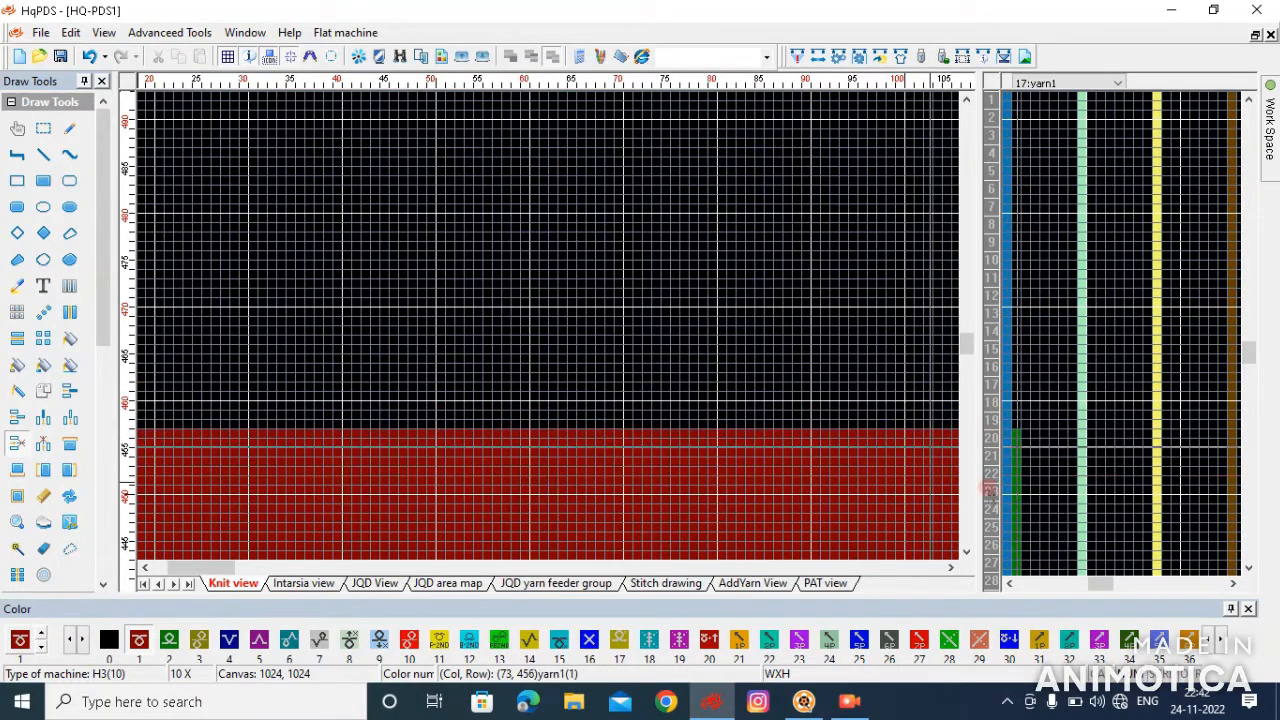
left_click(990, 476)
right_click(1012, 427)
left_click(1046, 462)
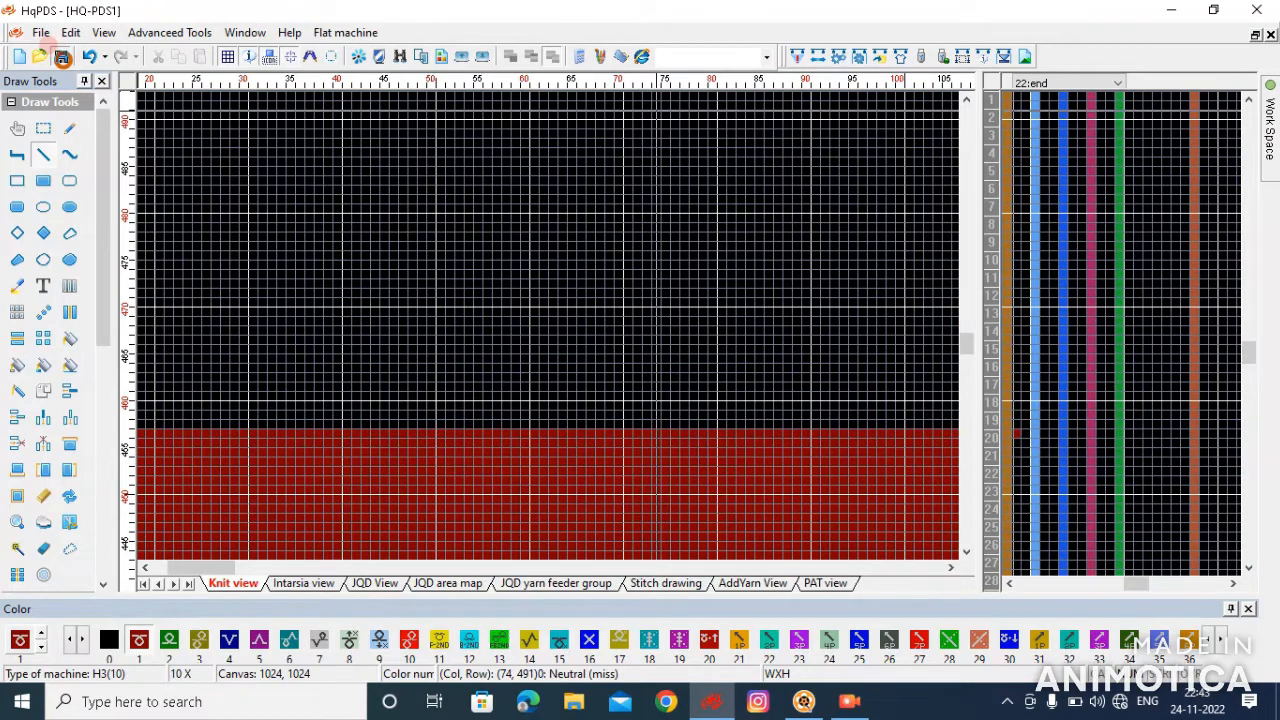
Save the pattern on Local Disk (D:) as part59, replacing the existing file.
left_click(62, 56)
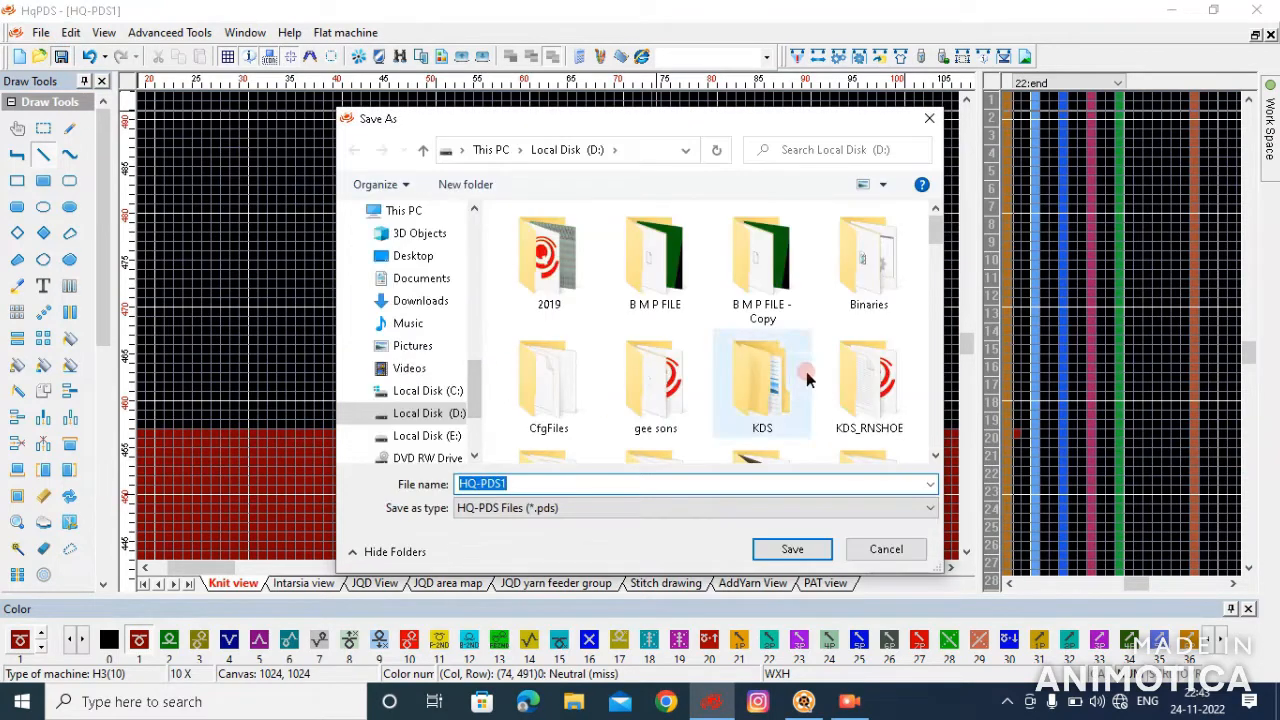
scroll(808, 378, "down", 1)
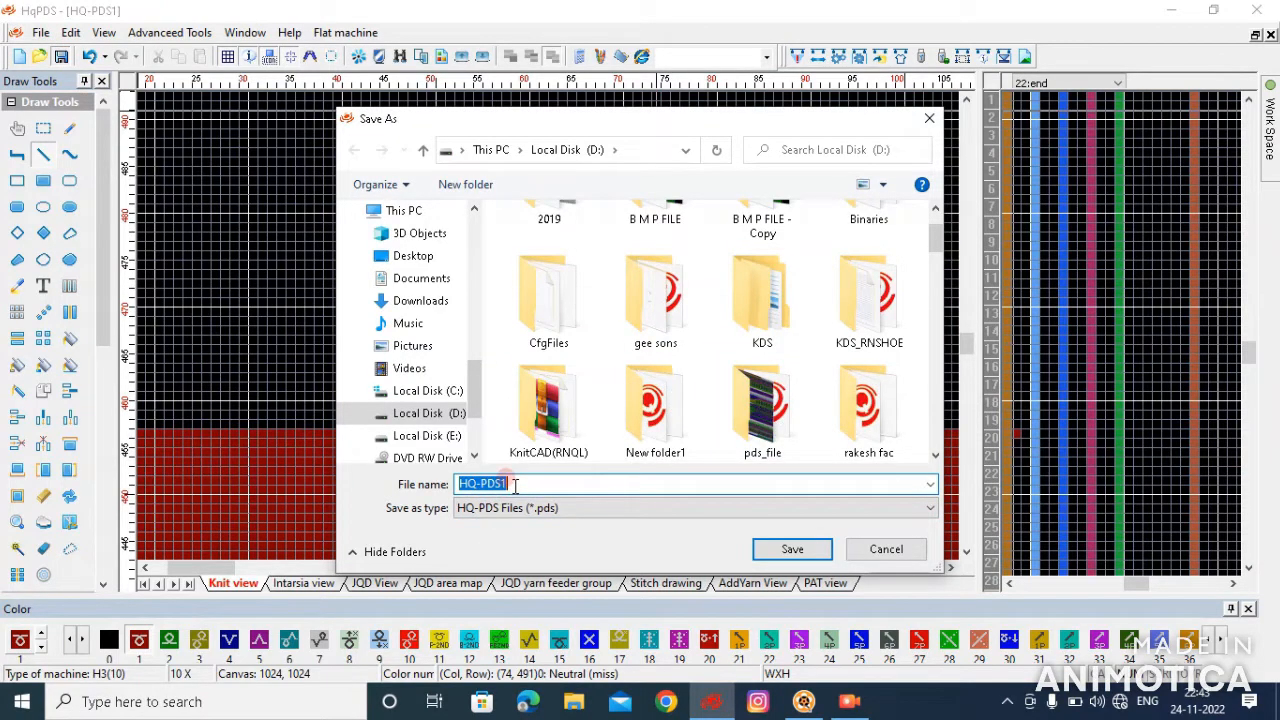
type("part")
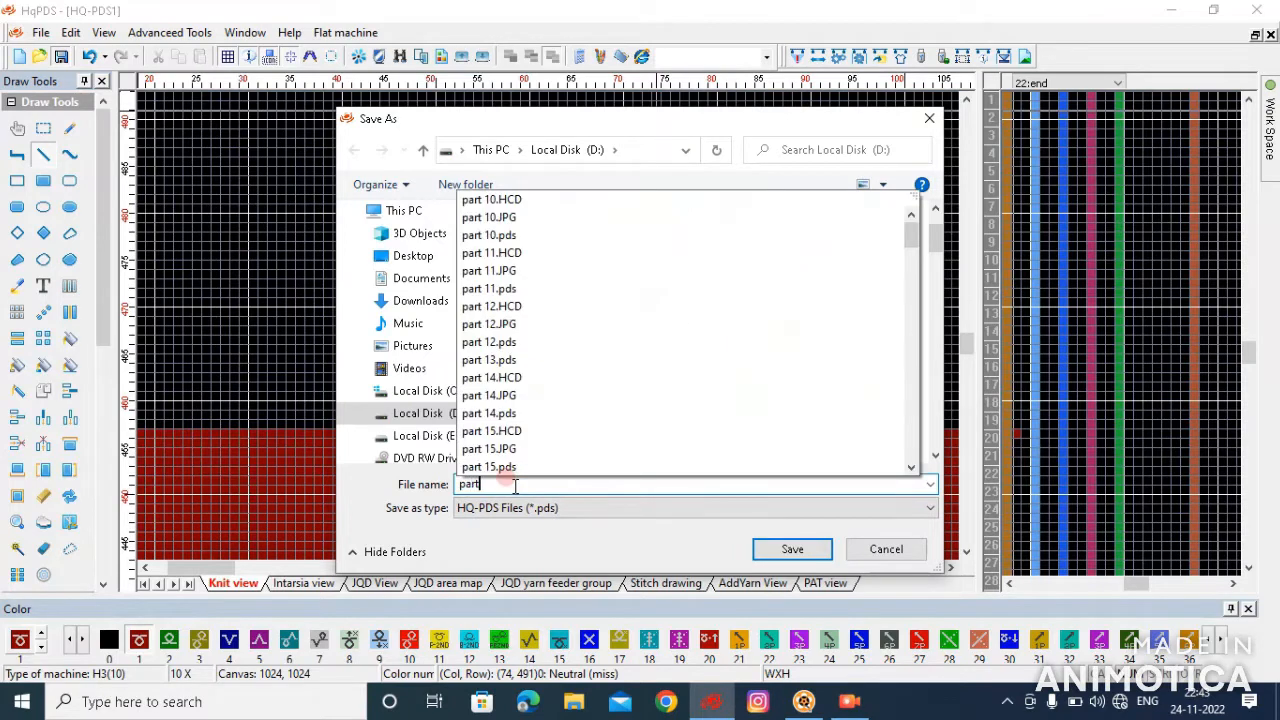
type("59")
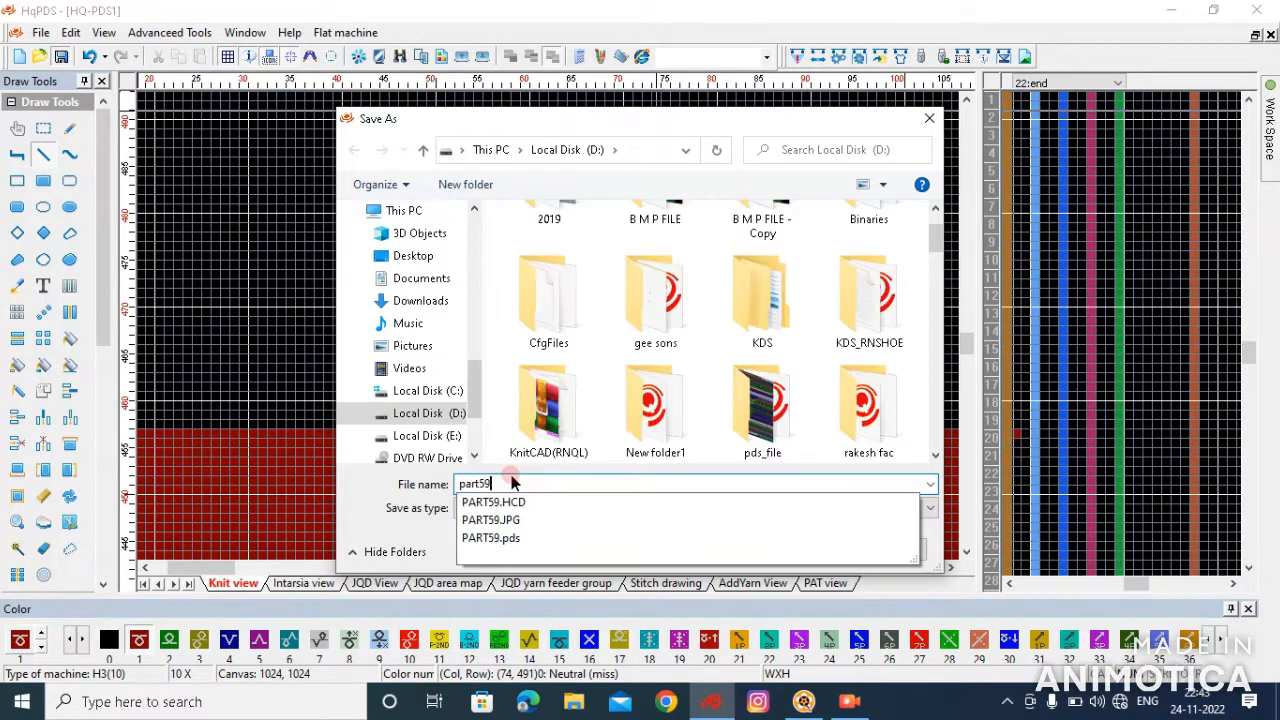
key("Return")
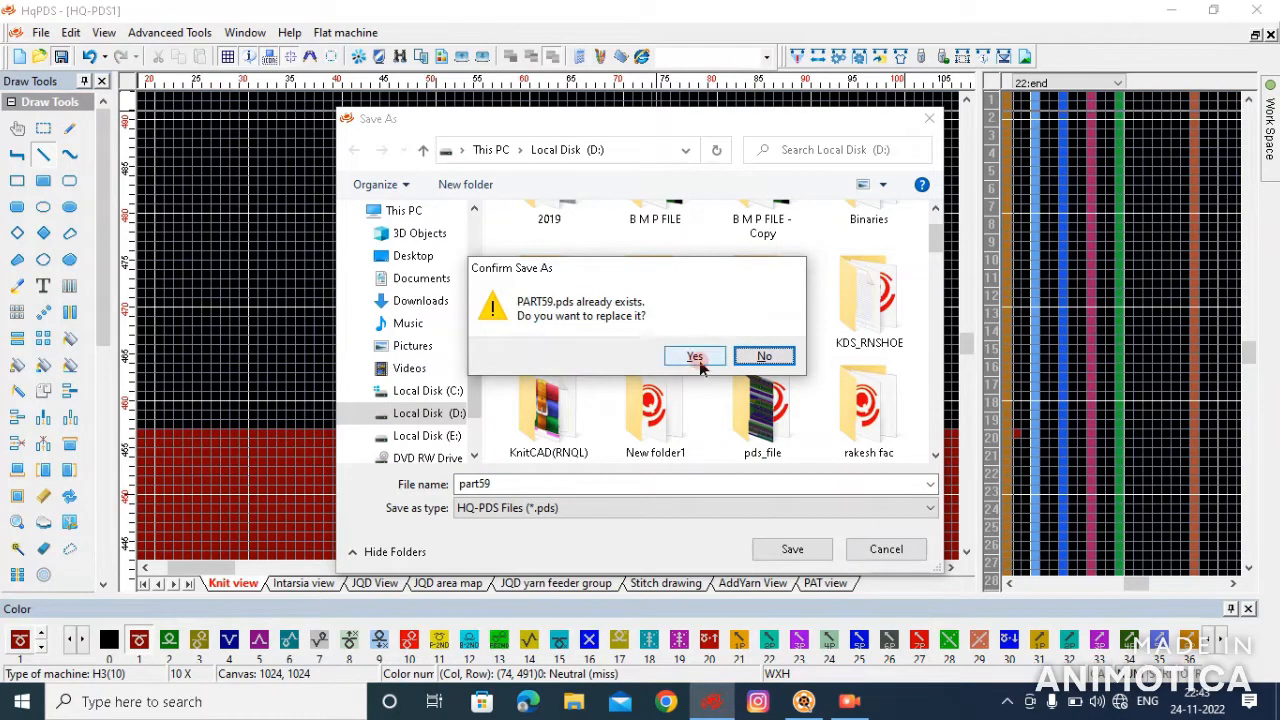
left_click(695, 357)
Fill the red front-knit body above the ribbing with colour 151, Front knitting intarsia (1).
scroll(400, 329, "down", 5)
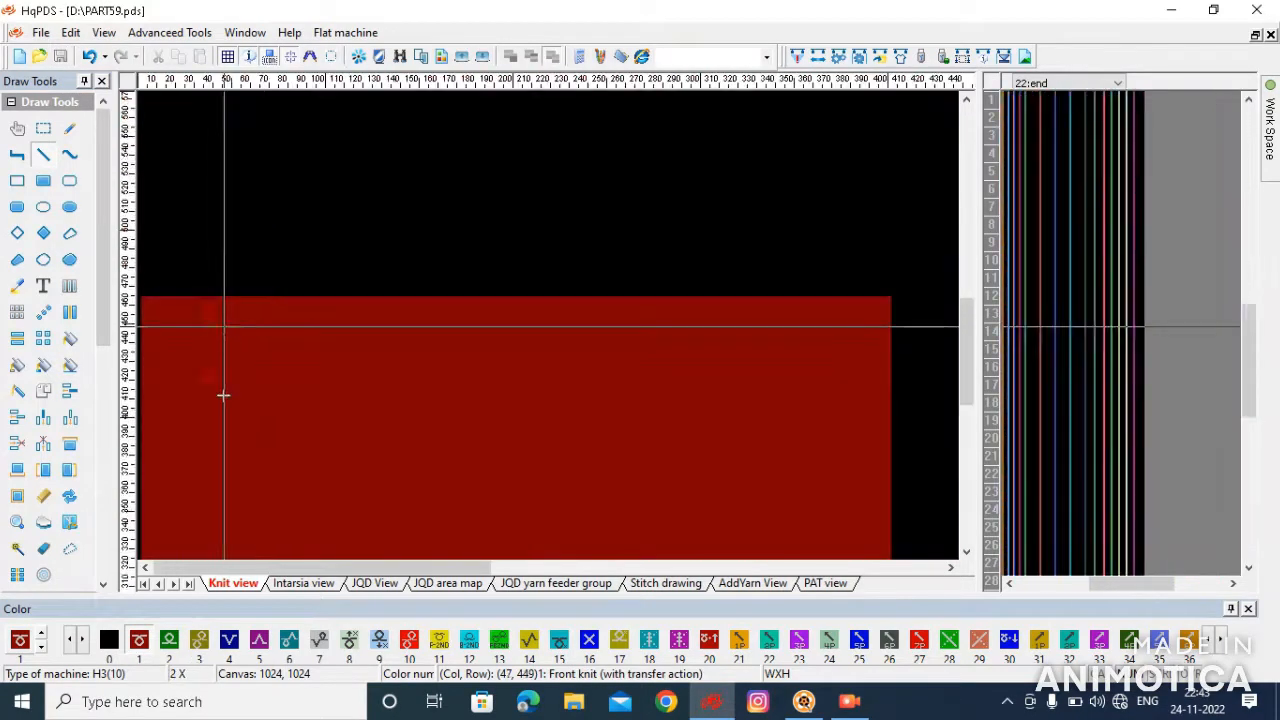
scroll(223, 395, "down", 2)
scroll(223, 329, "up", 3)
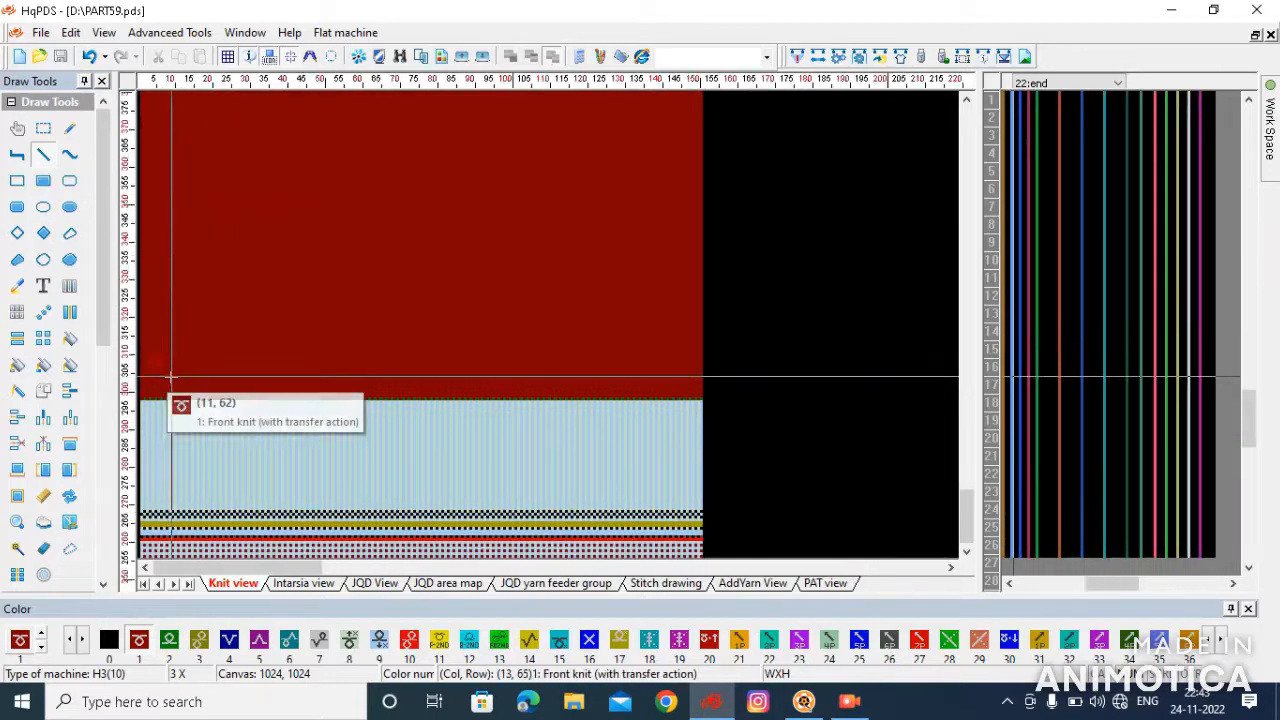
scroll(343, 290, "up", 2)
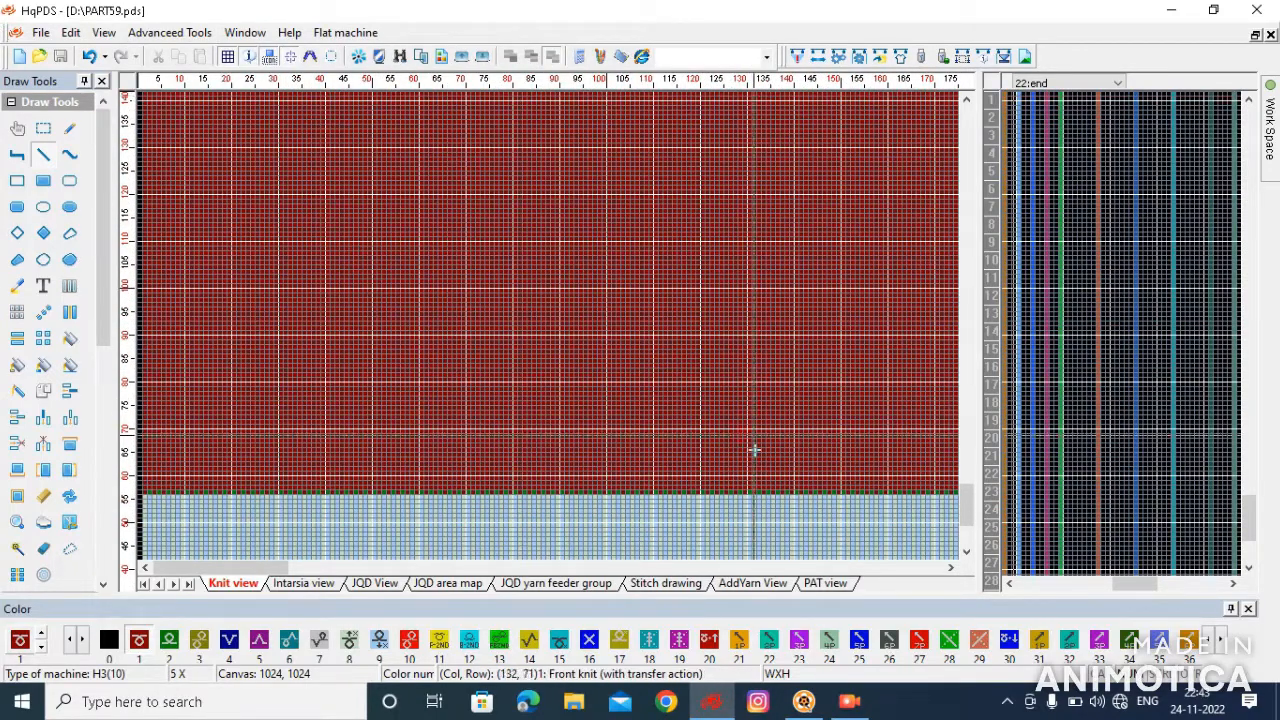
key("1")
key("6")
key("2")
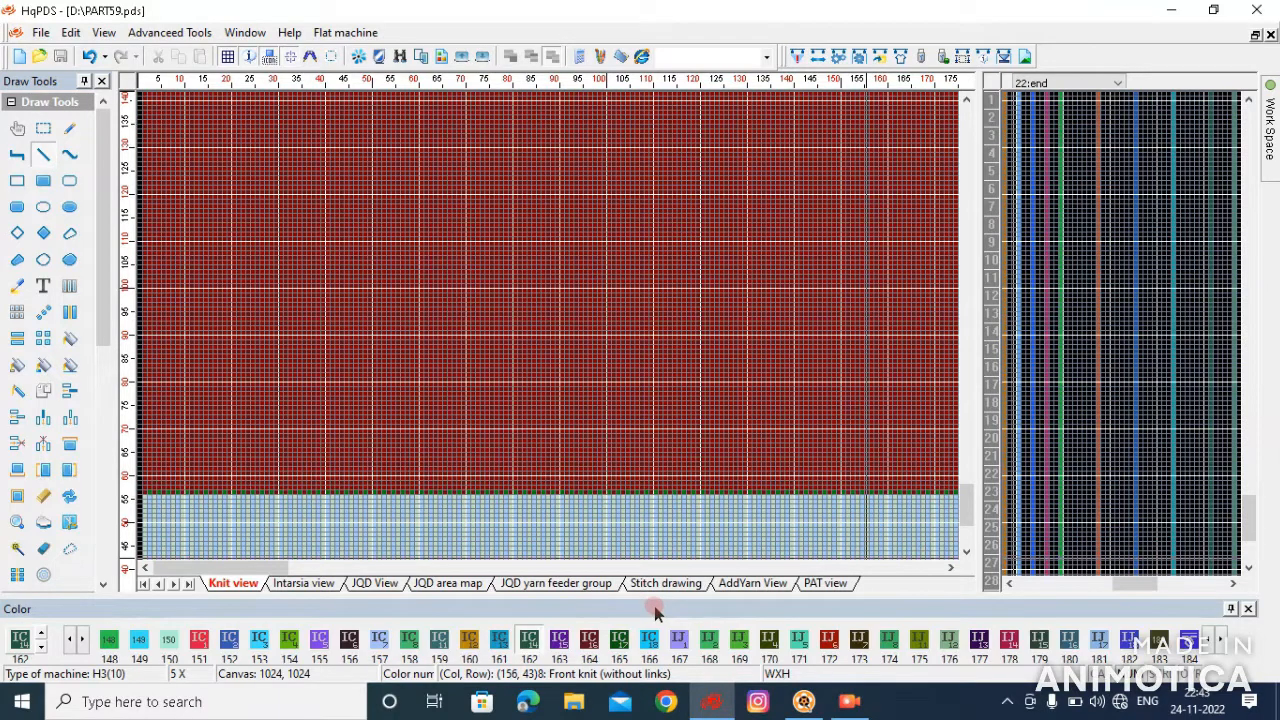
left_click(201, 643)
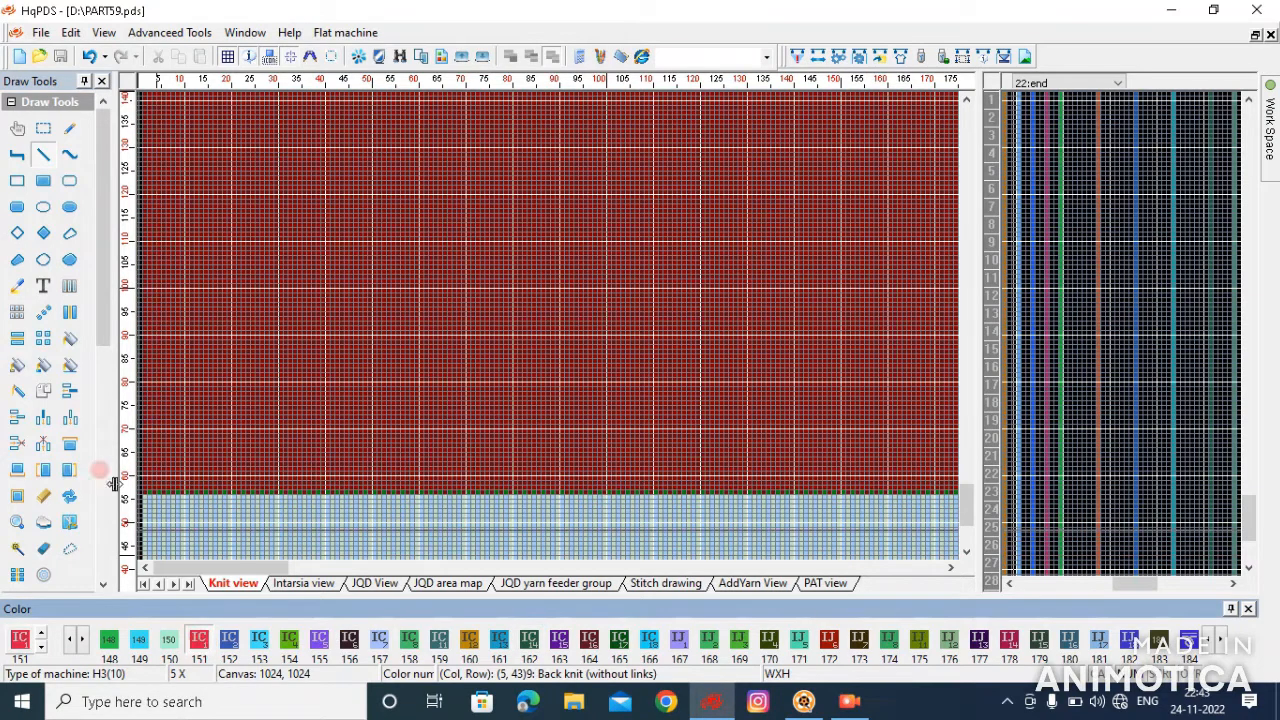
left_click(76, 371)
scroll(343, 486, "up", 6)
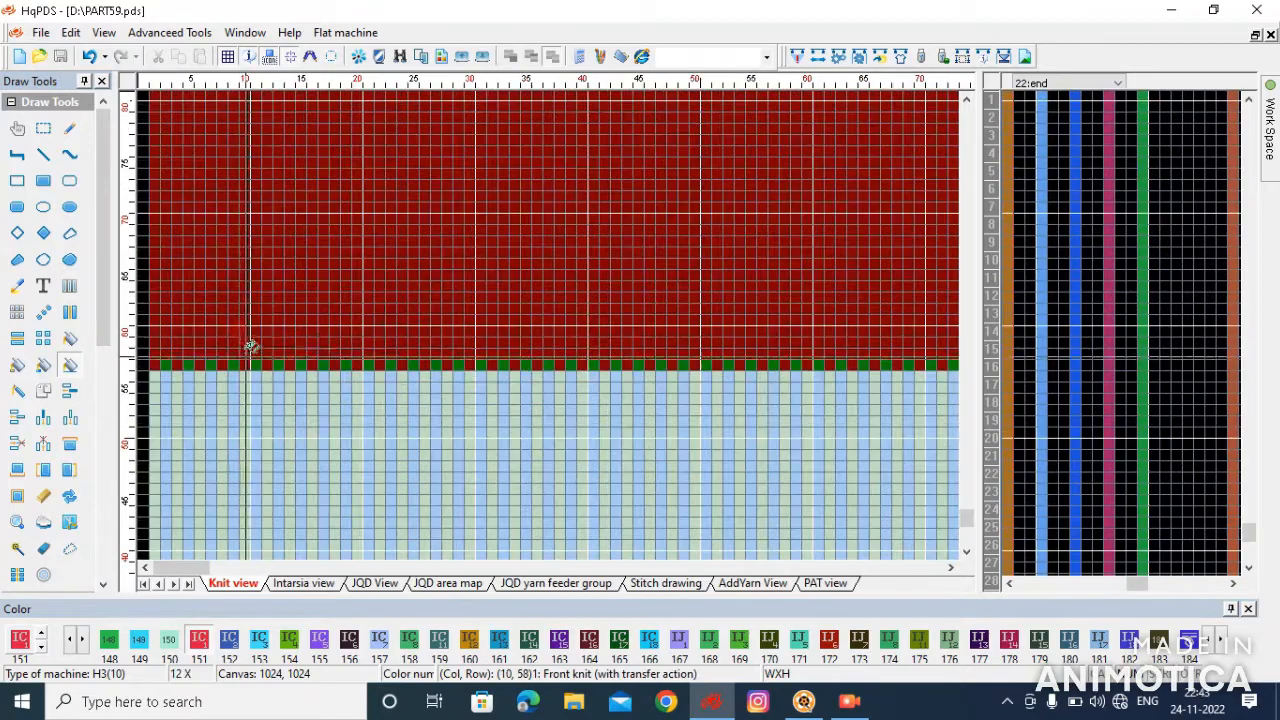
left_click(406, 280)
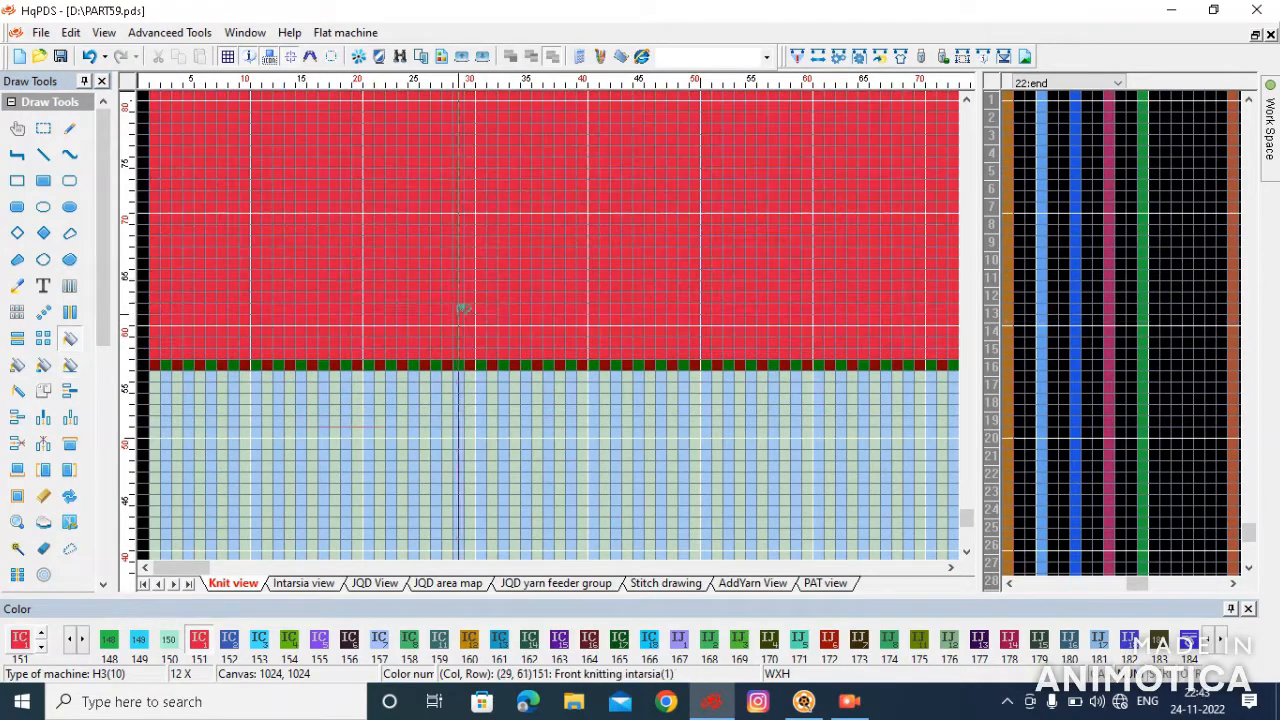
Assign 99: IC/IJ Color in function line 2: user define beside row 58, the first row of the intarsia body.
scroll(686, 266, "down", 6)
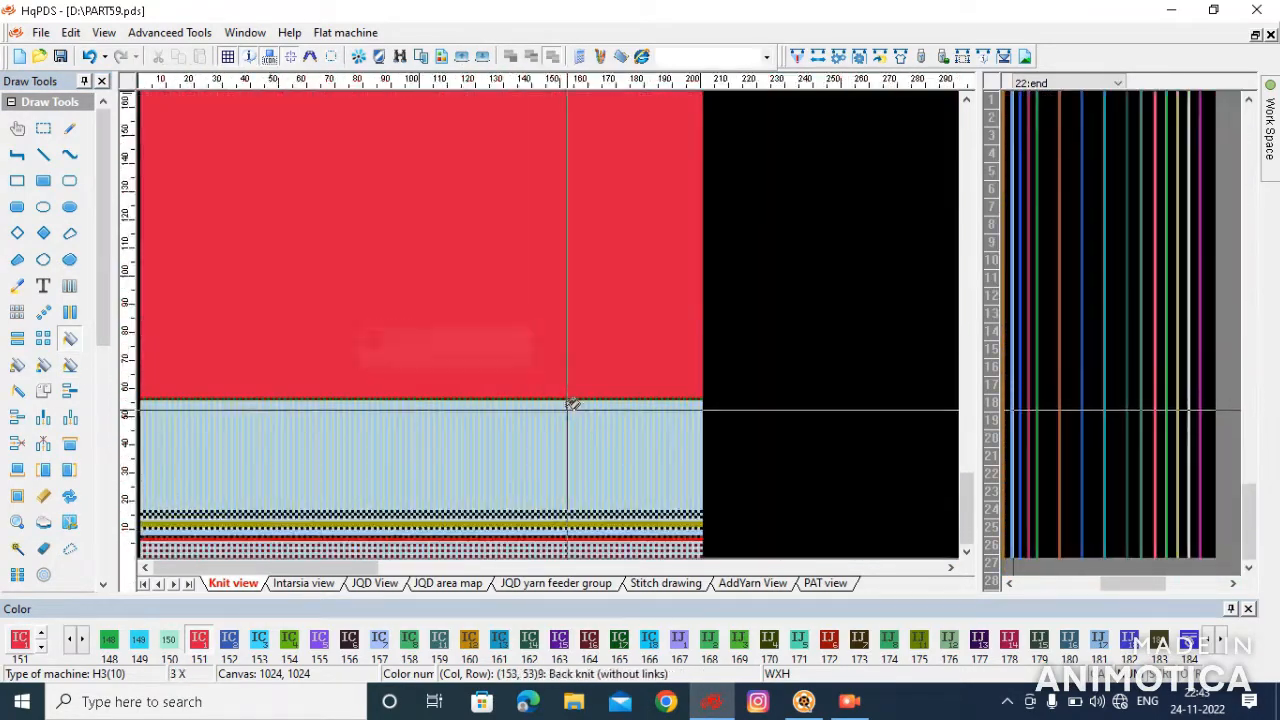
scroll(553, 330, "up", 6)
scroll(553, 325, "up", 3)
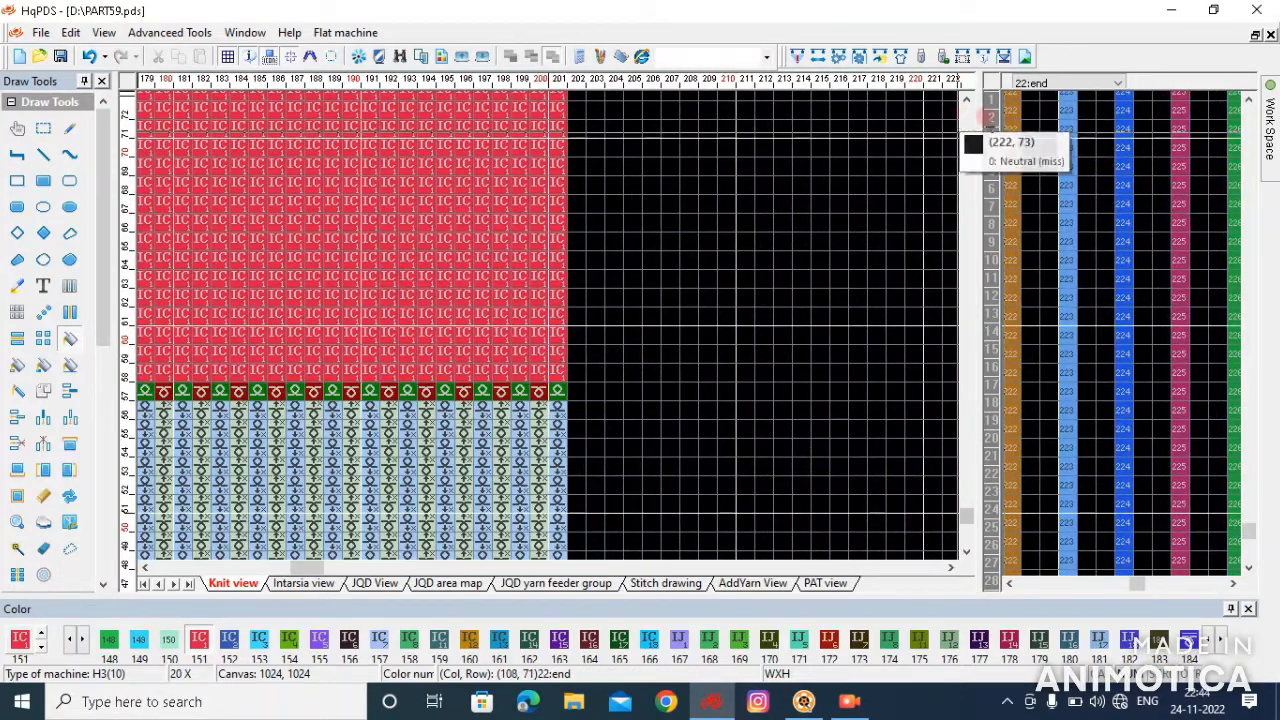
left_click(986, 116)
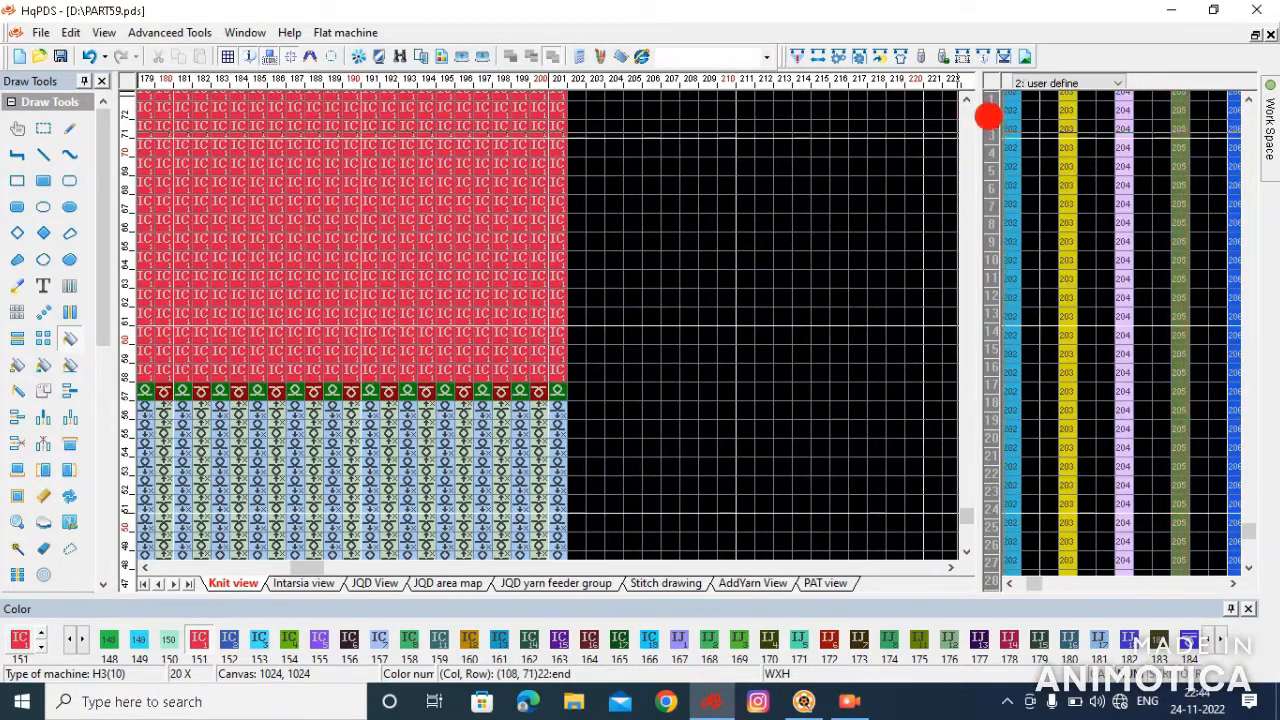
right_click(1036, 370)
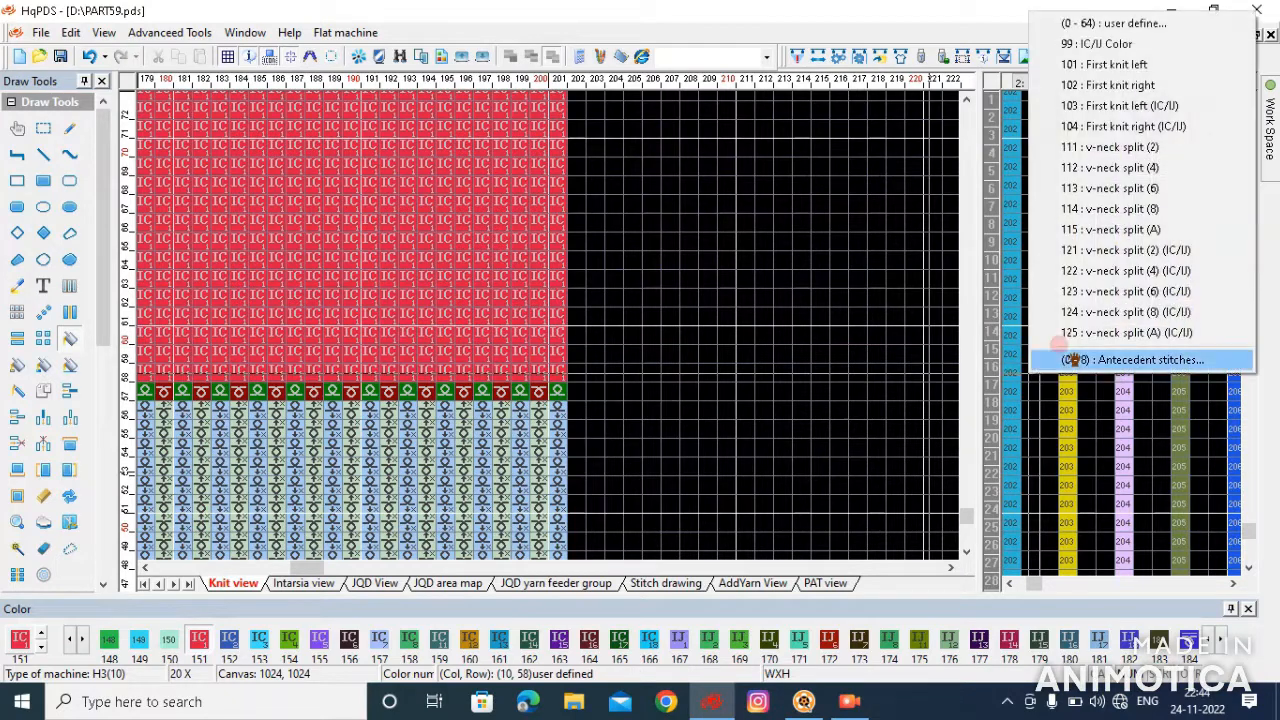
left_click(1144, 49)
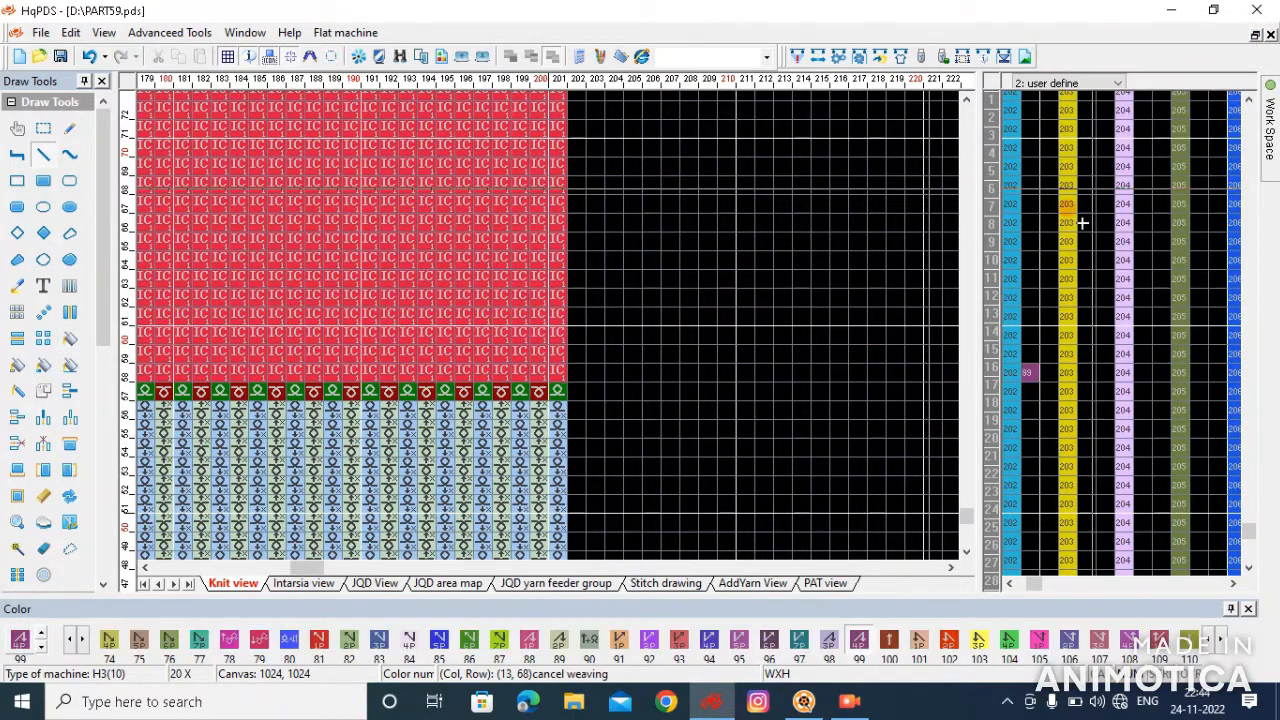
right_click(1033, 376)
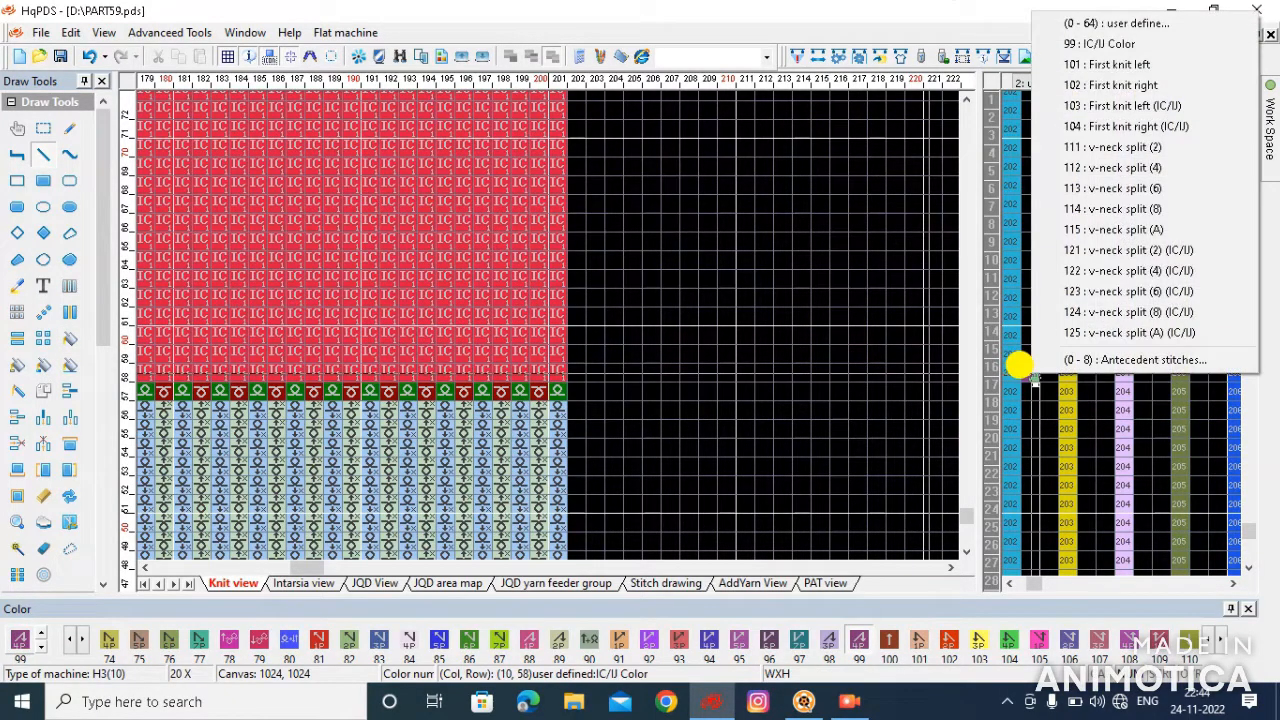
left_click(1075, 44)
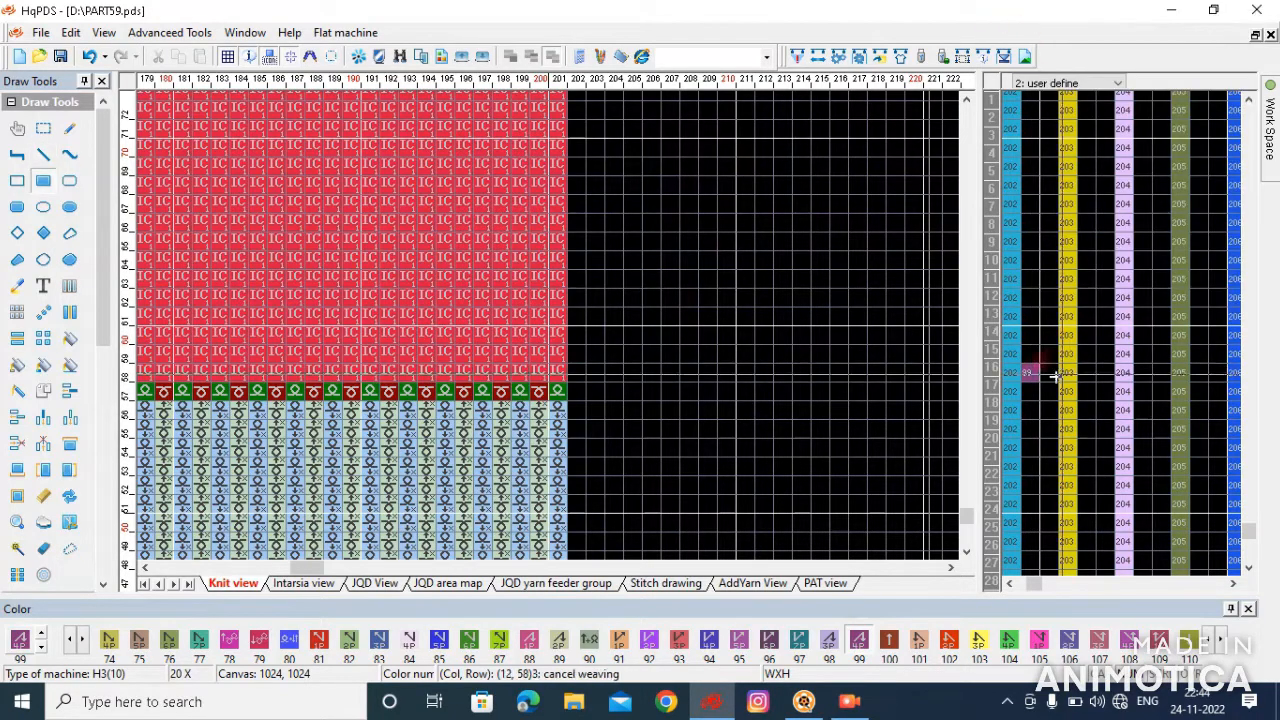
Extend colour 99 in function line 2: user define from row 58 up to the intarsia body's top row, 457.
left_click_drag(1027, 372, 1010, 334)
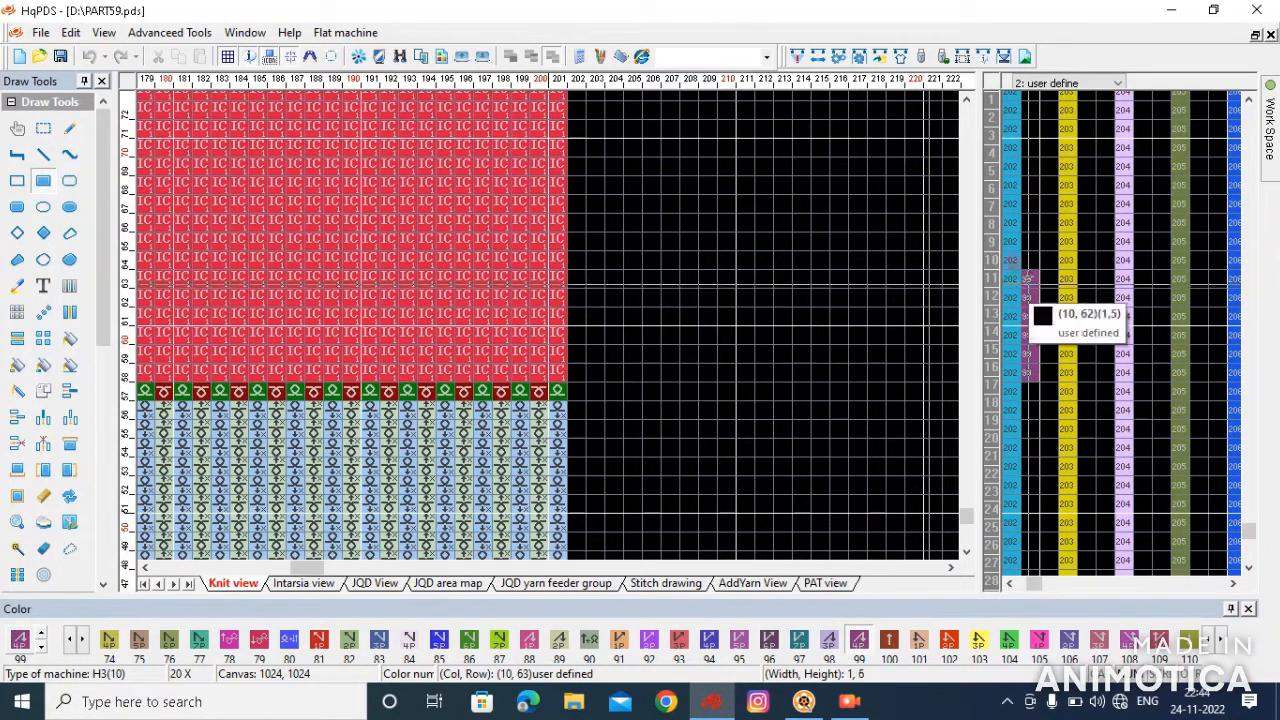
left_click_drag(970, 513, 980, 347)
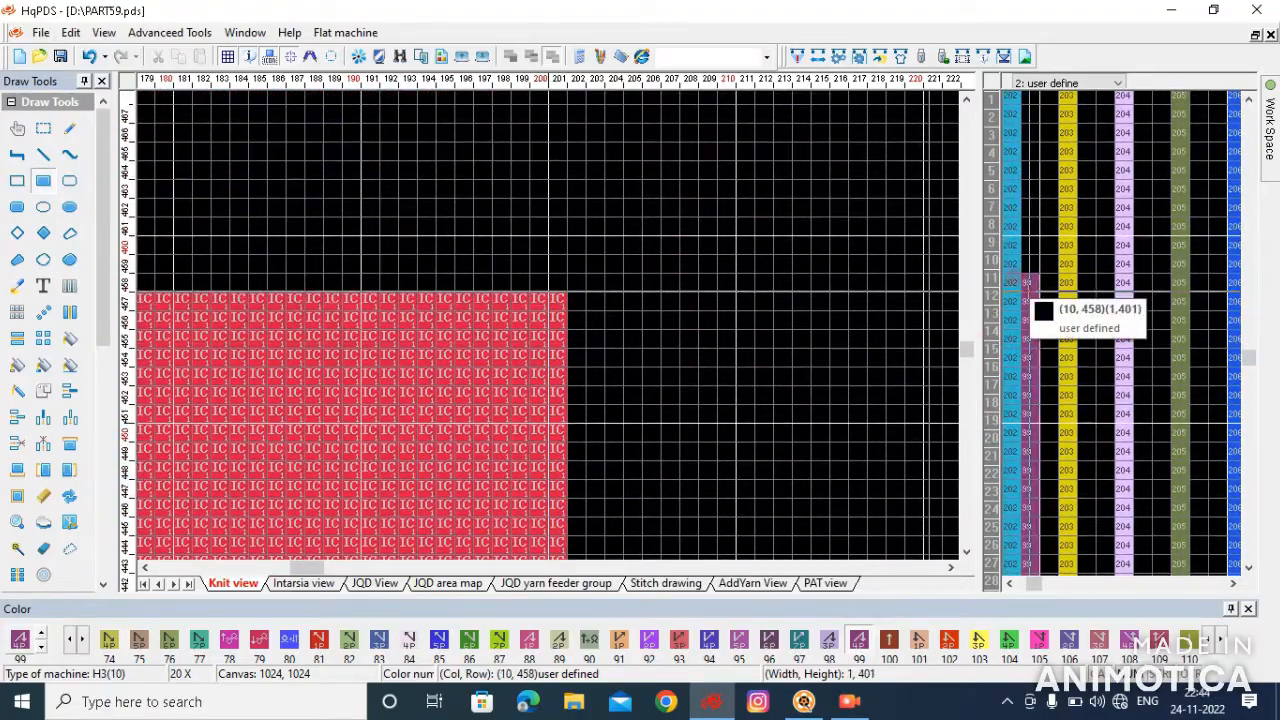
left_click(1028, 300)
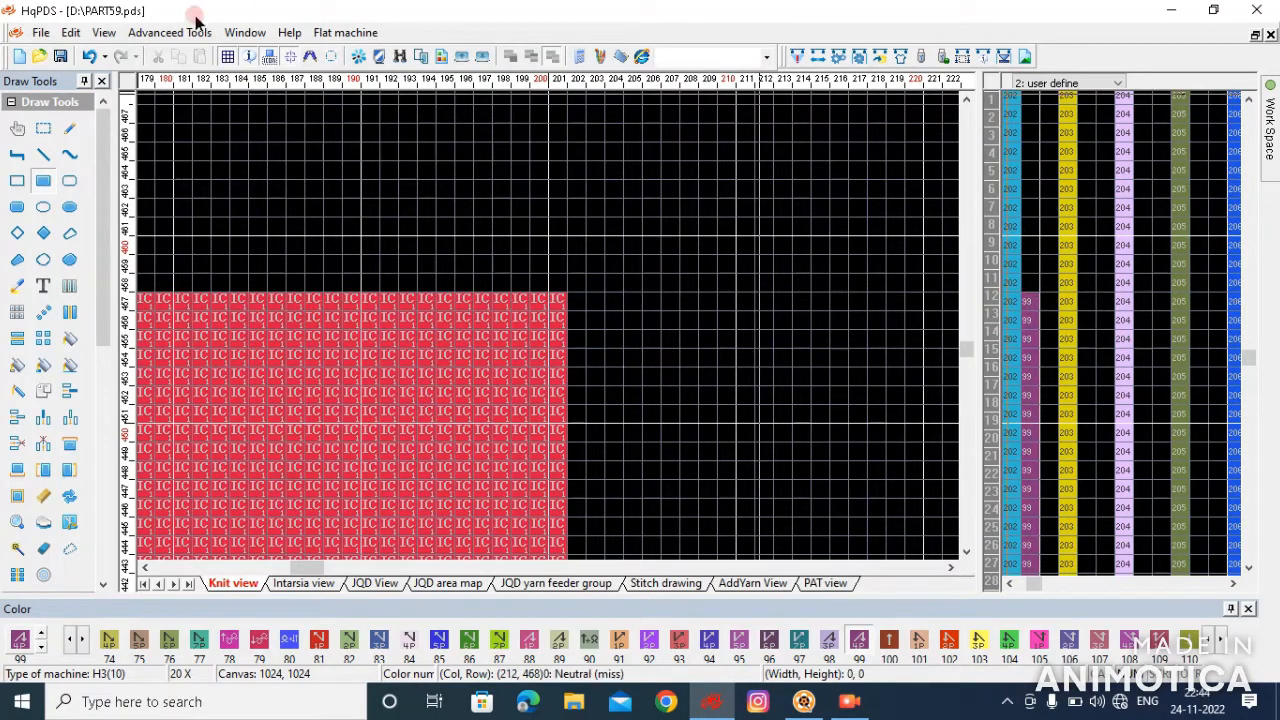
scroll(548, 335, "down", 5)
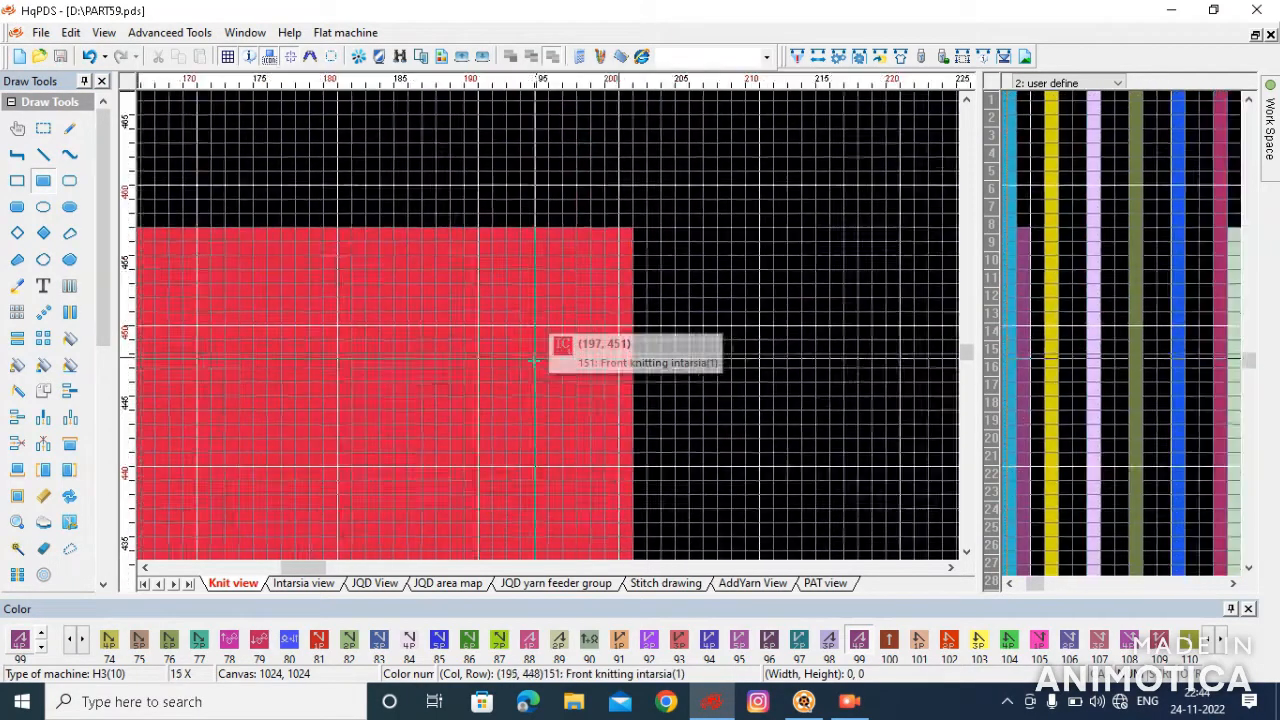
scroll(500, 453, "down", 4)
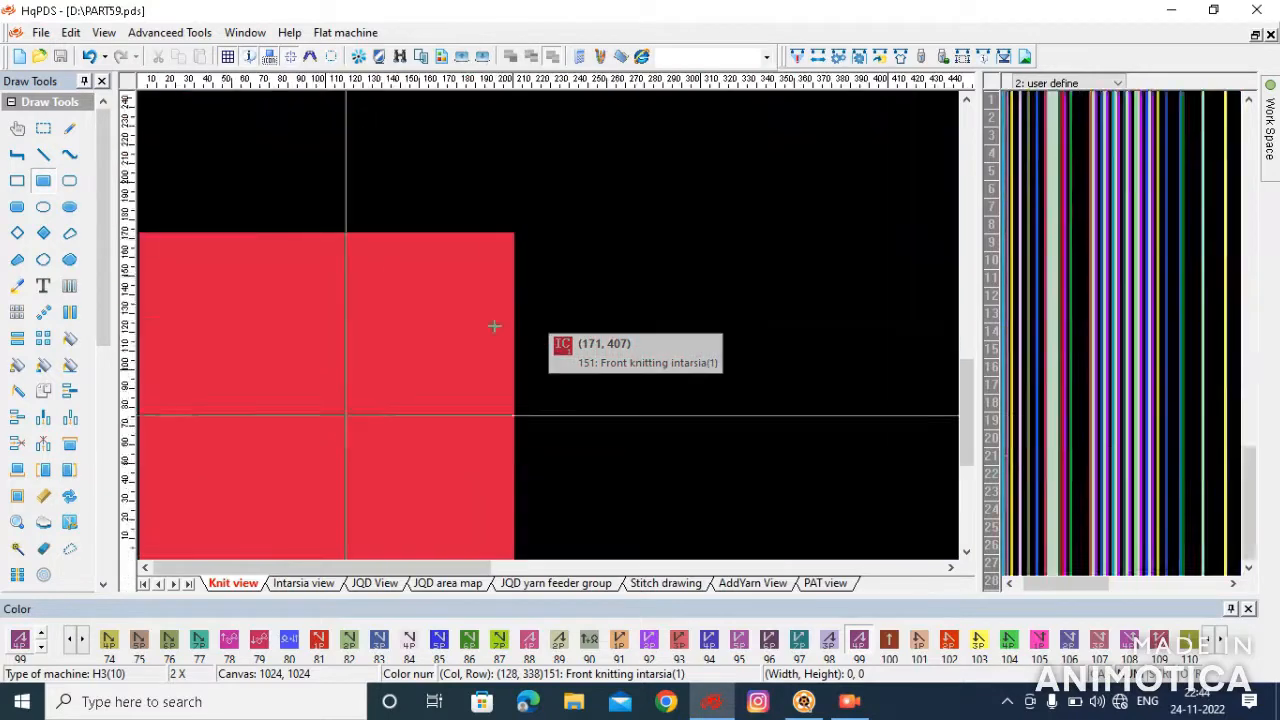
scroll(281, 325, "down", 3)
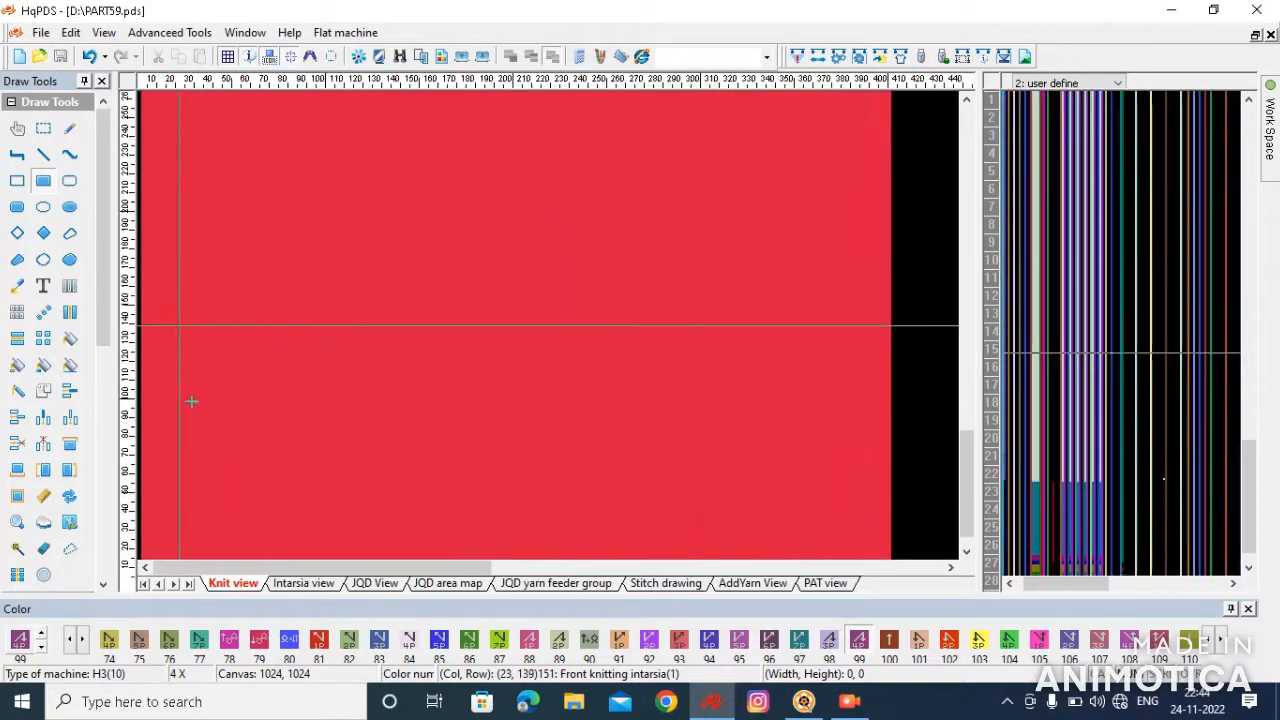
Show the Picture type templates in the Work Space's Module view.
mouse_move(1270, 131)
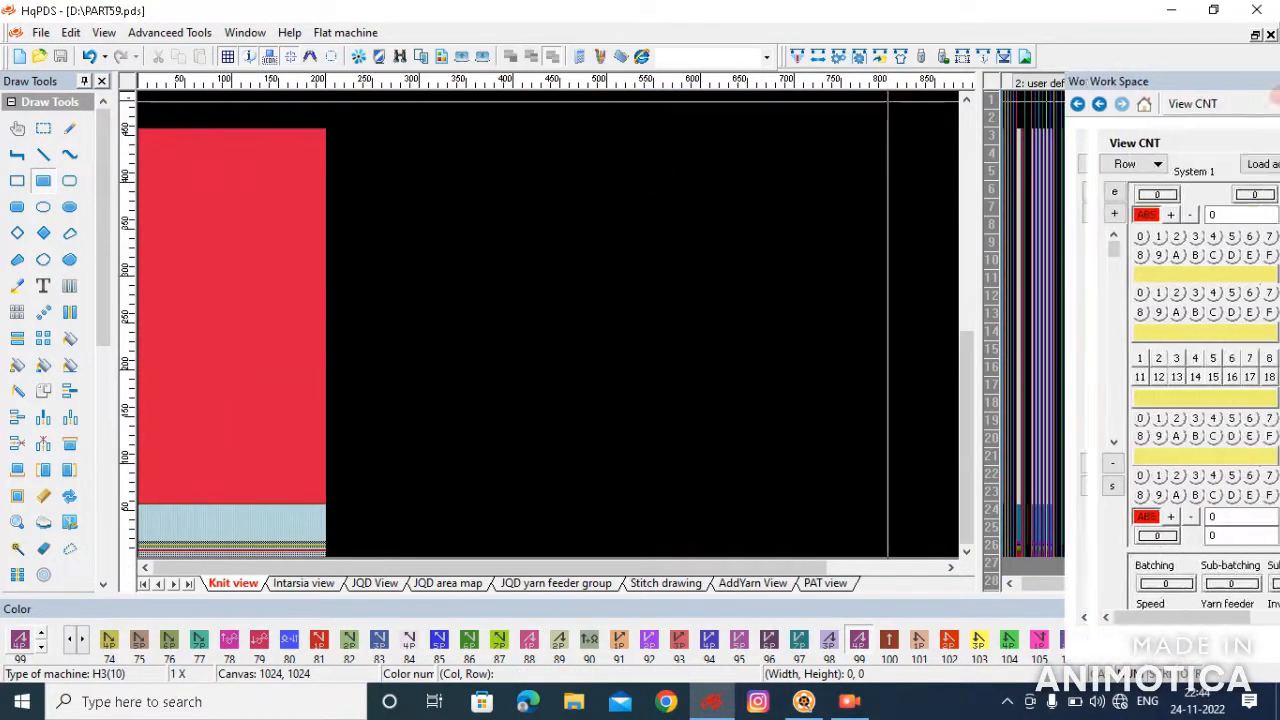
left_click(1250, 105)
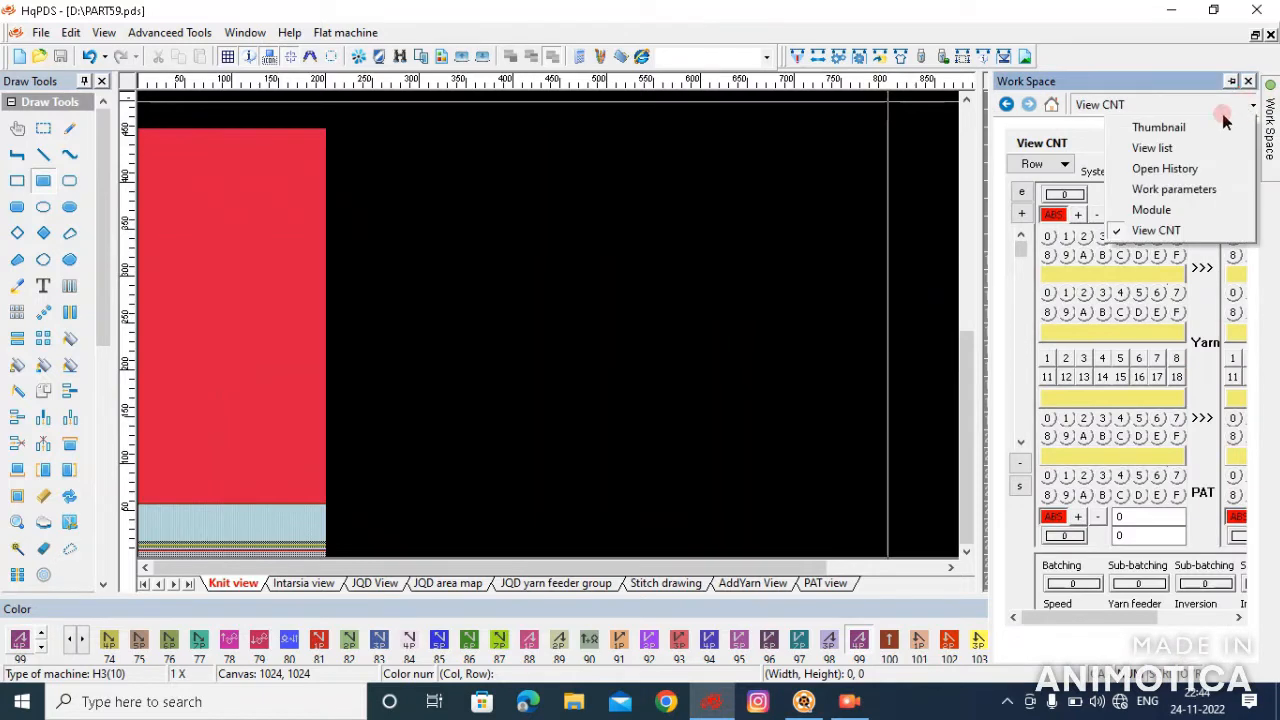
left_click(1152, 210)
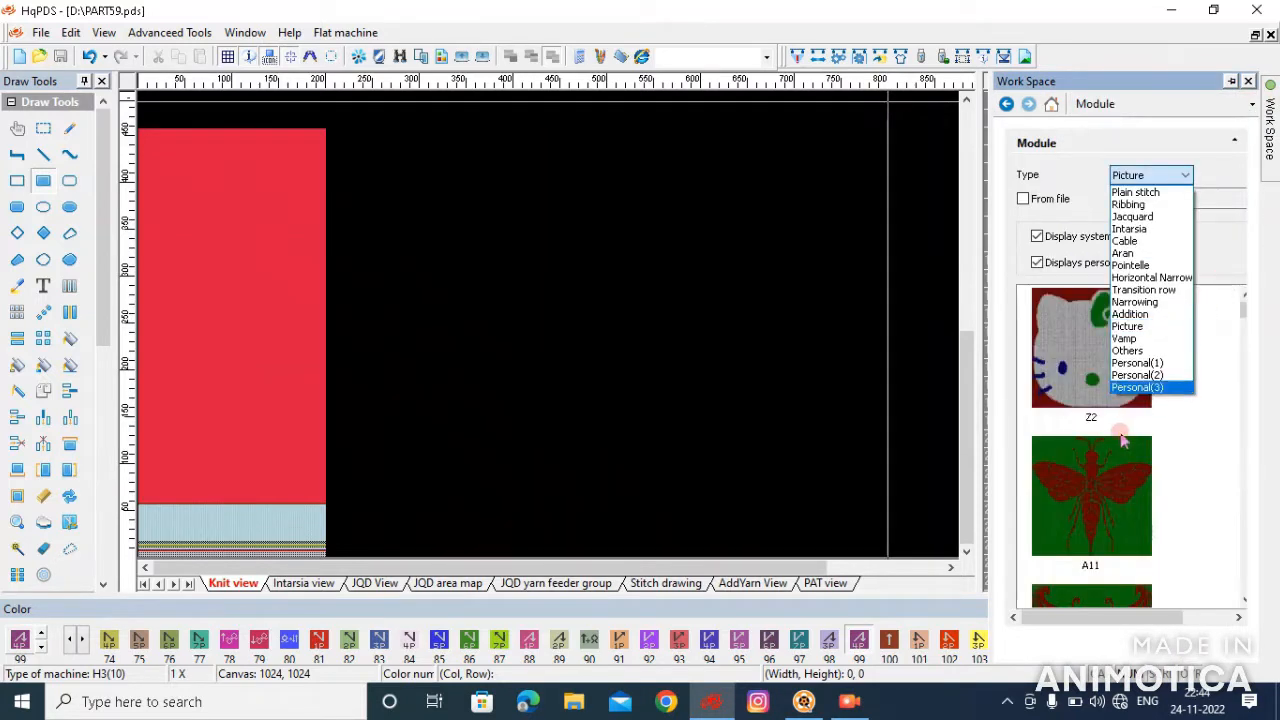
left_click(1148, 326)
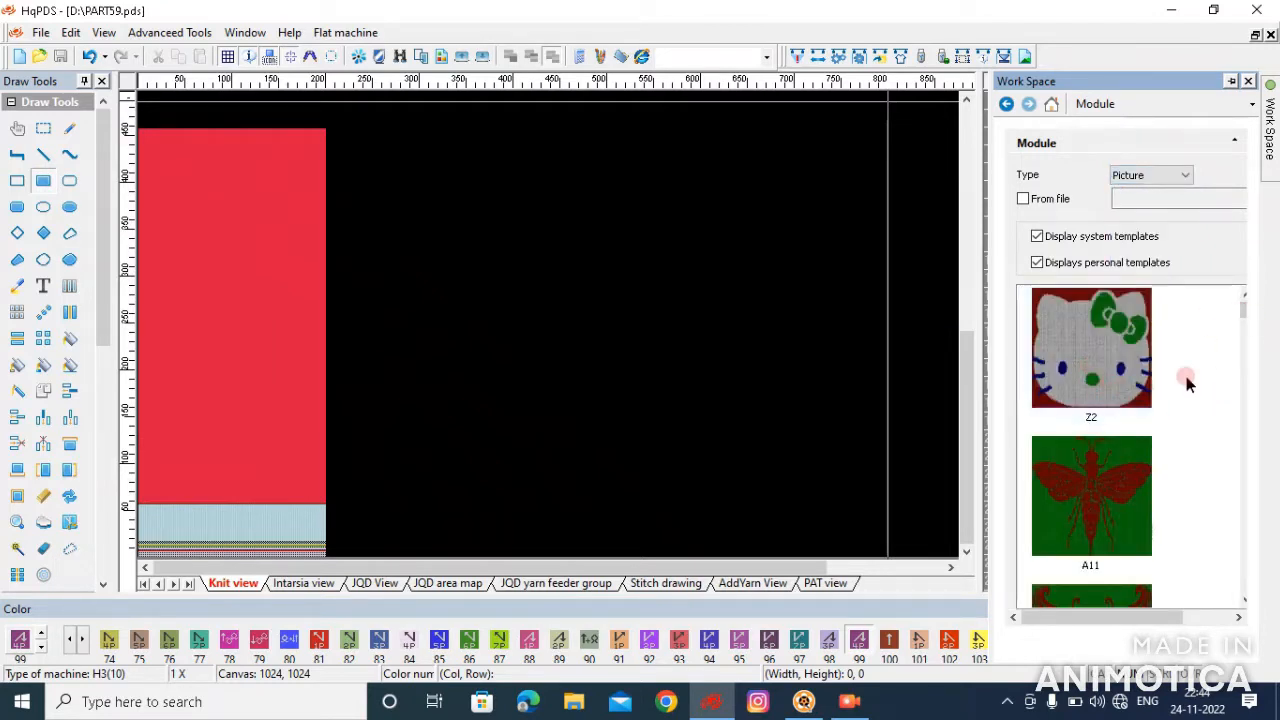
Place the P13 compass picture template on the empty canvas beside the red body.
left_click_drag(1246, 318, 1104, 385)
scroll(1102, 379, "up", 2)
left_click(1101, 393)
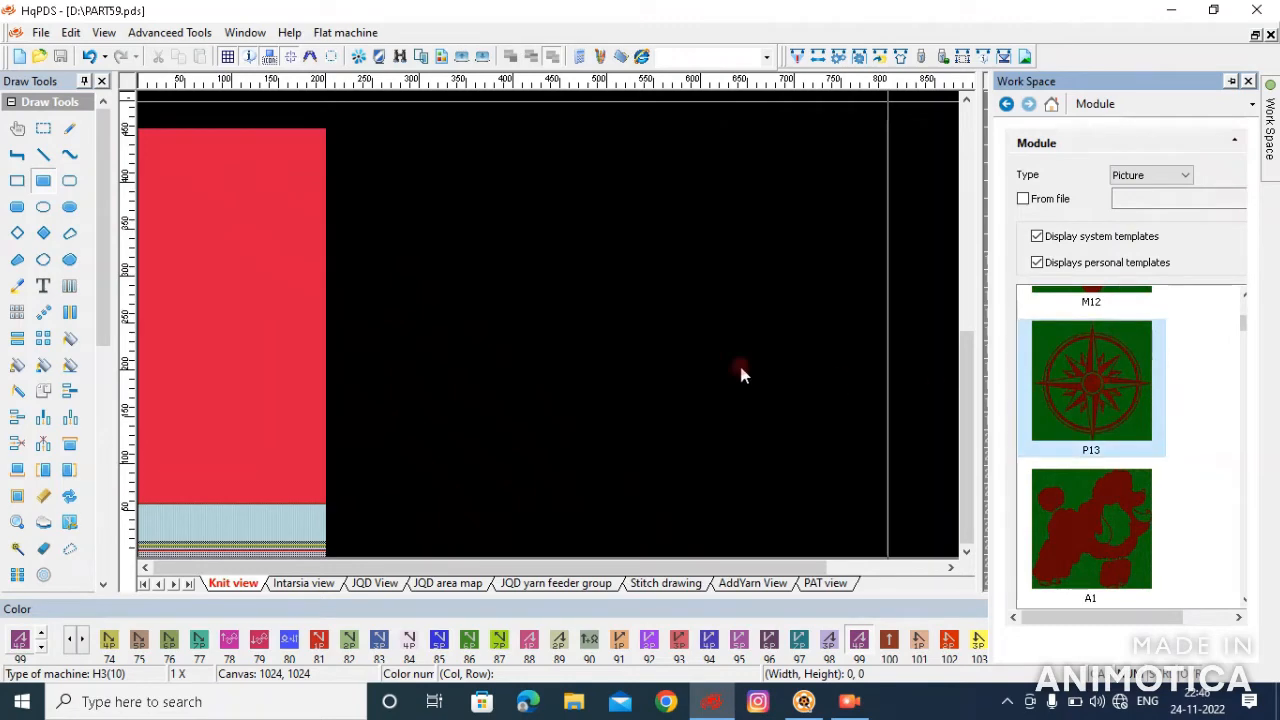
left_click(382, 420)
scroll(403, 345, "up", 1)
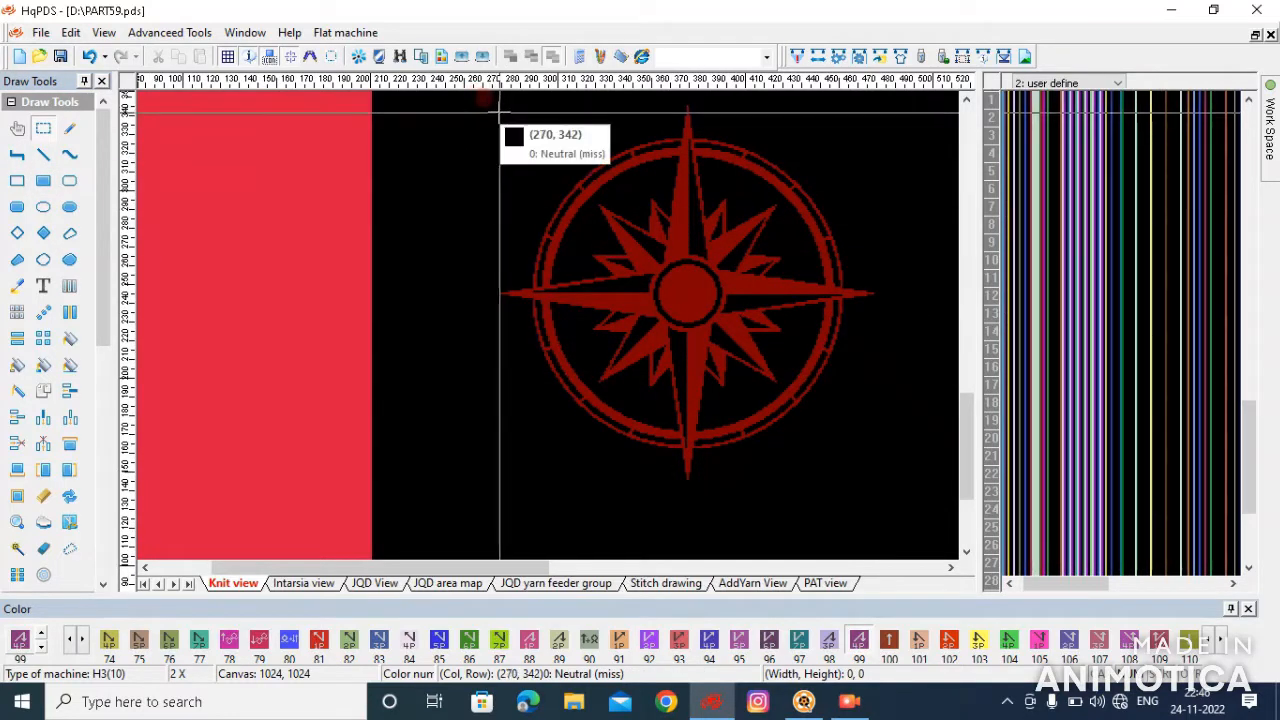
Copy the compass motif in colour 1, without its black background, onto the red body above the ribbing.
mouse_move(500, 107)
left_mouse_down()
mouse_move(846, 451)
mouse_move(834, 489)
mouse_move(871, 503)
mouse_move(871, 490)
left_mouse_up()
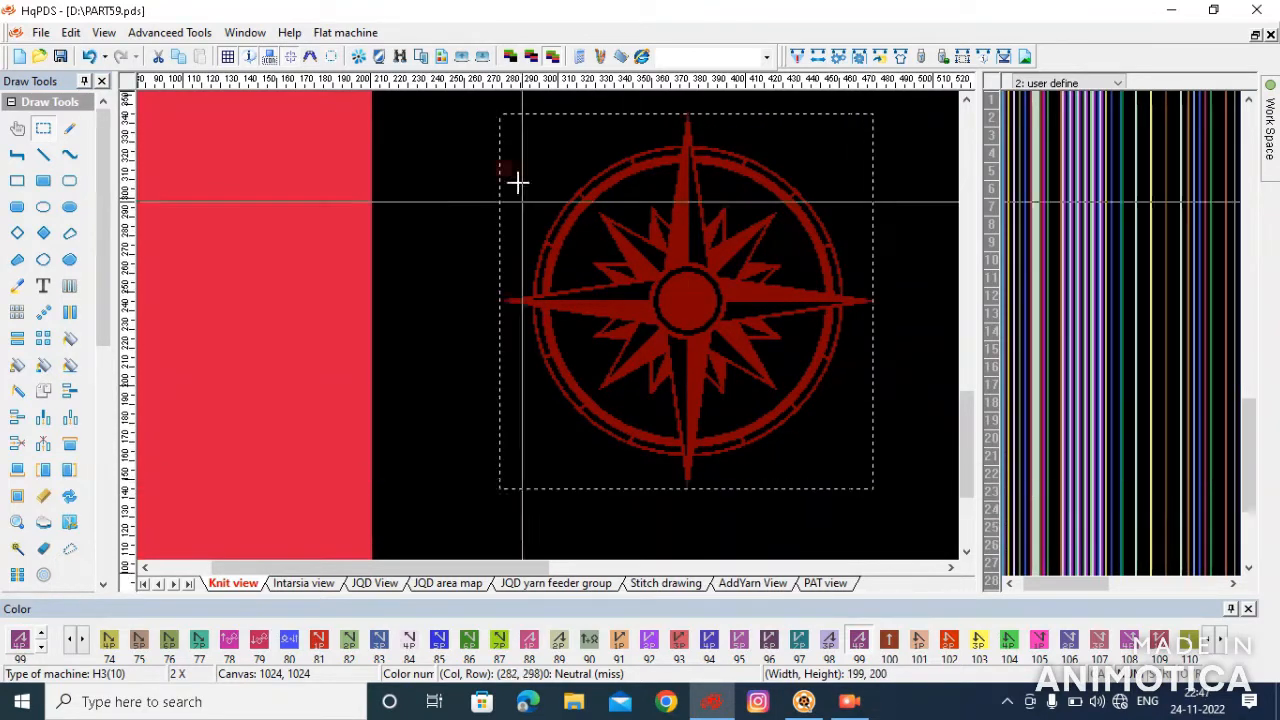
left_click(513, 56)
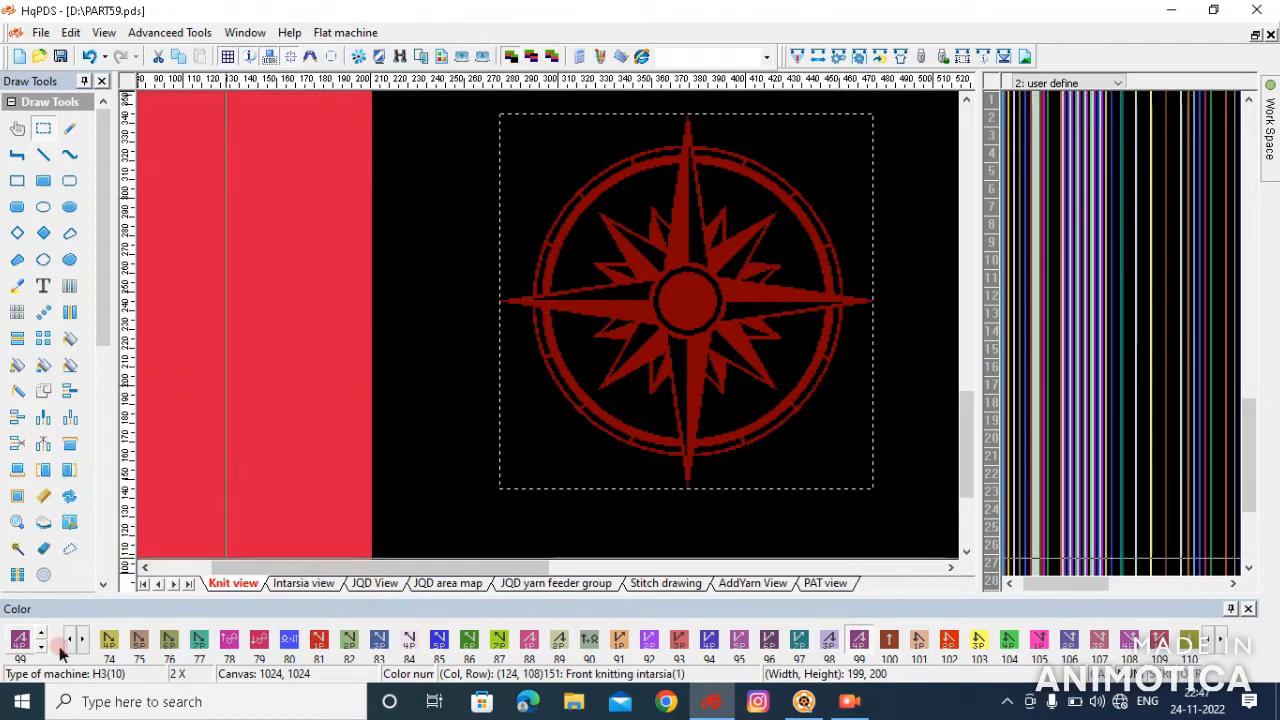
key("1")
left_click_drag(731, 366, 256, 395)
scroll(277, 371, "down", 1)
scroll(254, 395, "up", 1)
scroll(258, 398, "down", 1)
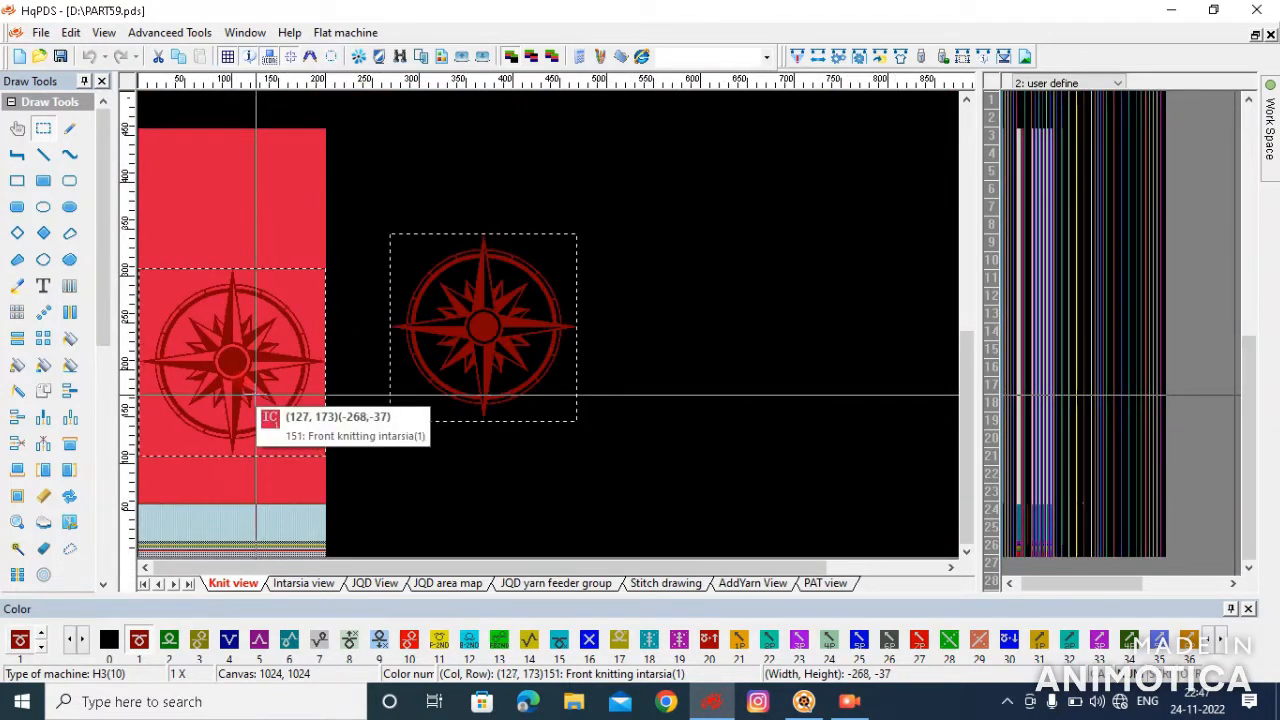
left_click_drag(256, 395, 253, 391)
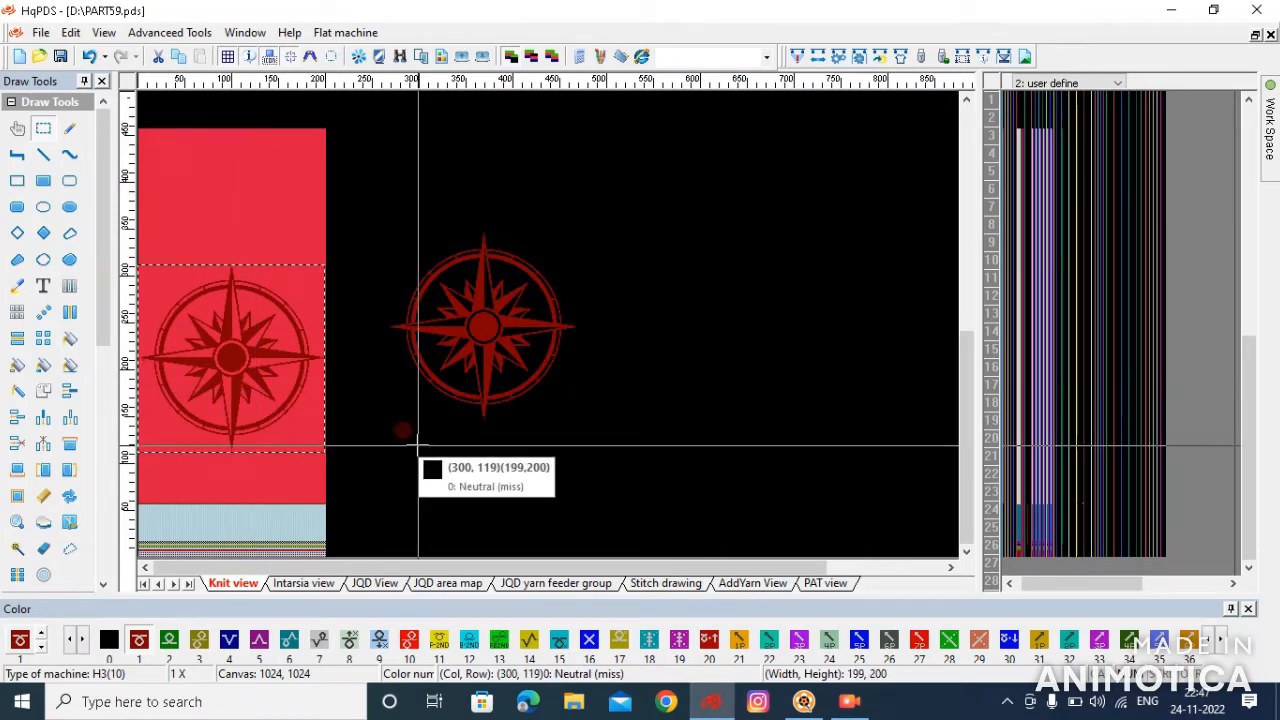
Blank out the original compass beside the body and cover the copied compass's outer left and right tips with red body stitches.
left_click(551, 57)
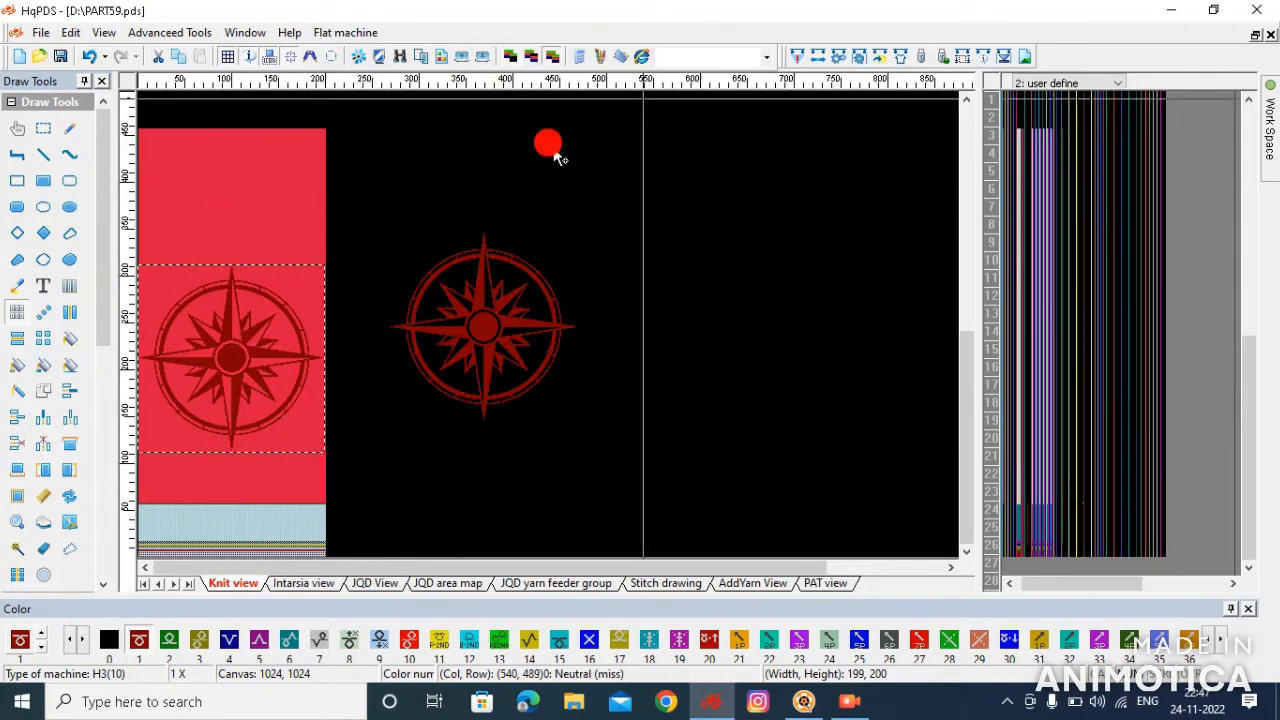
left_click_drag(650, 248, 688, 217)
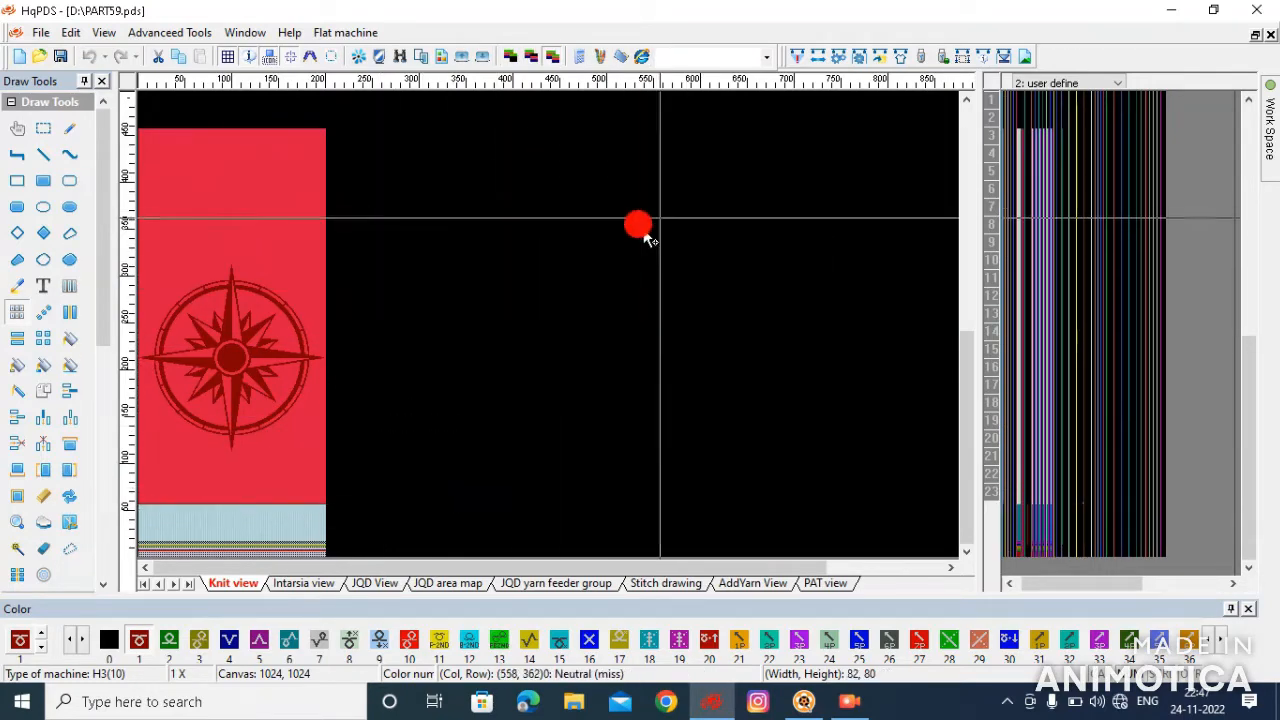
scroll(162, 316, "up", 2)
scroll(550, 328, "up", 1)
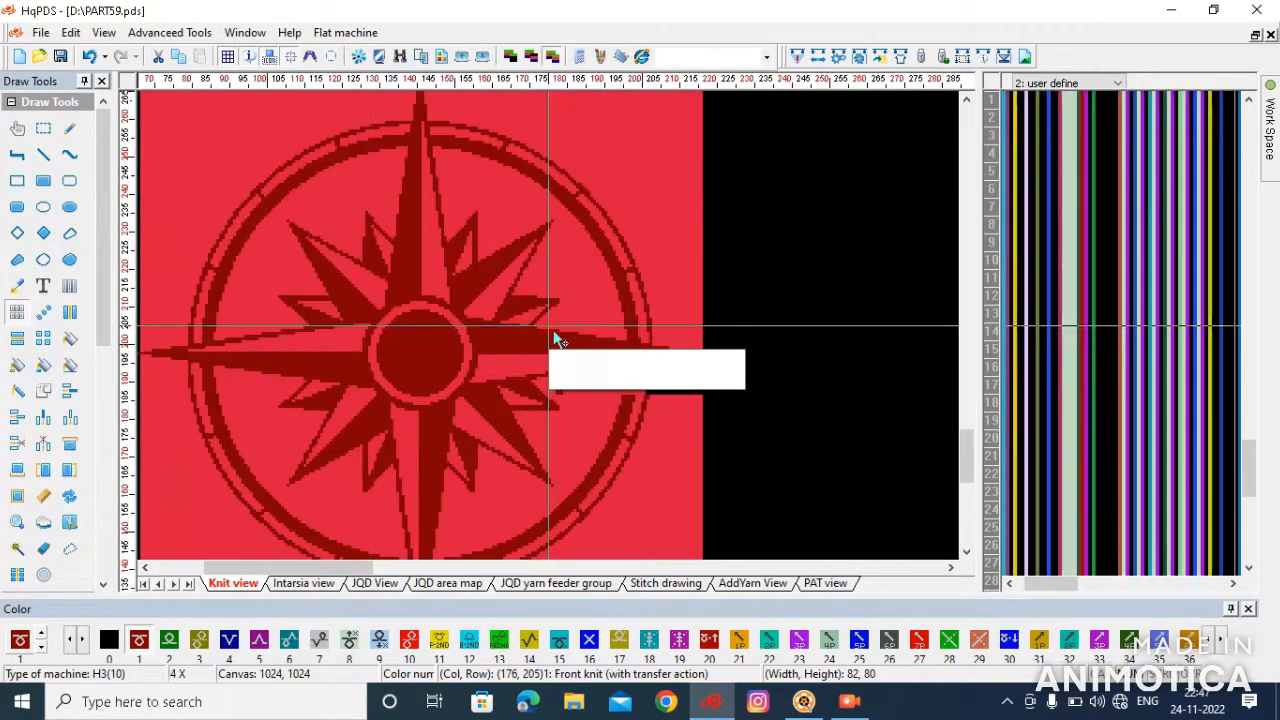
scroll(362, 328, "down", 1)
scroll(400, 315, "up", 2)
scroll(252, 230, "up", 5)
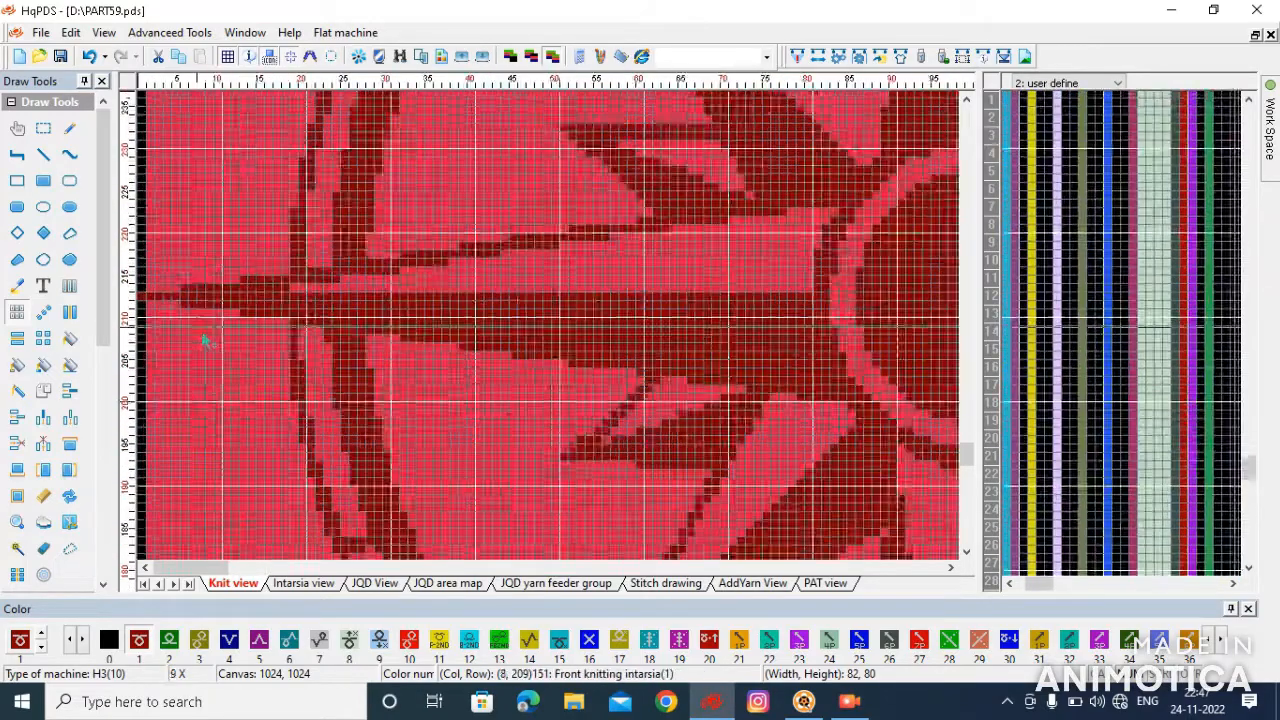
left_click_drag(149, 310, 143, 266)
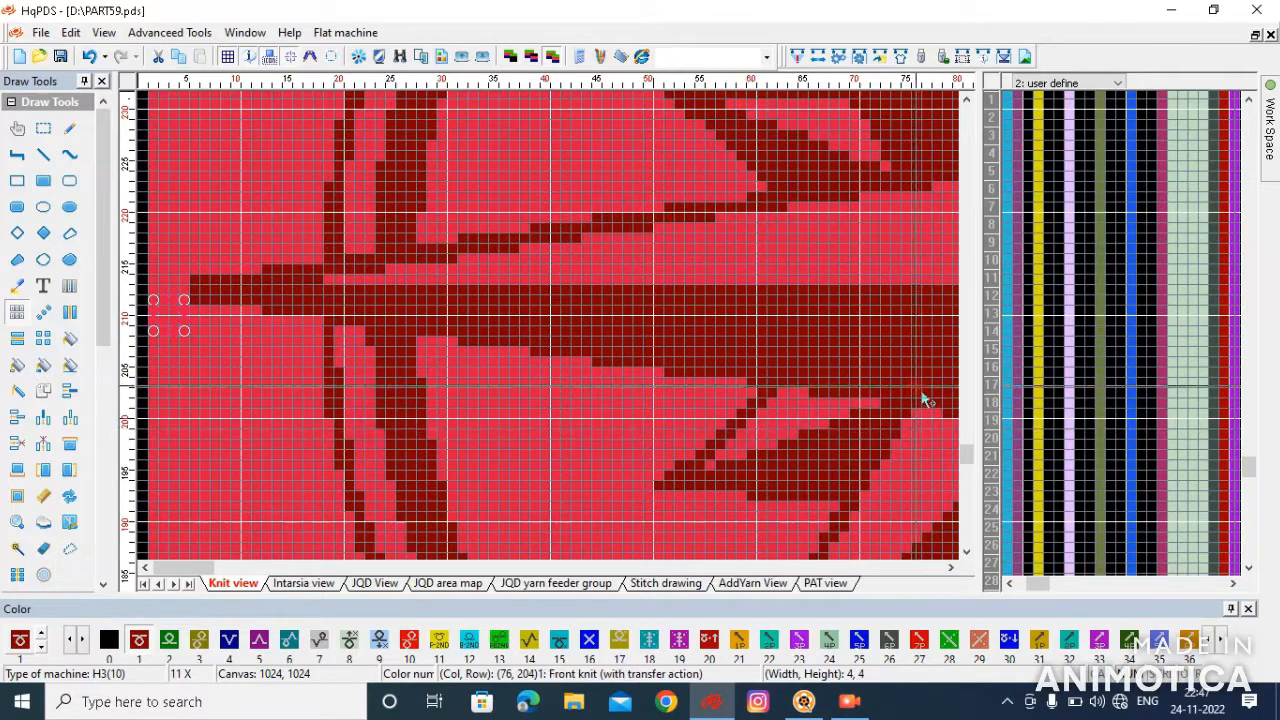
scroll(486, 345, "down", 6)
scroll(552, 320, "up", 4)
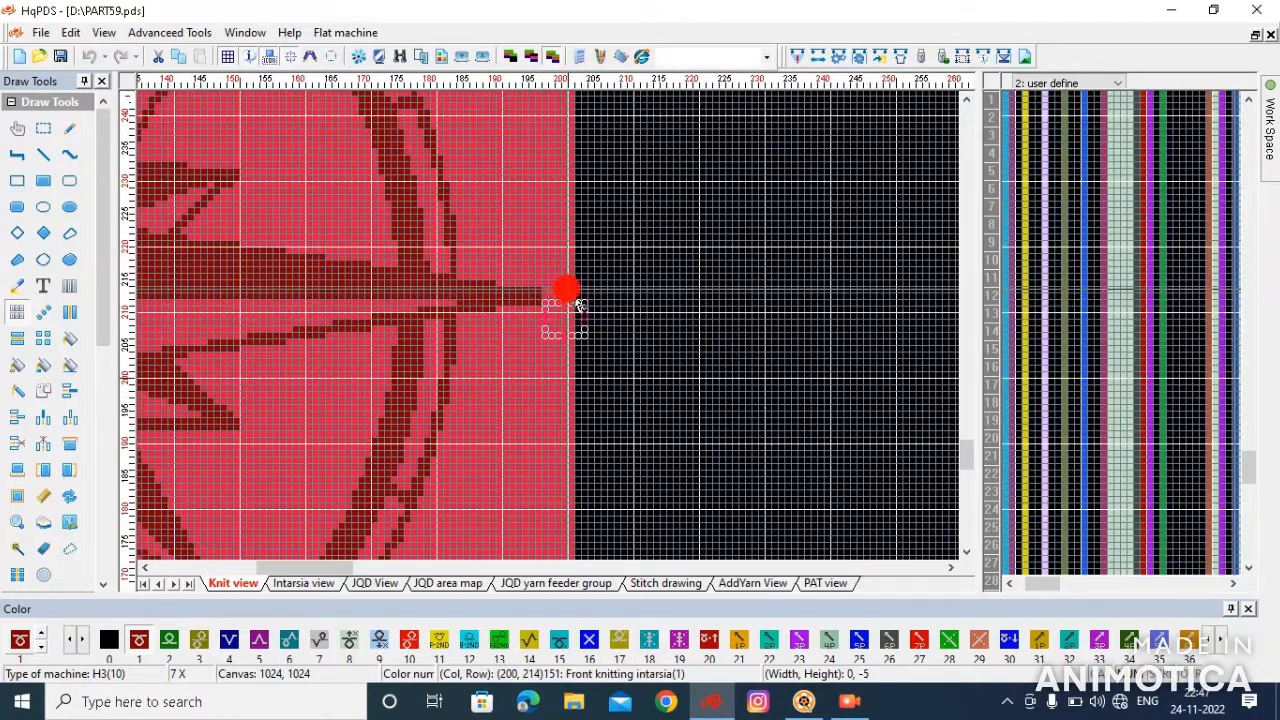
Check the row and column insert, delete and move sizes in the drawing settings.
left_click(205, 32)
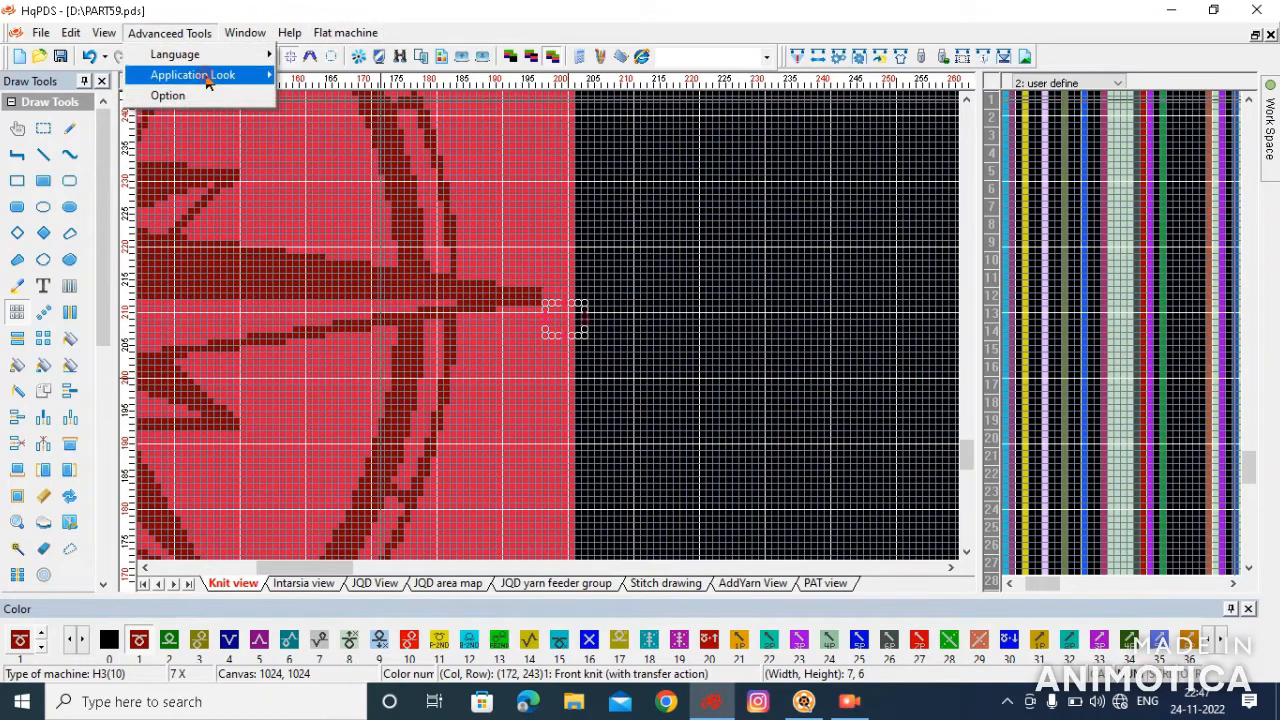
left_click(160, 94)
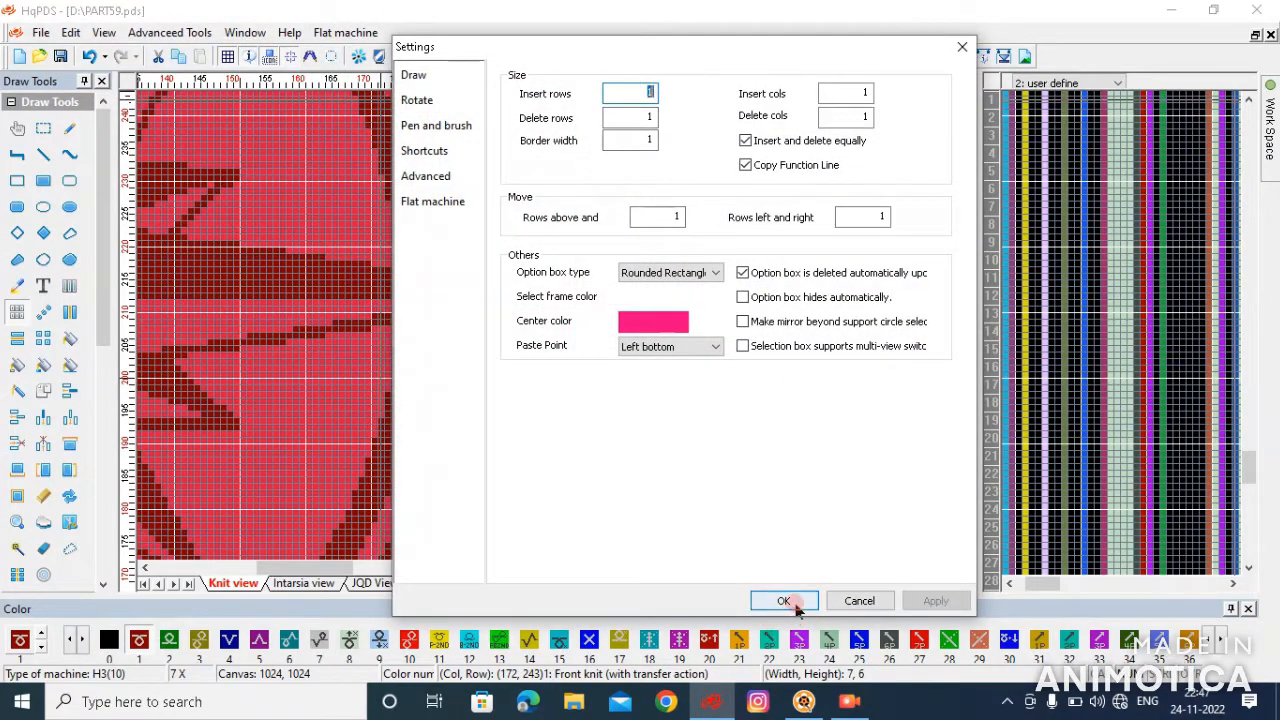
left_click(784, 601)
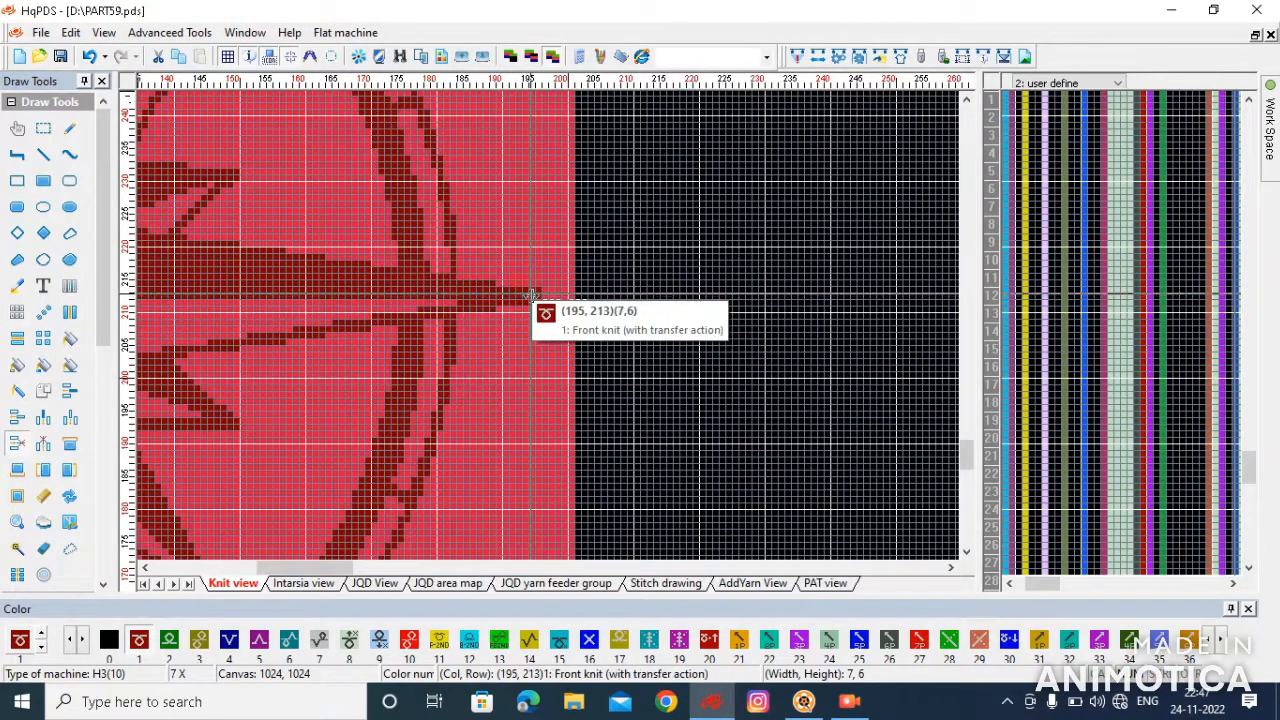
Fill the red background surrounding the compass with colour 152, Front knitting intarsia (2).
scroll(540, 305, "down", 5)
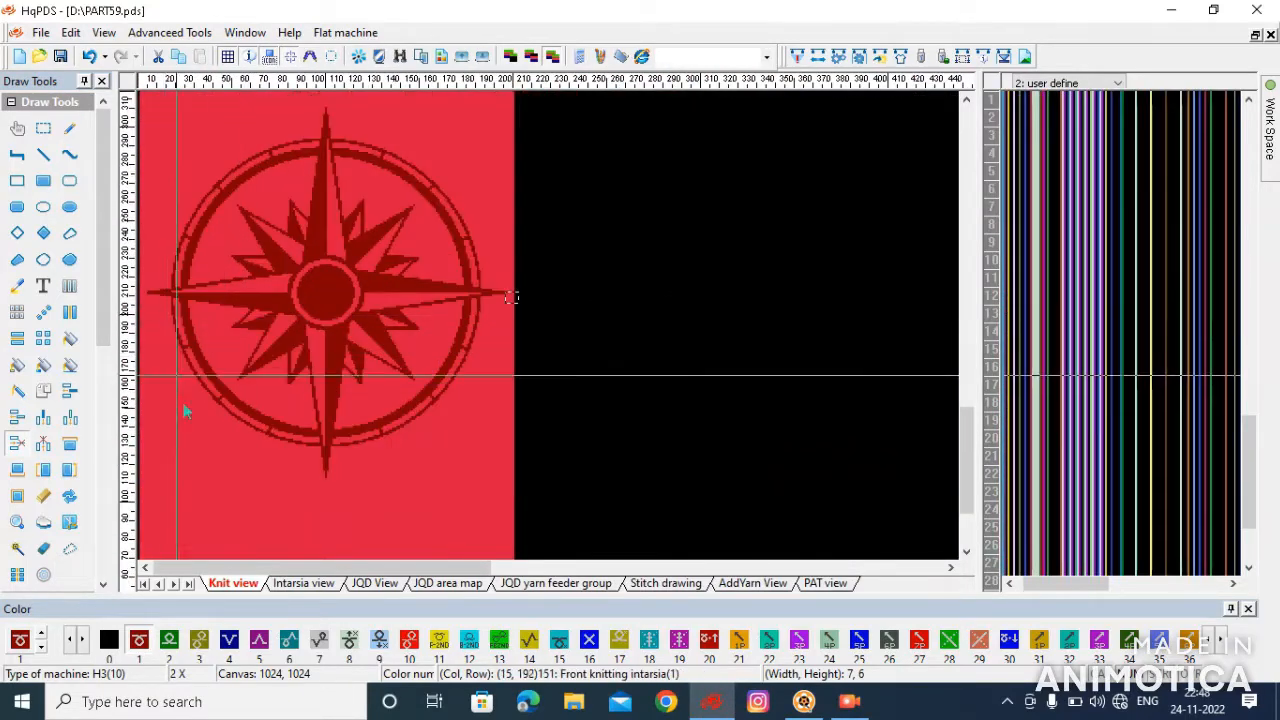
scroll(177, 323, "up", 1)
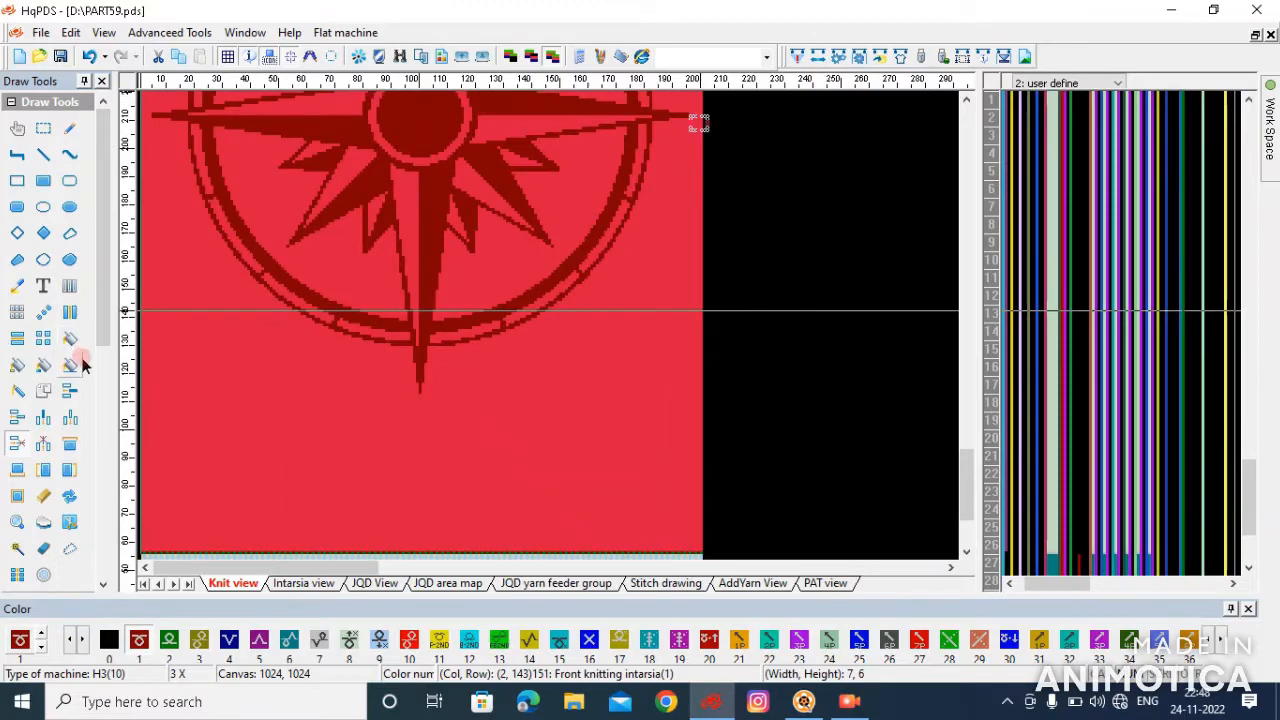
left_click(69, 366)
scroll(429, 280, "up", 4)
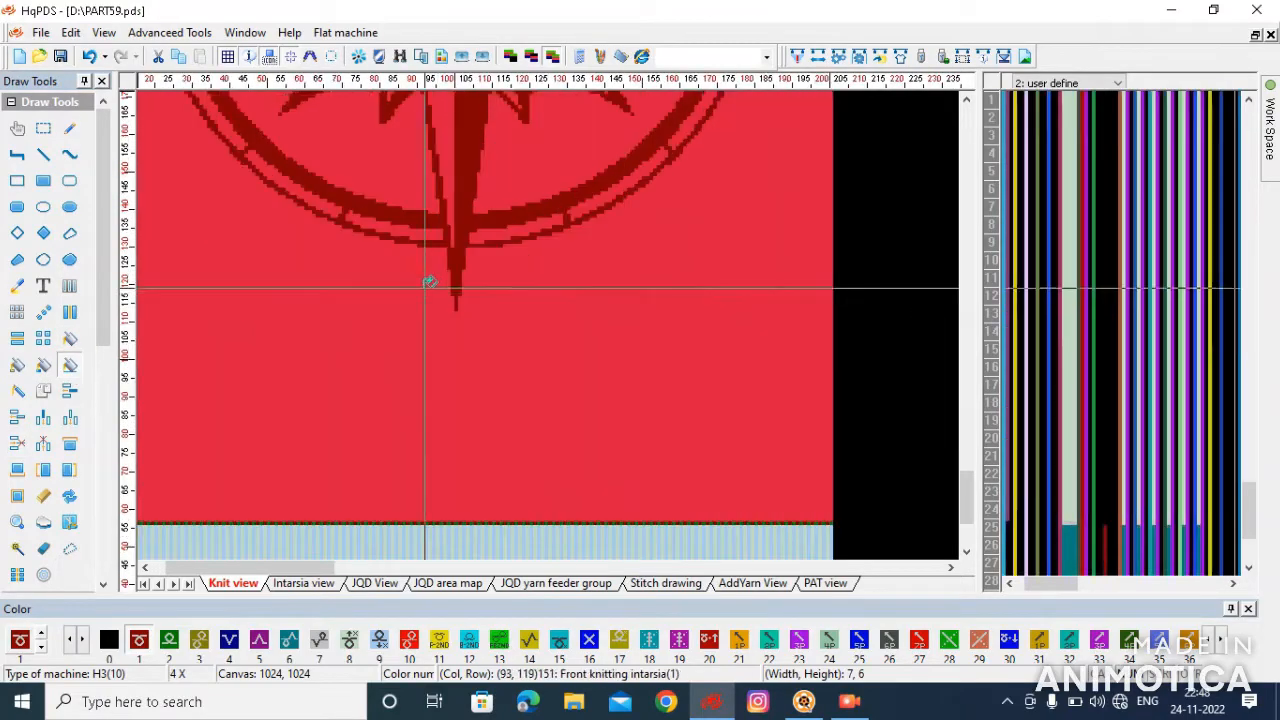
scroll(553, 318, "down", 2)
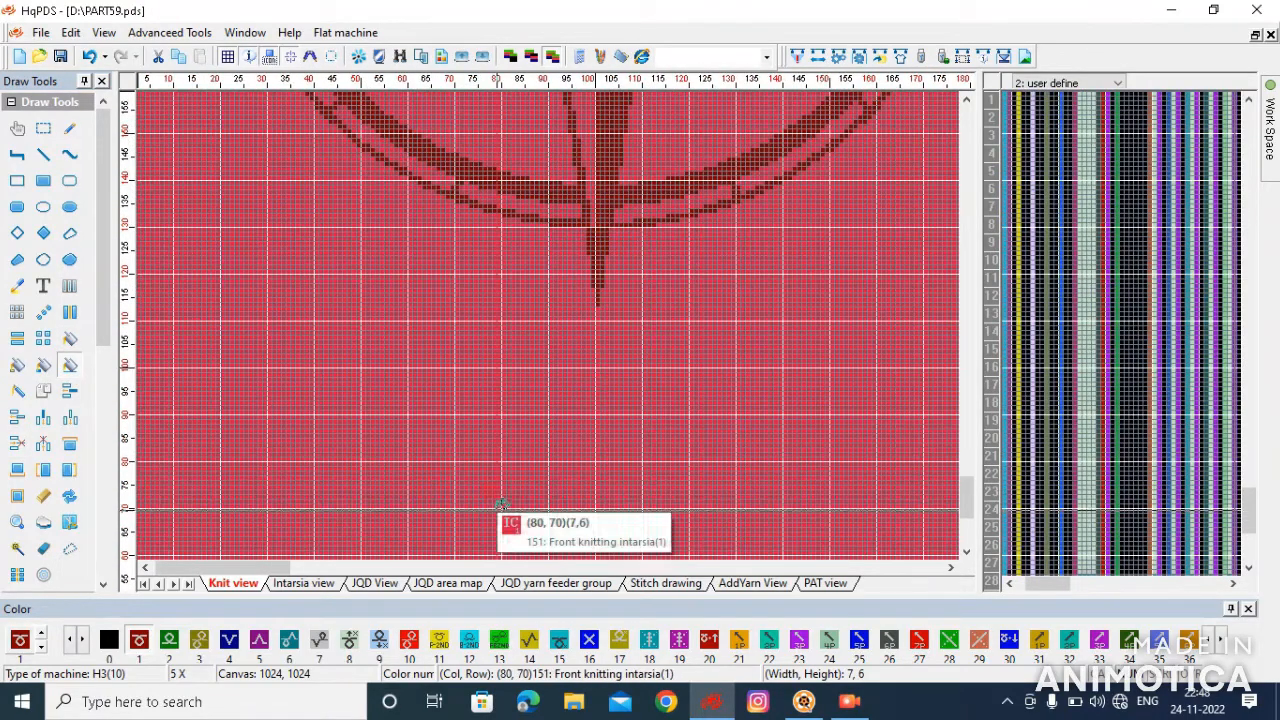
left_click(437, 392)
left_click(69, 338)
left_click(345, 387)
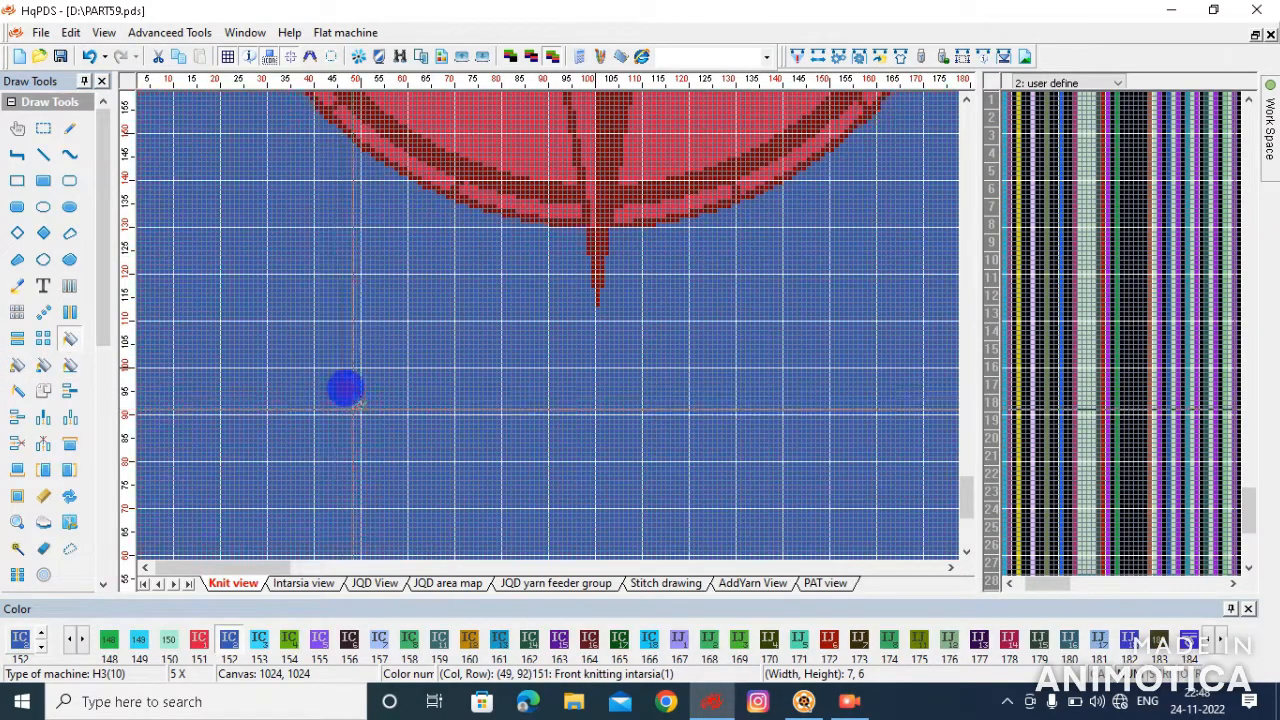
Replace colour 1 with 168 and colour 151 with 169 in an area of 208 by 217 around the compass, keeping 152.
scroll(271, 318, "down", 4)
scroll(150, 458, "up", 2)
scroll(163, 354, "up", 3)
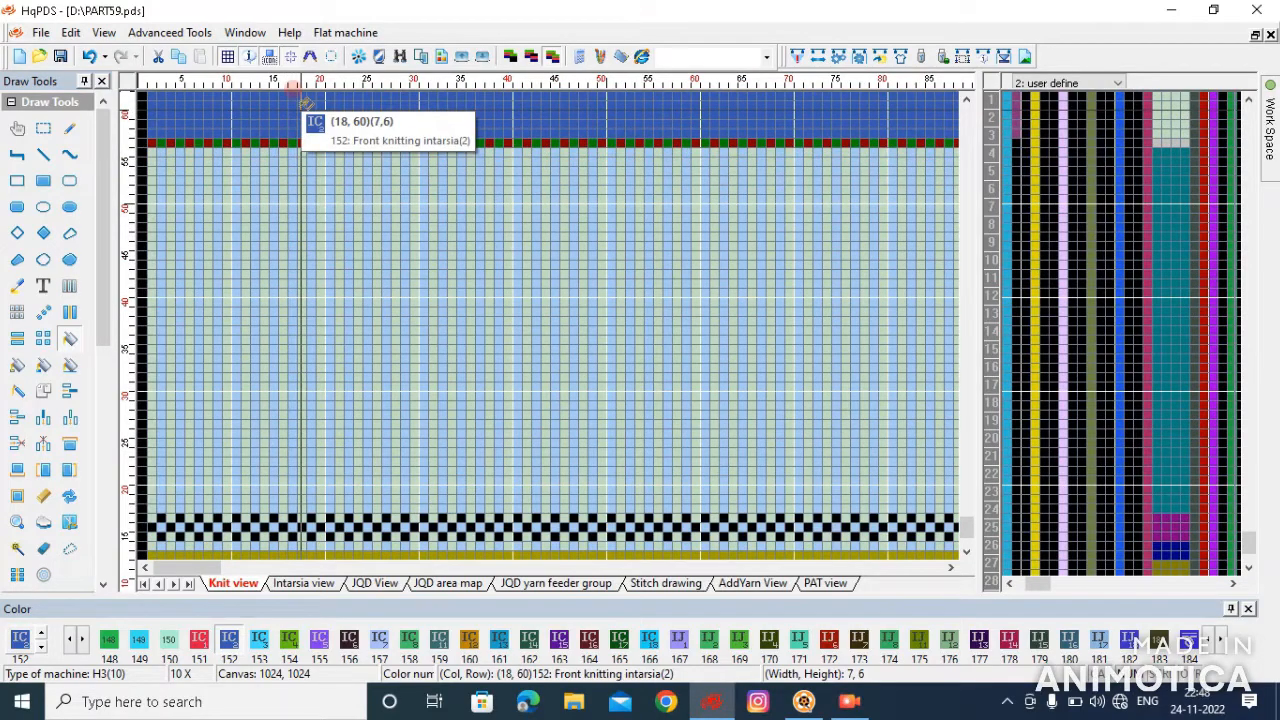
scroll(266, 317, "down", 4)
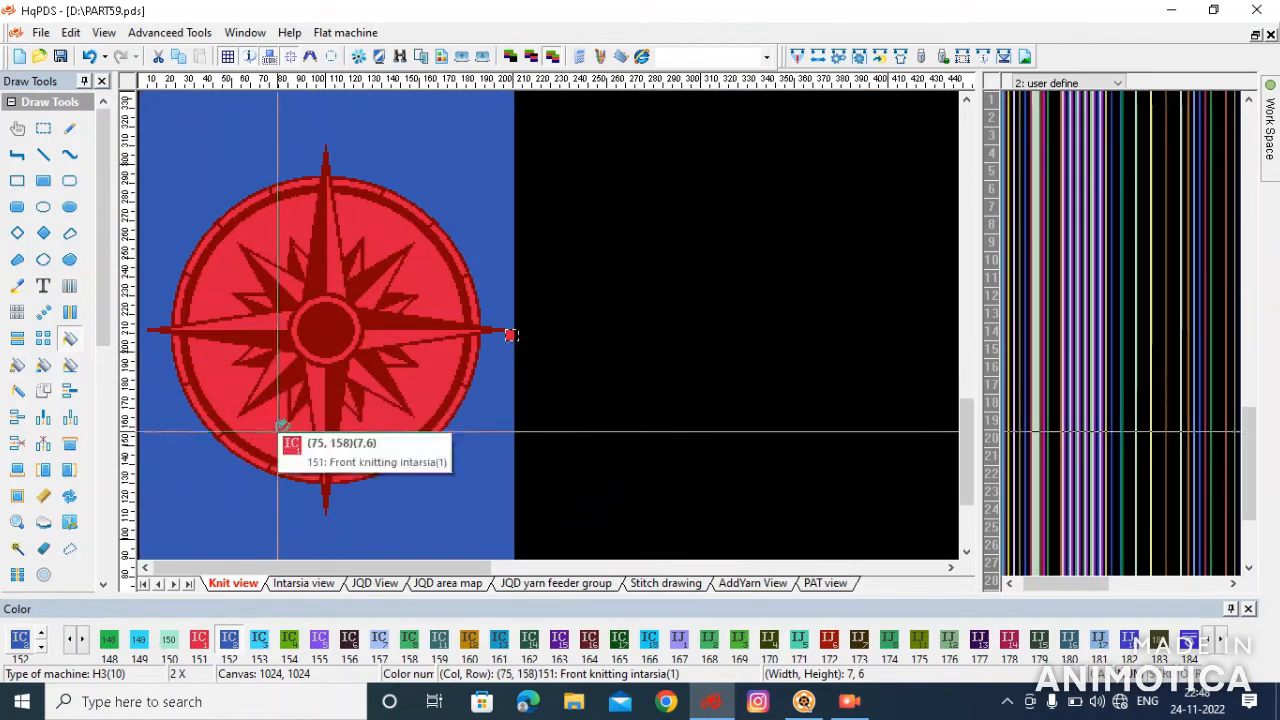
left_click_drag(478, 248, 535, 131)
left_click(43, 365)
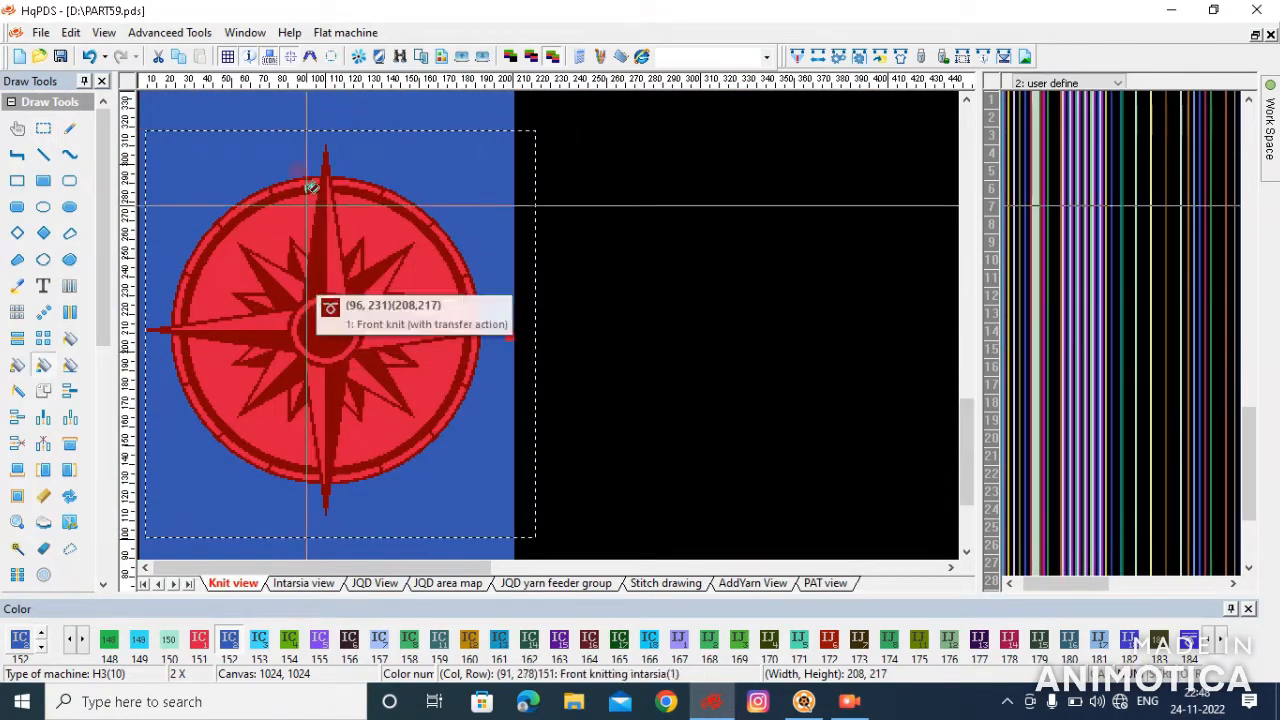
left_click(303, 176)
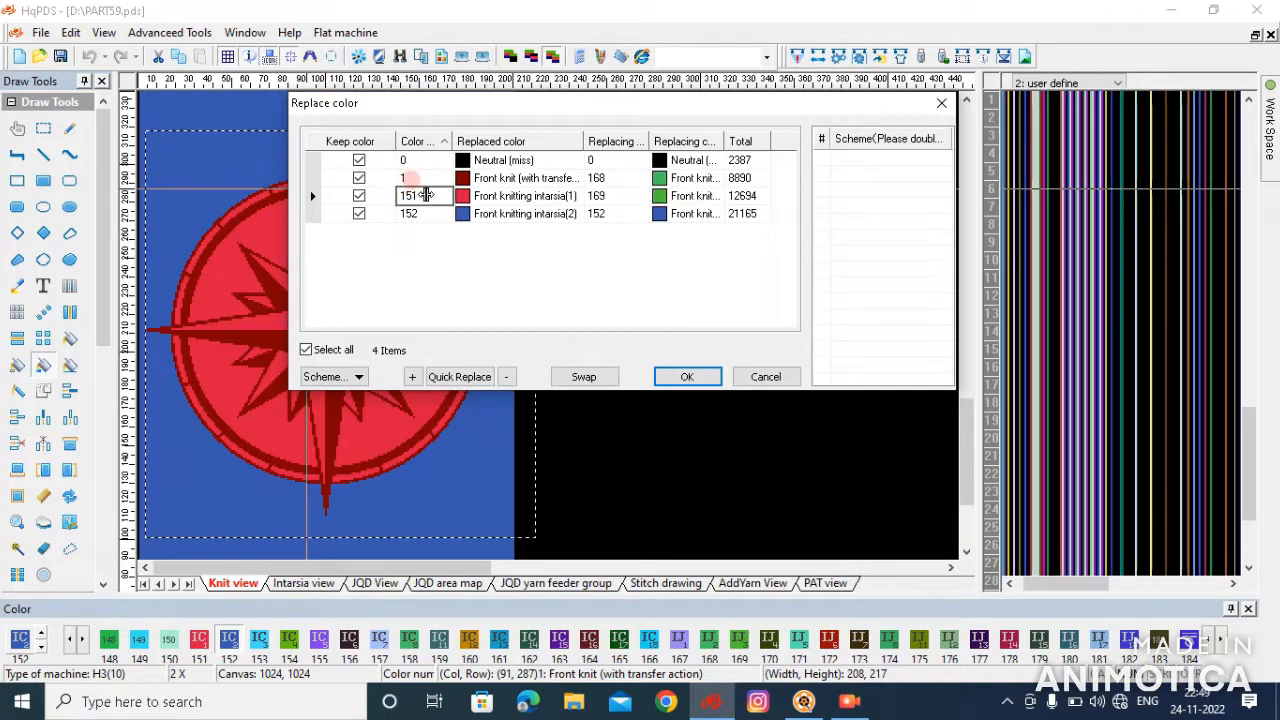
left_click(687, 376)
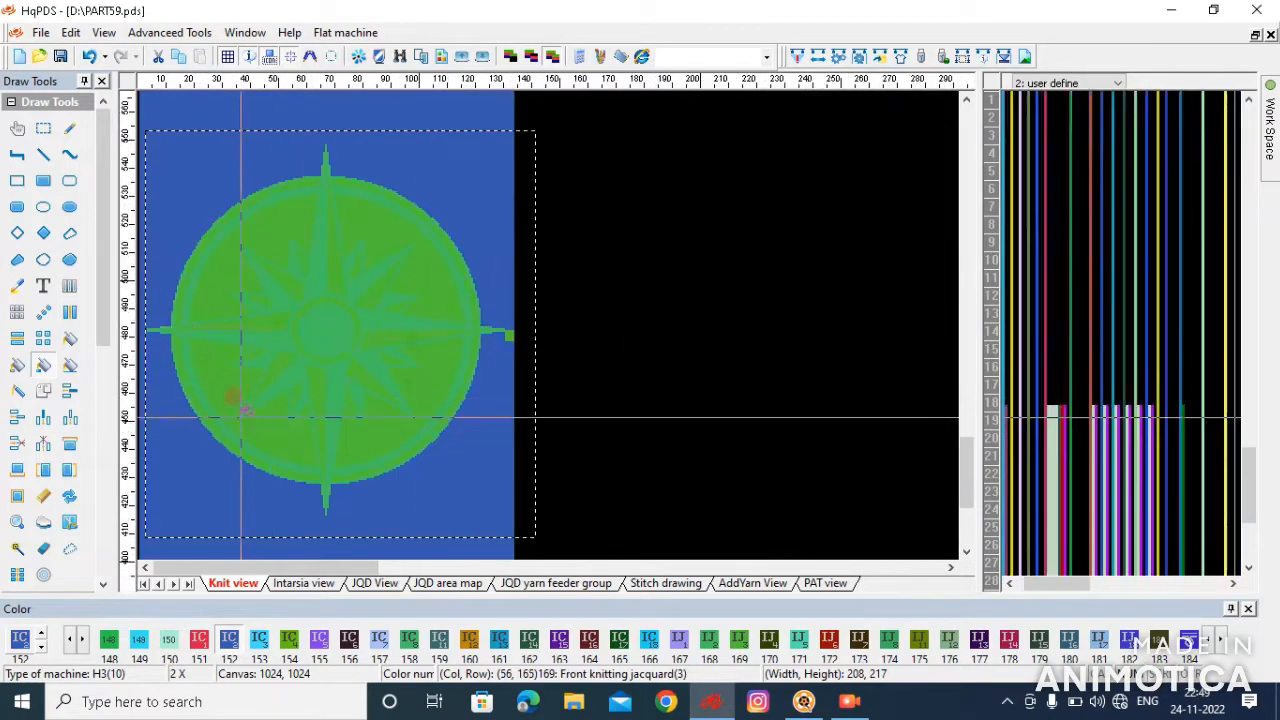
Cover the stray colour 169 block at the compass's right tip with colour 152 background stitches.
scroll(372, 290, "up", 1)
scroll(700, 203, "up", 6)
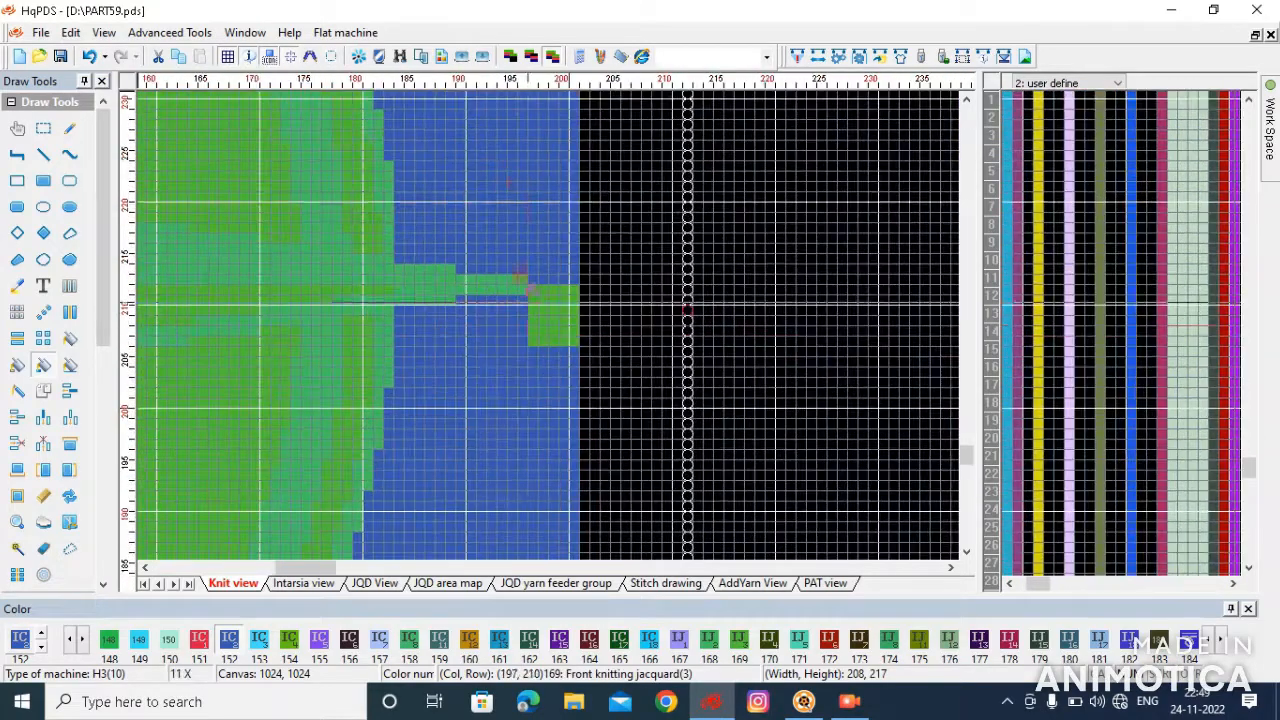
right_click(525, 207)
left_click(565, 211)
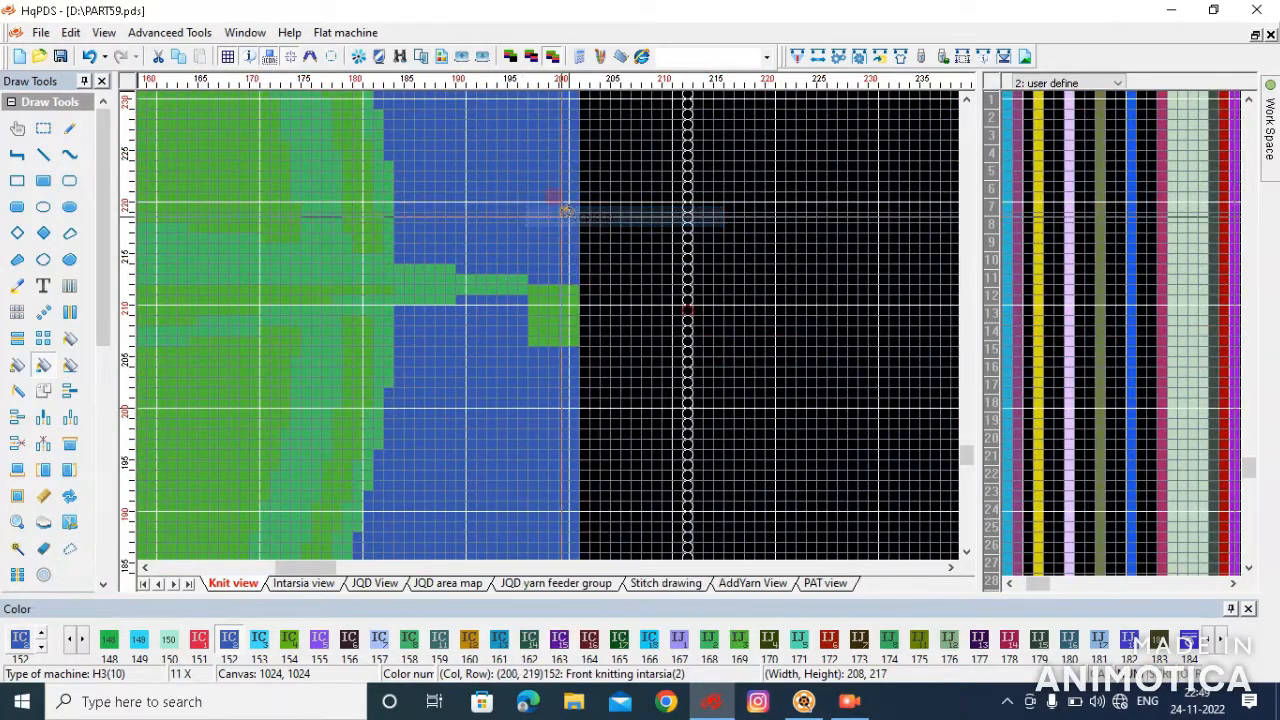
left_click_drag(535, 290, 575, 344)
scroll(229, 371, "down", 5)
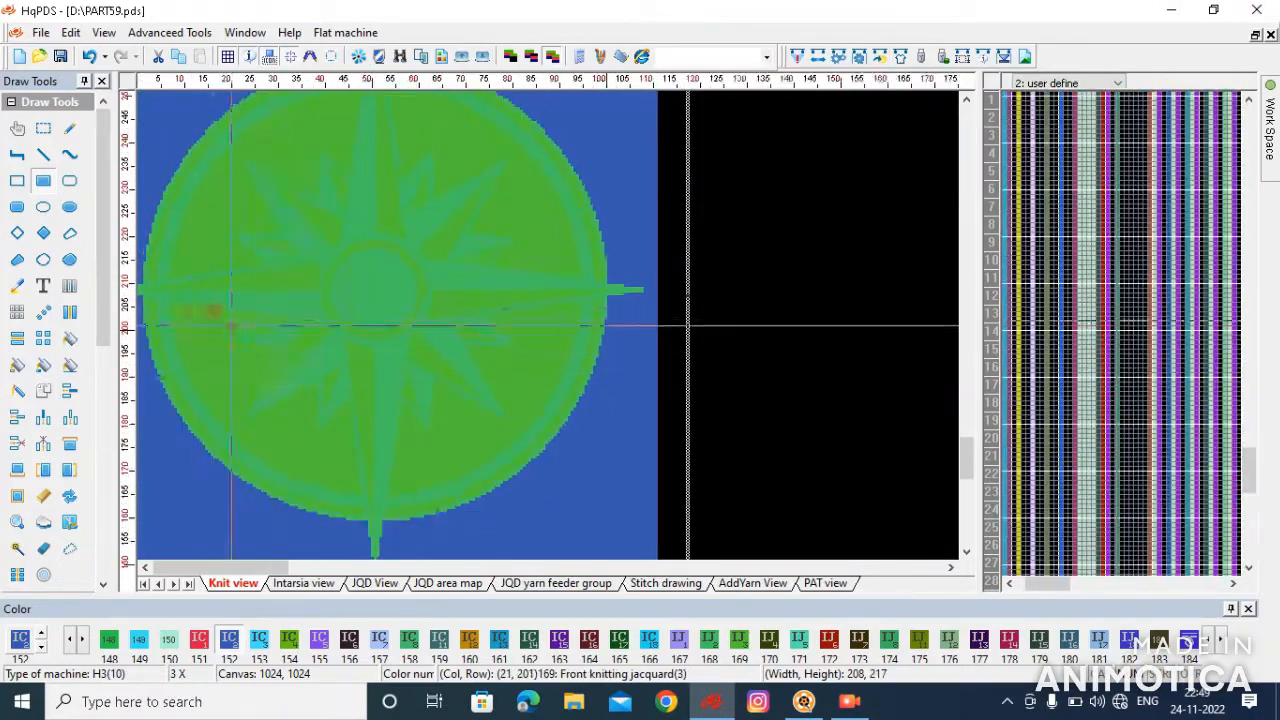
Mark an area 7 by 198 stitches along the compass's vertical axis, from its bottom tip to its top tip.
scroll(208, 325, "up", 3)
scroll(208, 325, "down", 3)
scroll(215, 360, "up", 1)
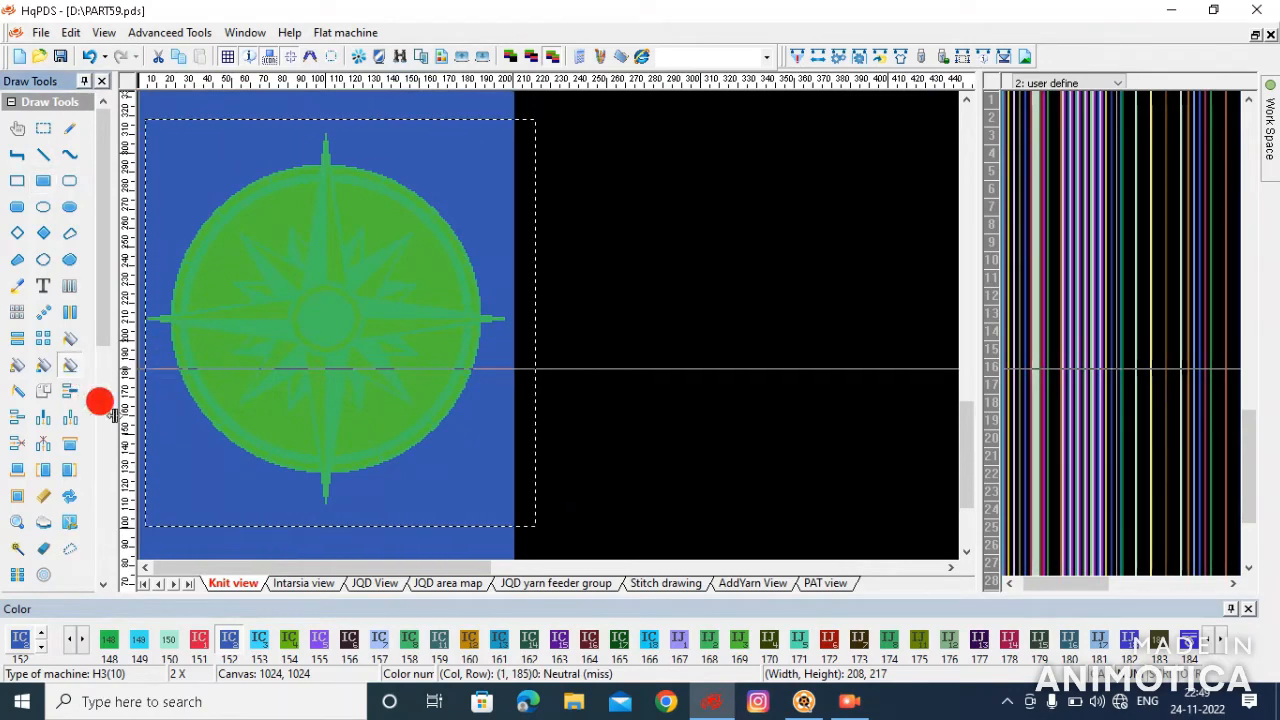
left_click(72, 371)
scroll(517, 325, "up", 1)
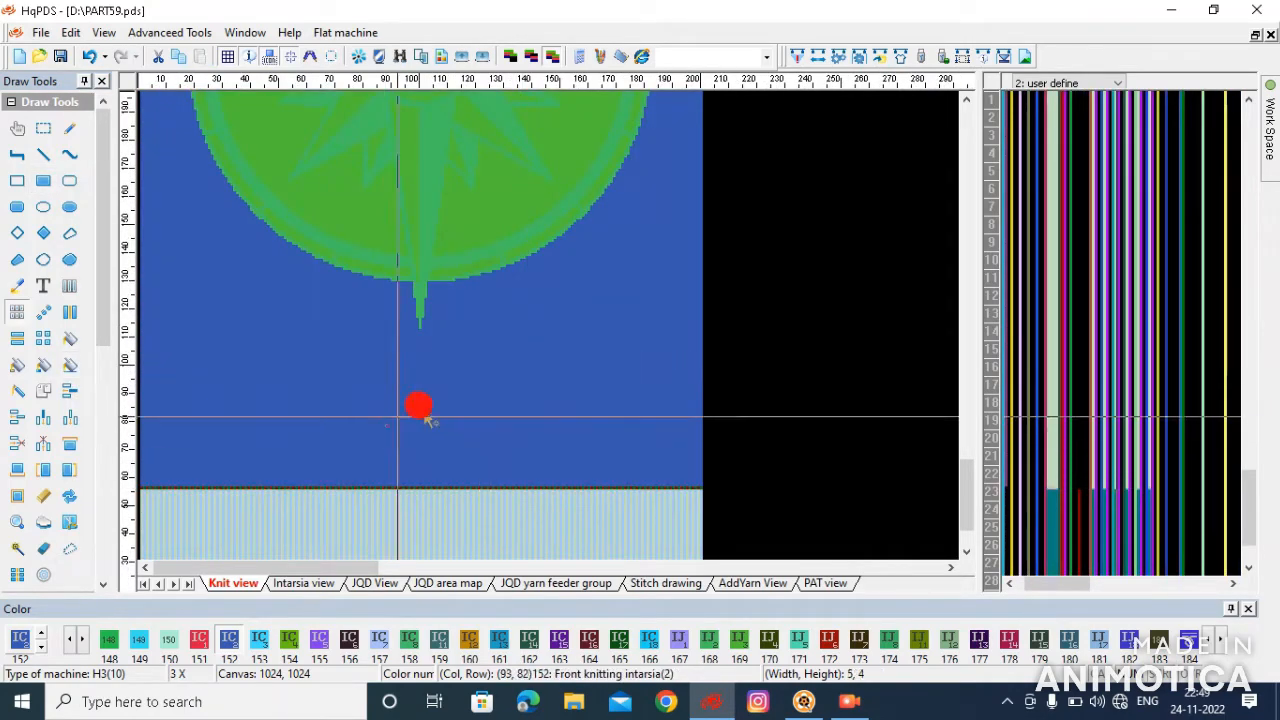
scroll(530, 366, "up", 1)
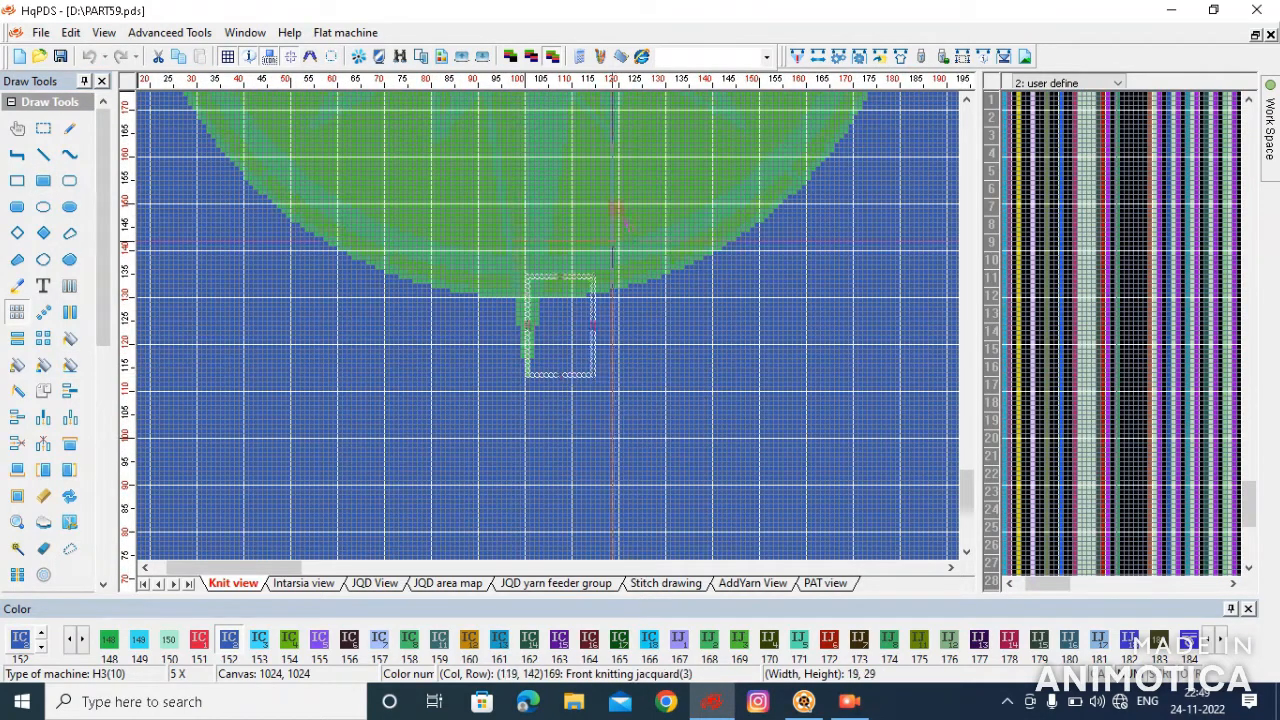
scroll(271, 266, "down", 3)
scroll(505, 425, "up", 3)
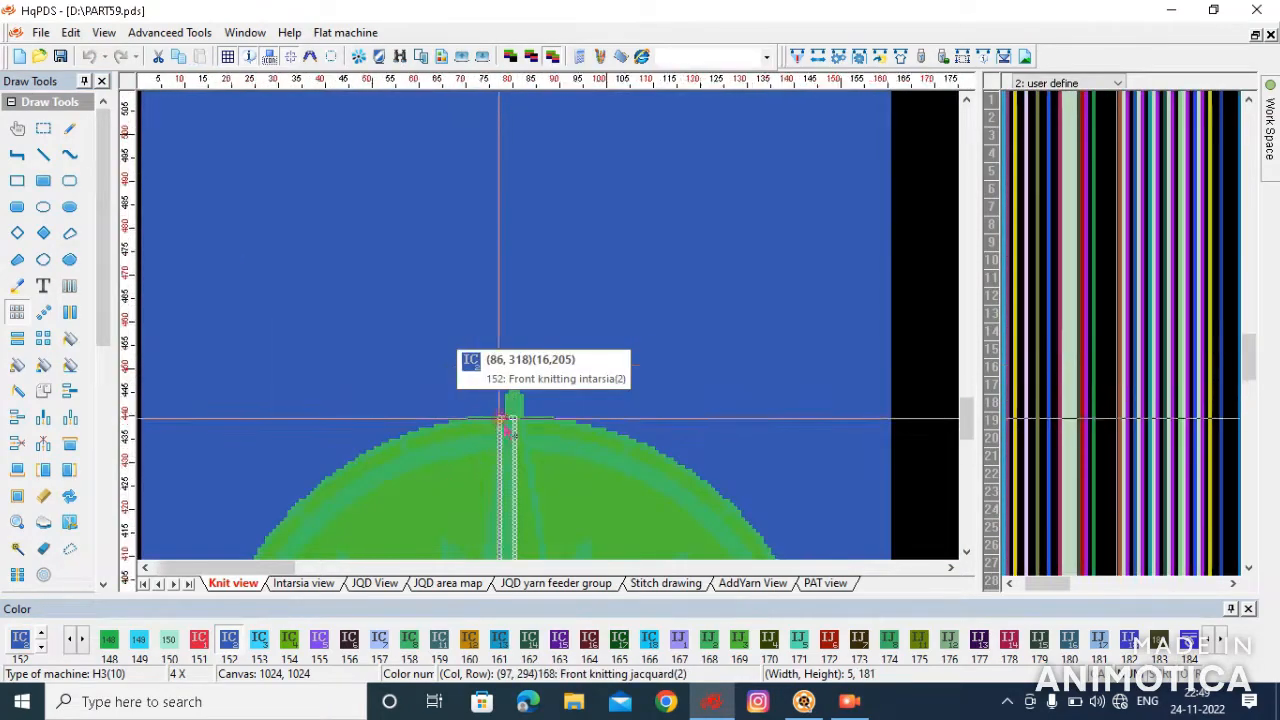
scroll(505, 425, "up", 2)
left_click(617, 218)
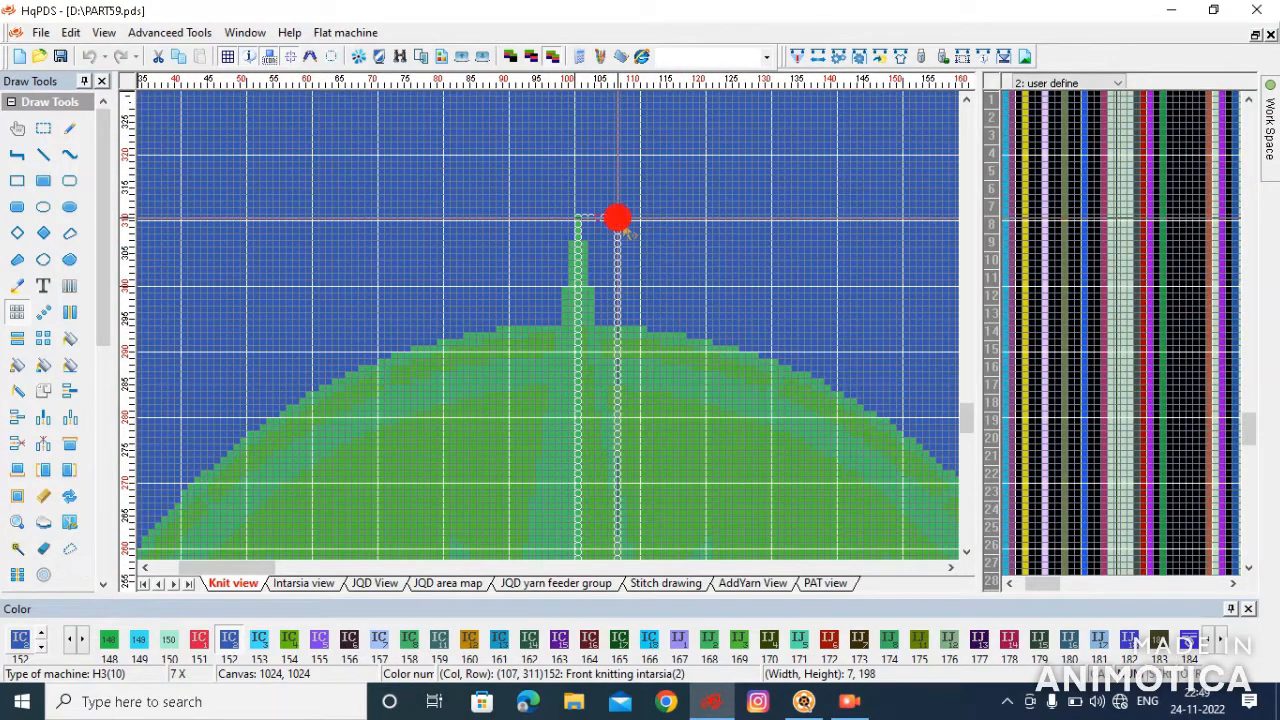
scroll(505, 332, "down", 5)
Fill the row at the compass's bottom tip leftwards to the body's edge with colour 153, Front knitting intarsia (3).
left_click(69, 367)
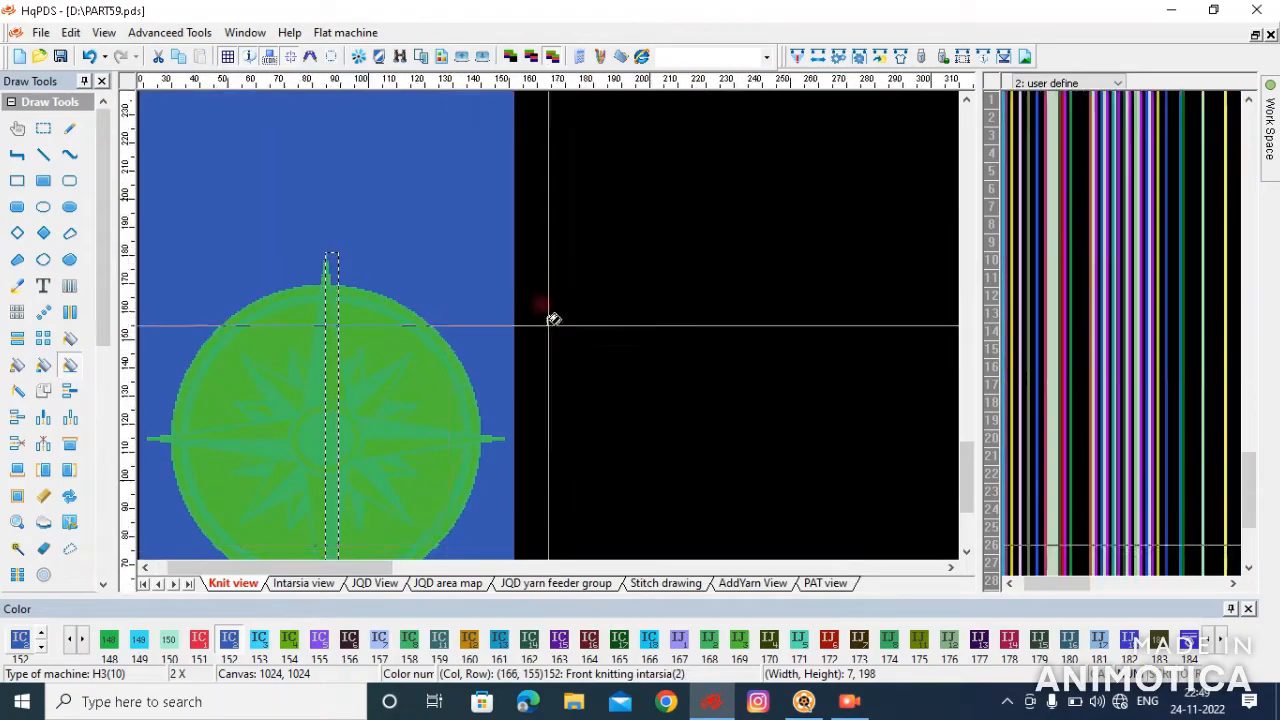
scroll(553, 318, "up", 5)
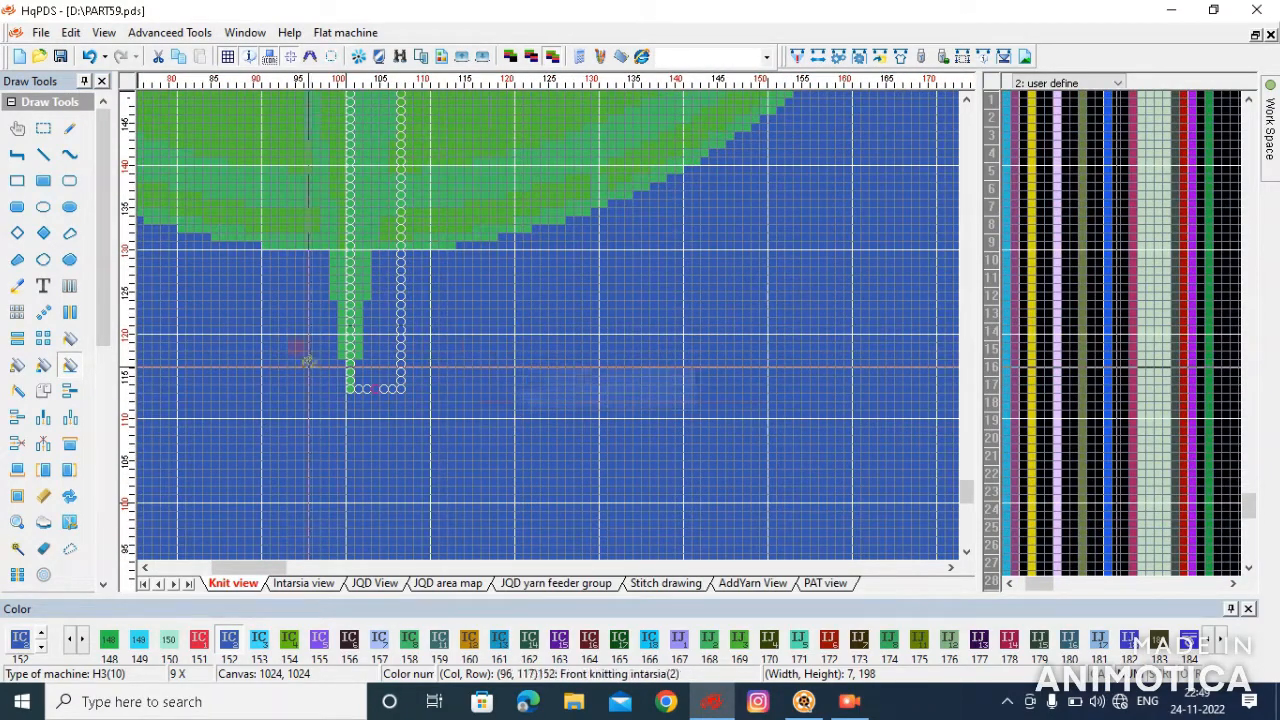
scroll(551, 318, "up", 2)
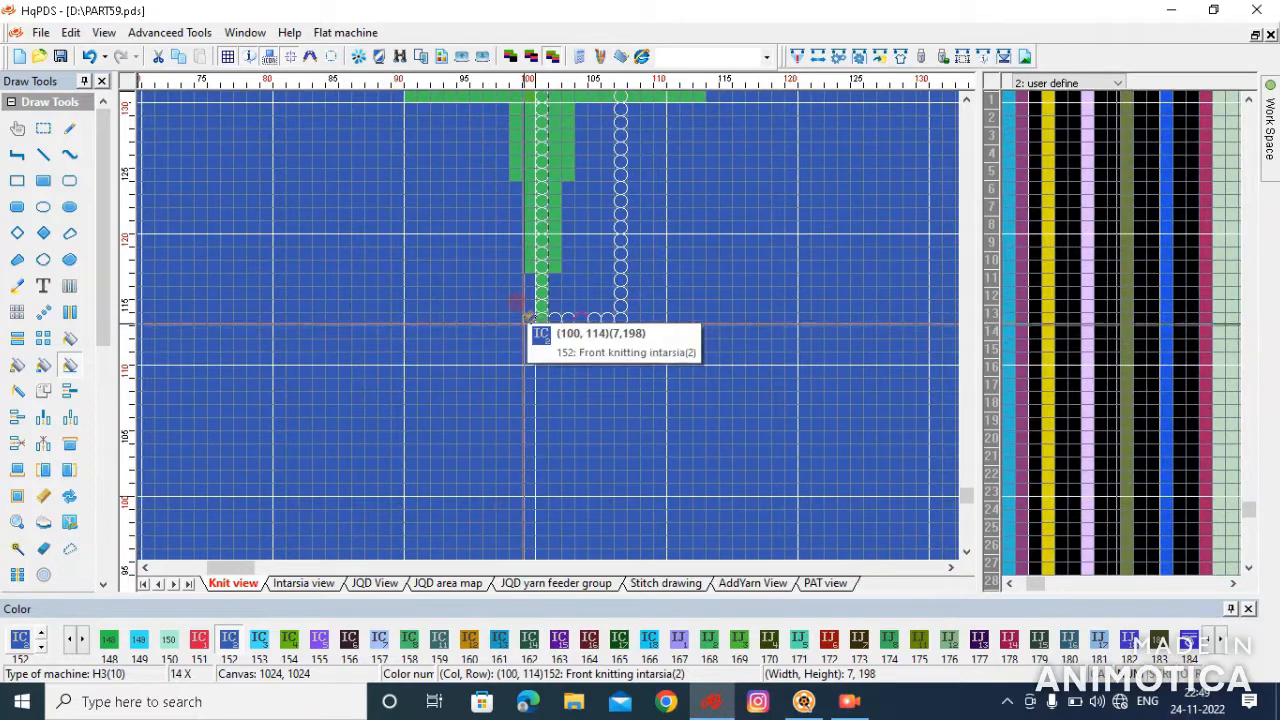
key("1")
key("5")
key("3")
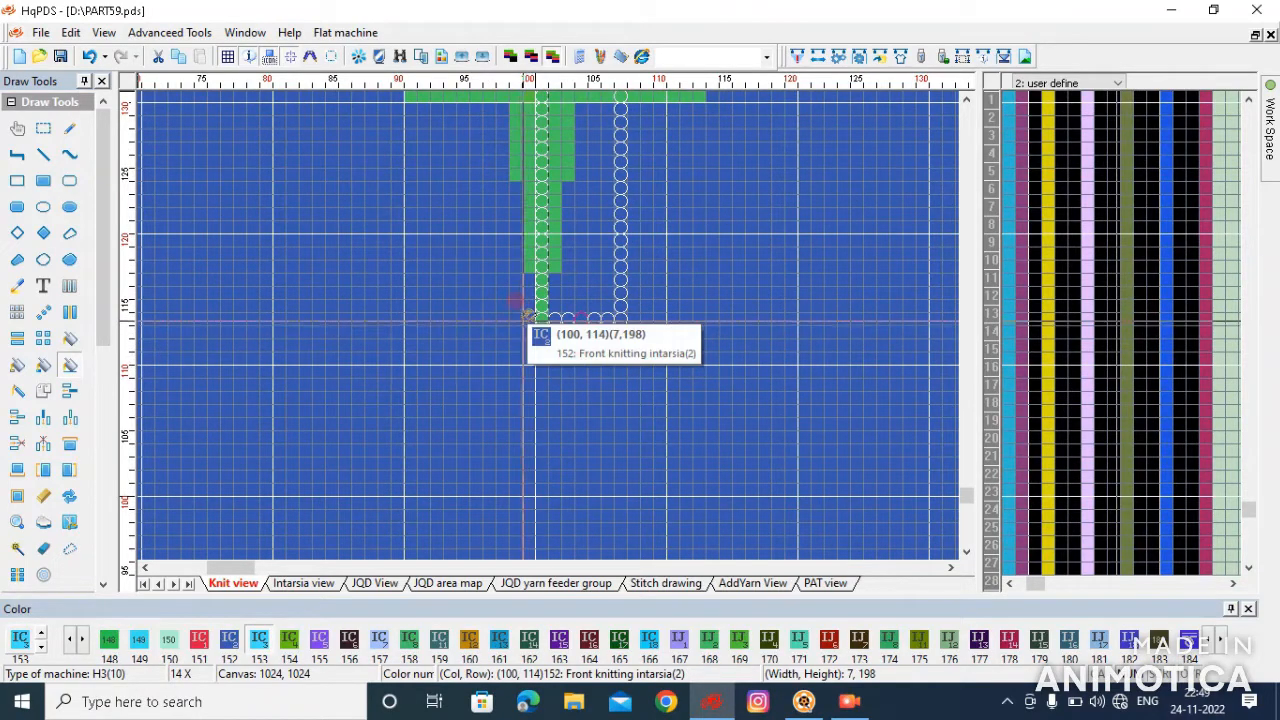
scroll(531, 328, "up", 2)
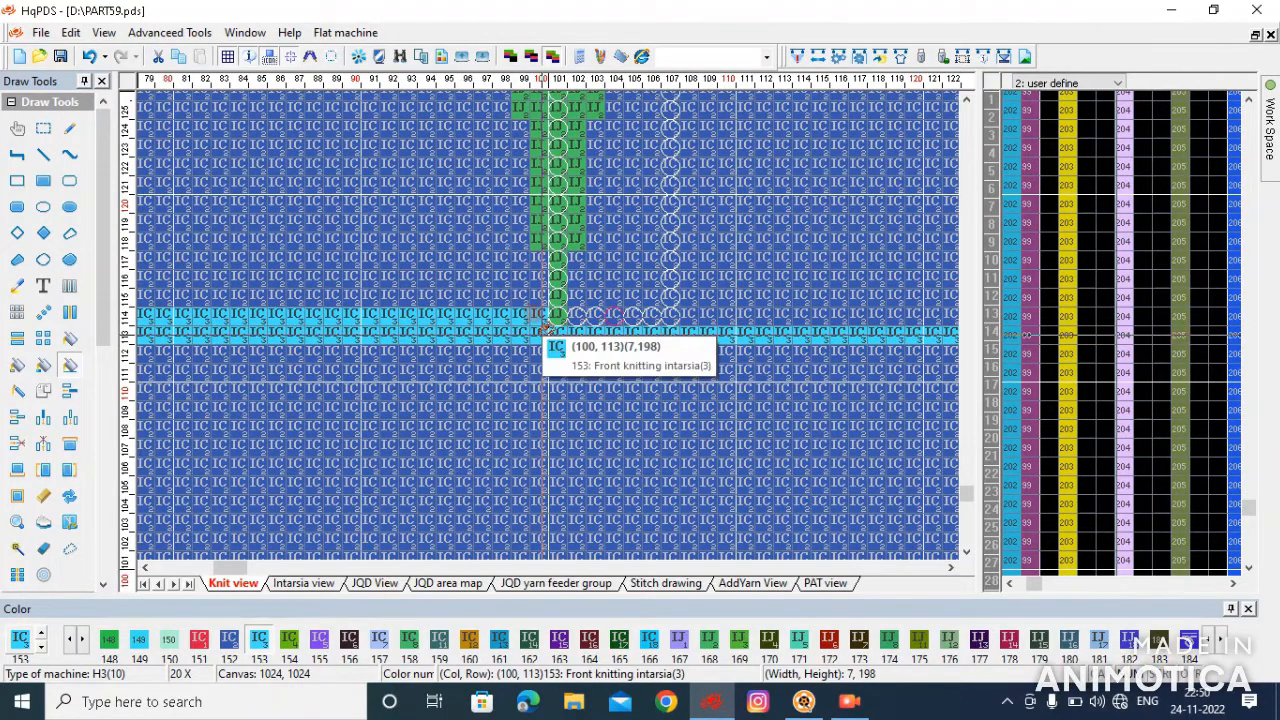
Fill the row left of the compass's top tip with colour 153 and flood the enclosed left background with 153.
scroll(536, 310, "down", 5)
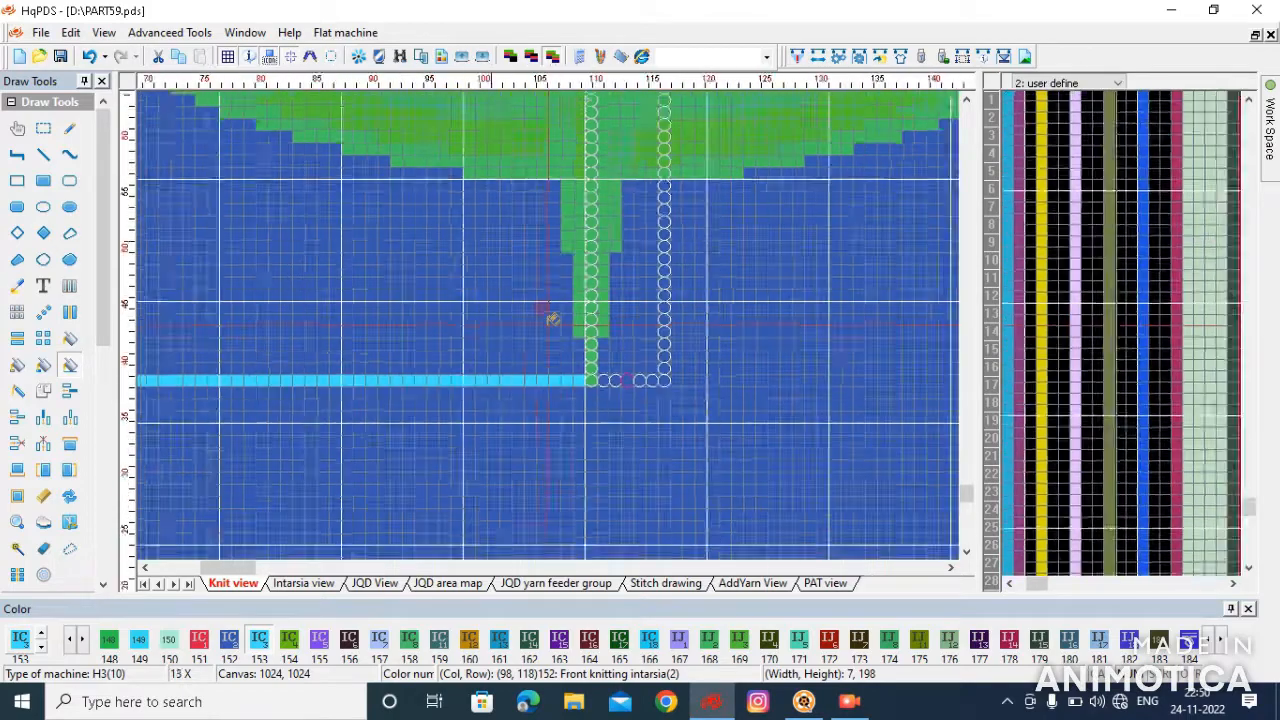
scroll(313, 168, "up", 1)
scroll(403, 322, "down", 1)
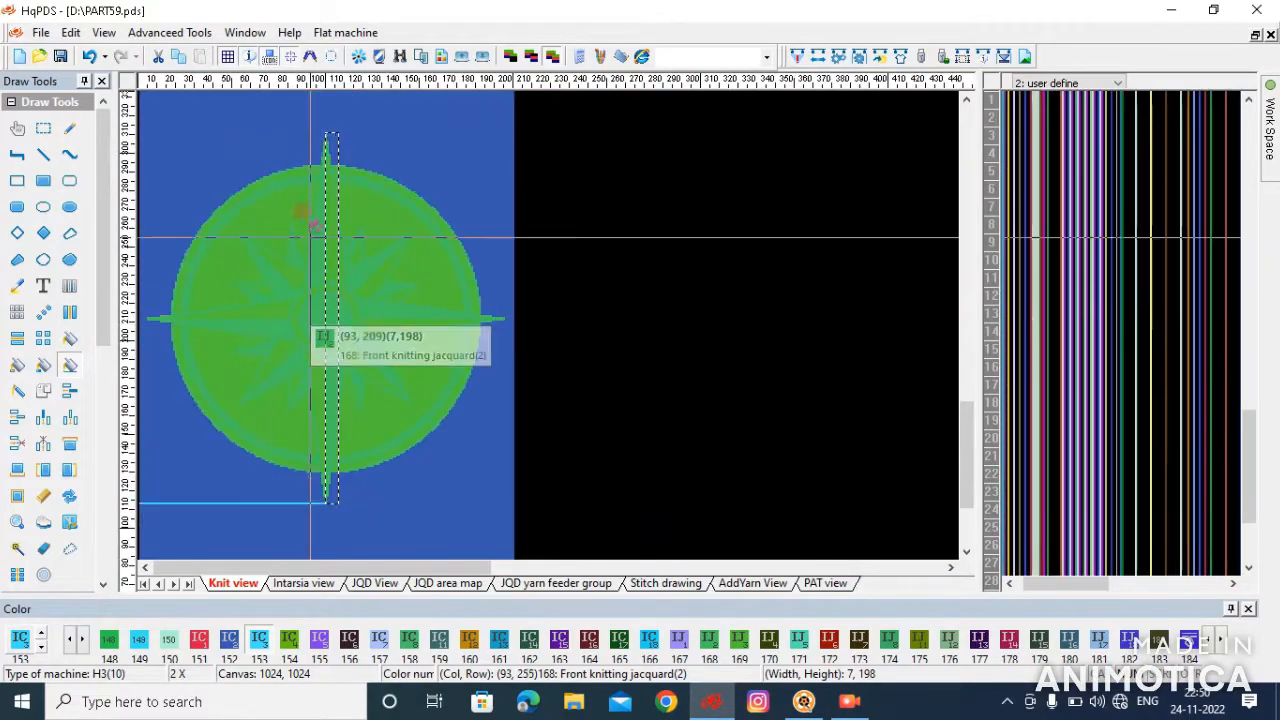
scroll(332, 132, "up", 3)
scroll(552, 315, "up", 2)
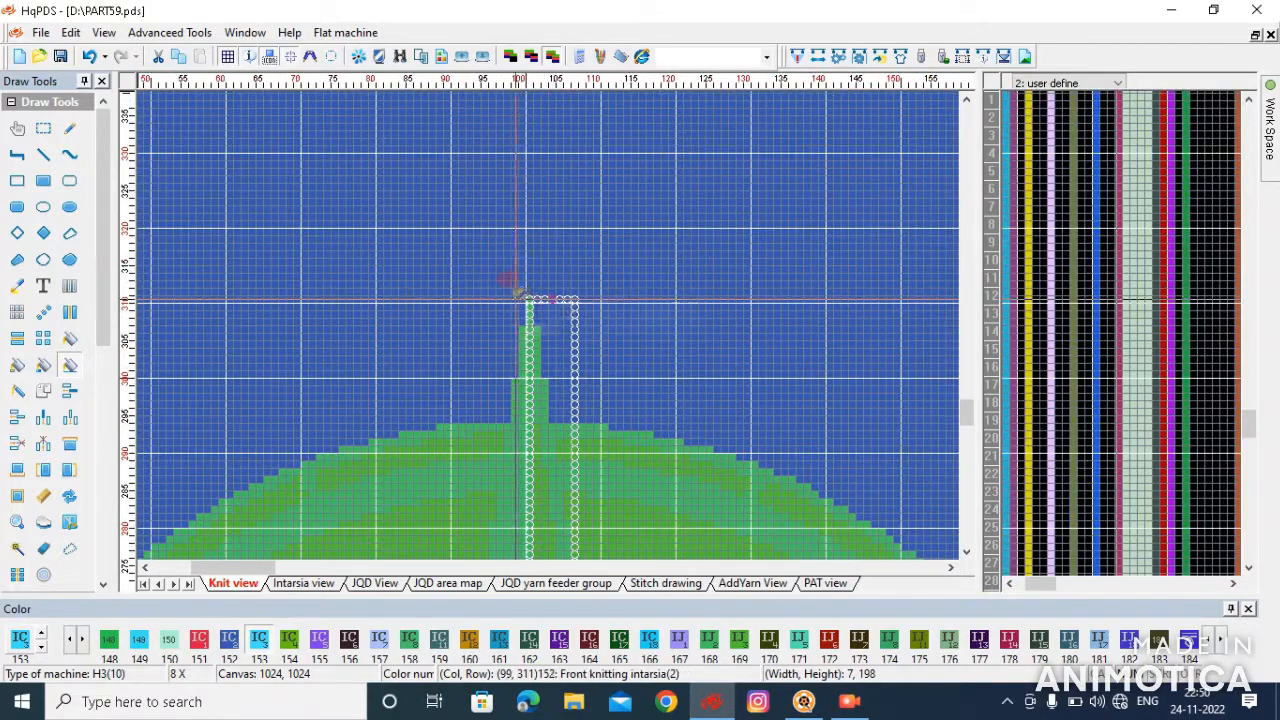
scroll(468, 322, "down", 4)
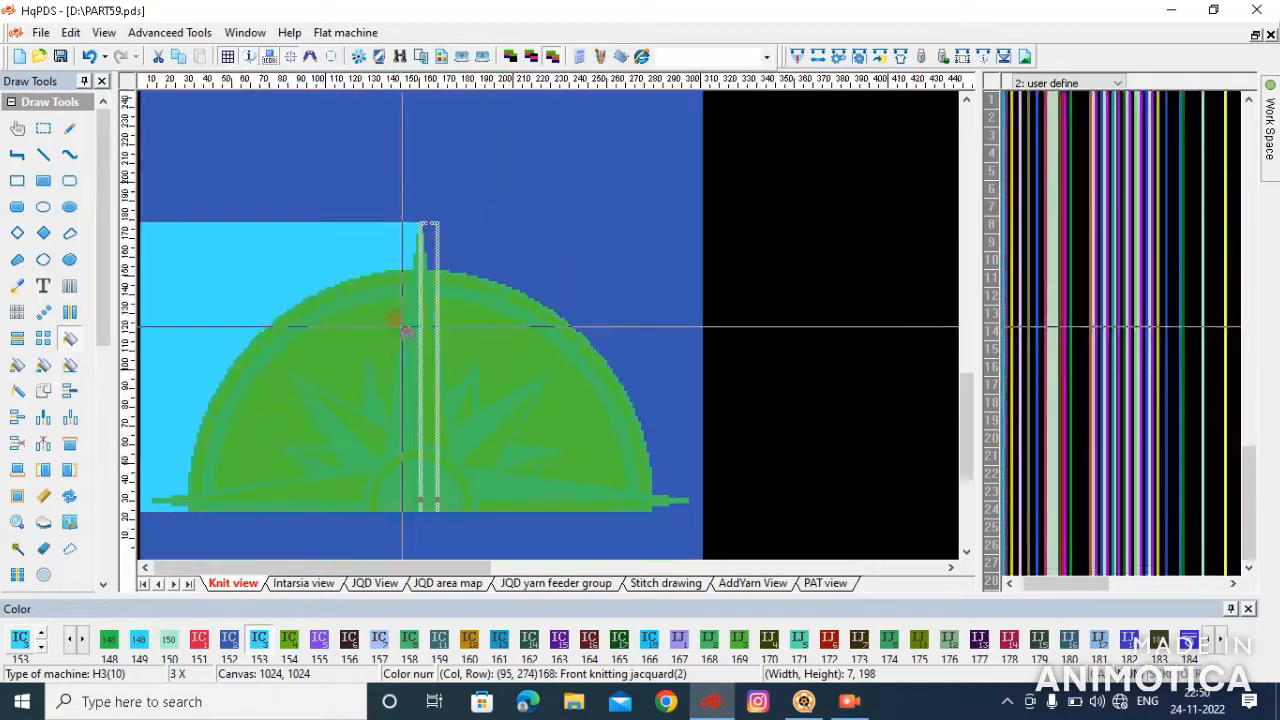
scroll(233, 293, "up", 3)
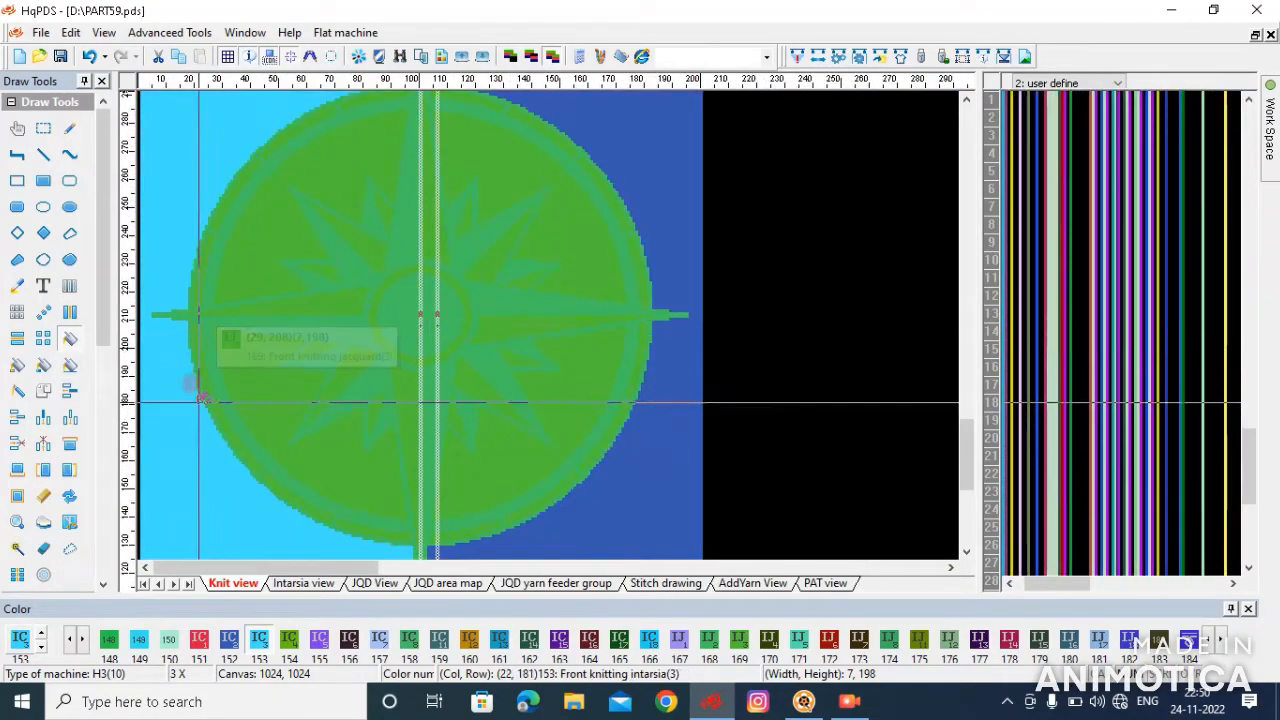
scroll(503, 392, "down", 1)
scroll(503, 392, "up", 2)
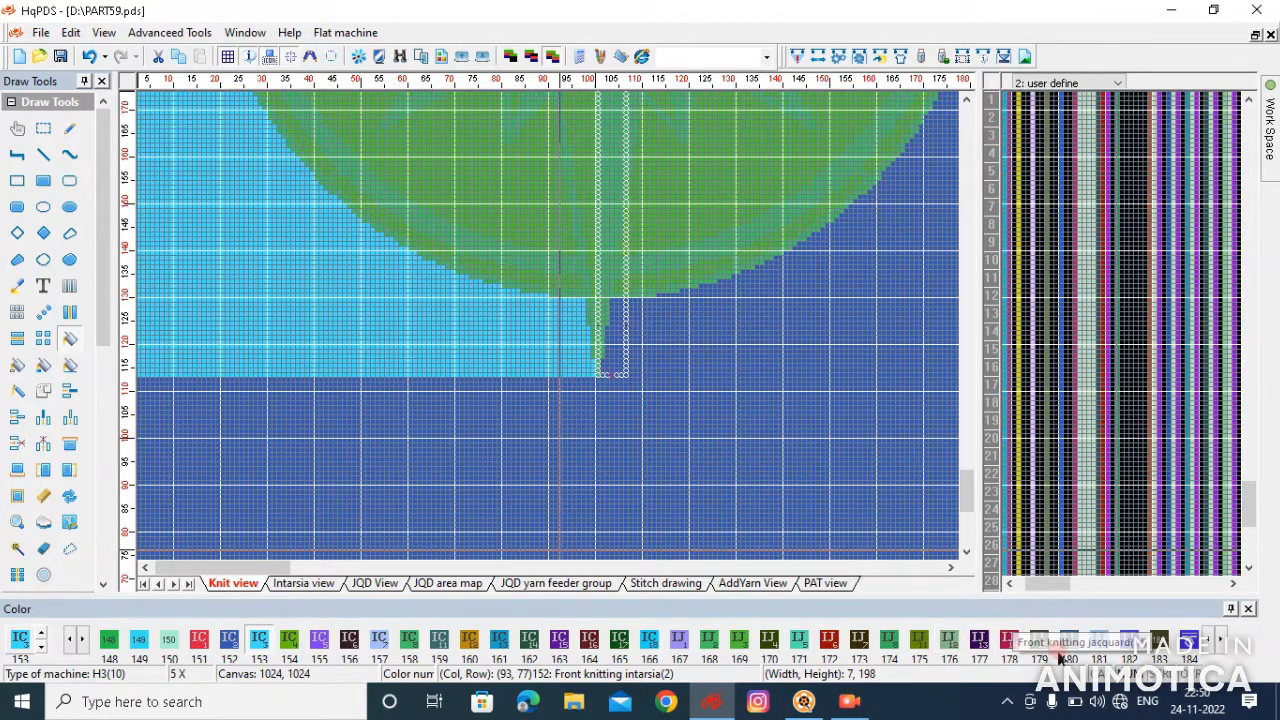
Fill the row at the compass's bottom tip rightwards to the body's edge with colour 162, Front knitting intarsia (14).
left_click(1011, 642)
scroll(722, 303, "up", 1)
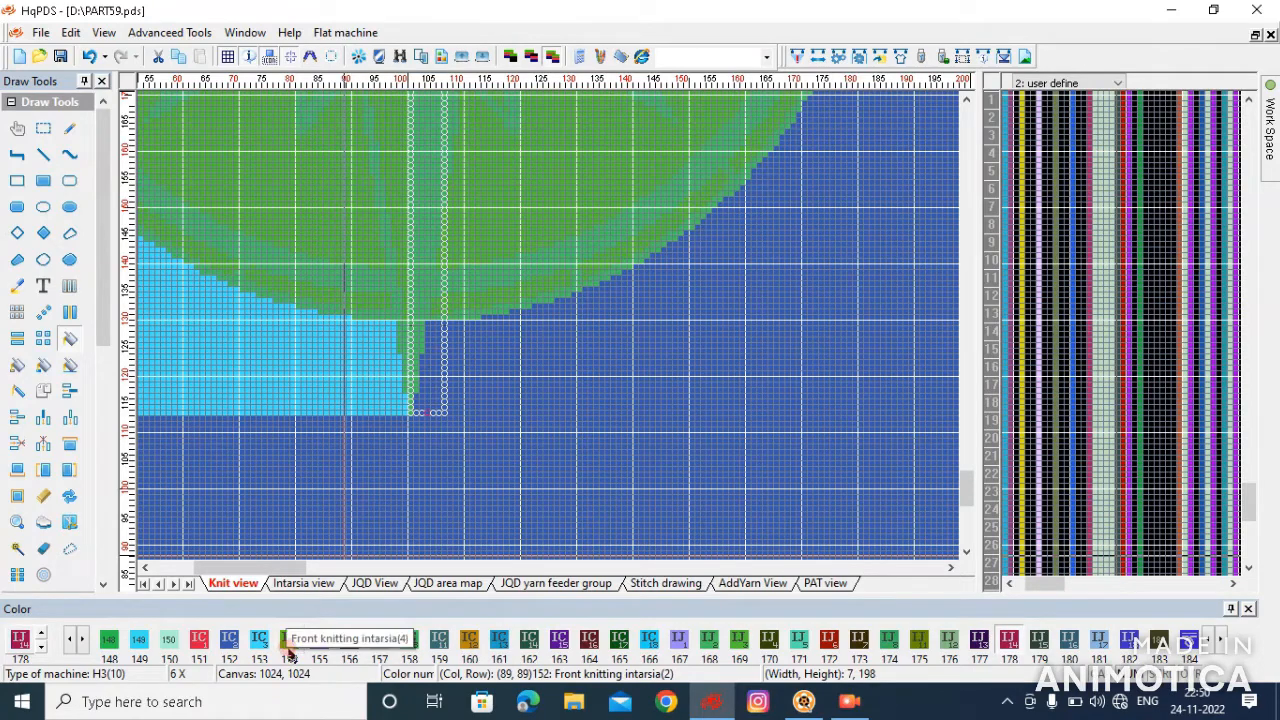
left_click(529, 641)
scroll(527, 316, "up", 3)
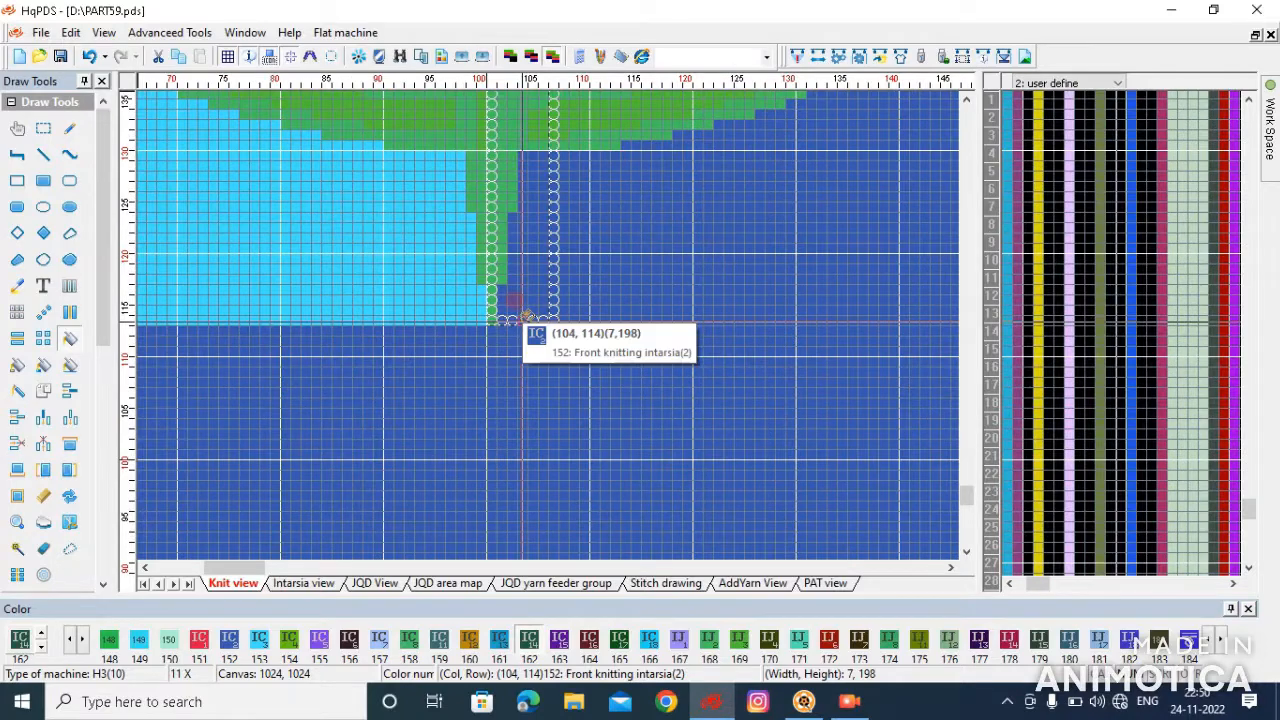
left_click(523, 320)
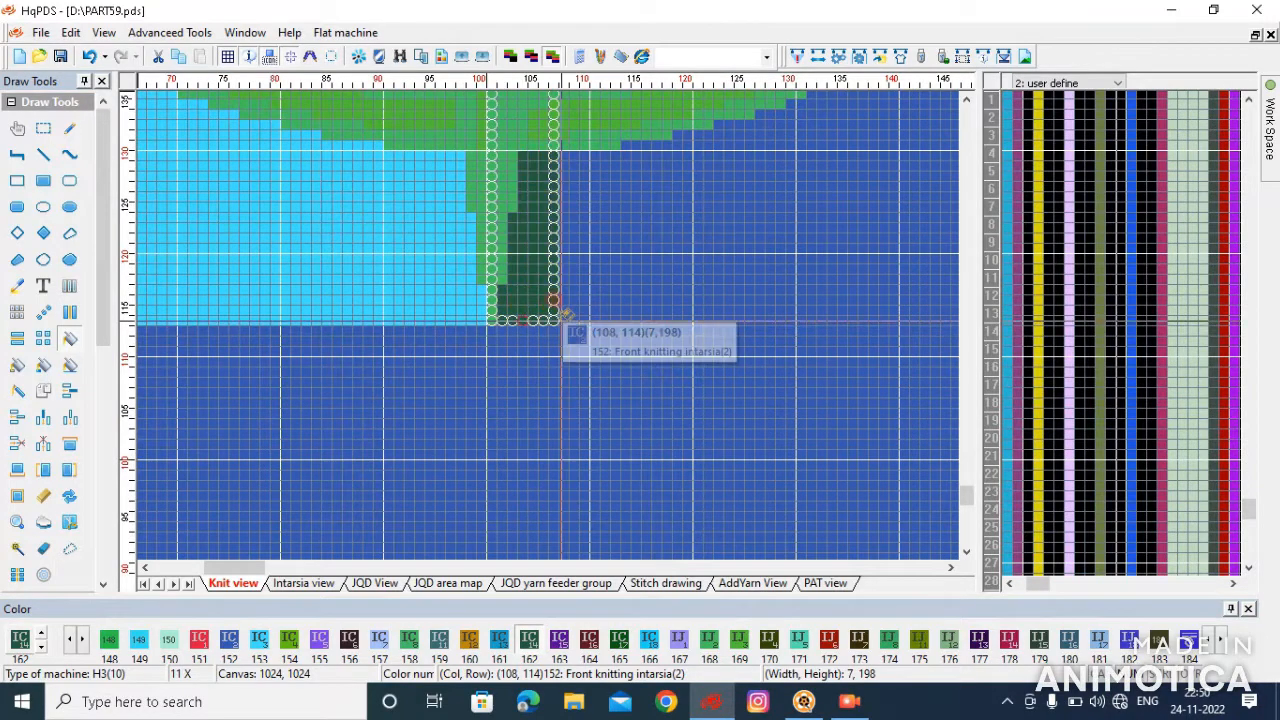
key("ctrl+z")
left_click(70, 367)
left_click(564, 320)
scroll(560, 306, "up", 1)
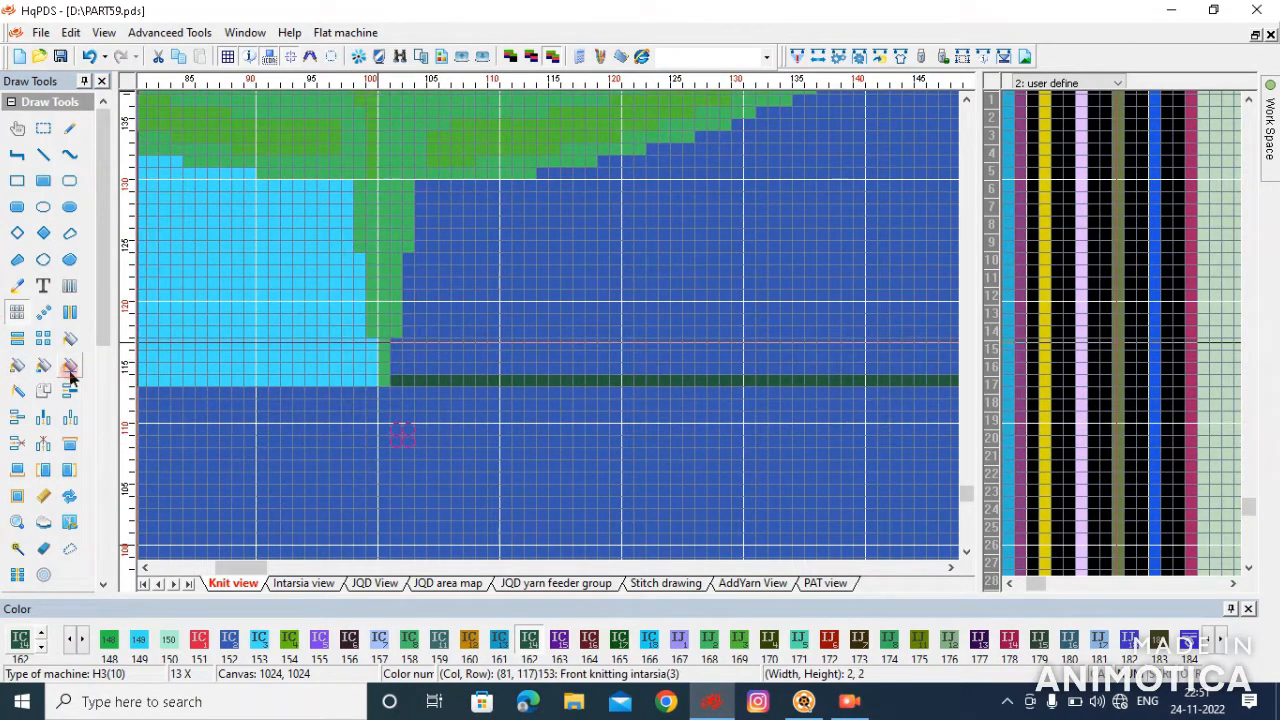
Fill the row right of the compass's top tip with colour 162 and flood the enclosed right background with 162.
left_click(559, 247)
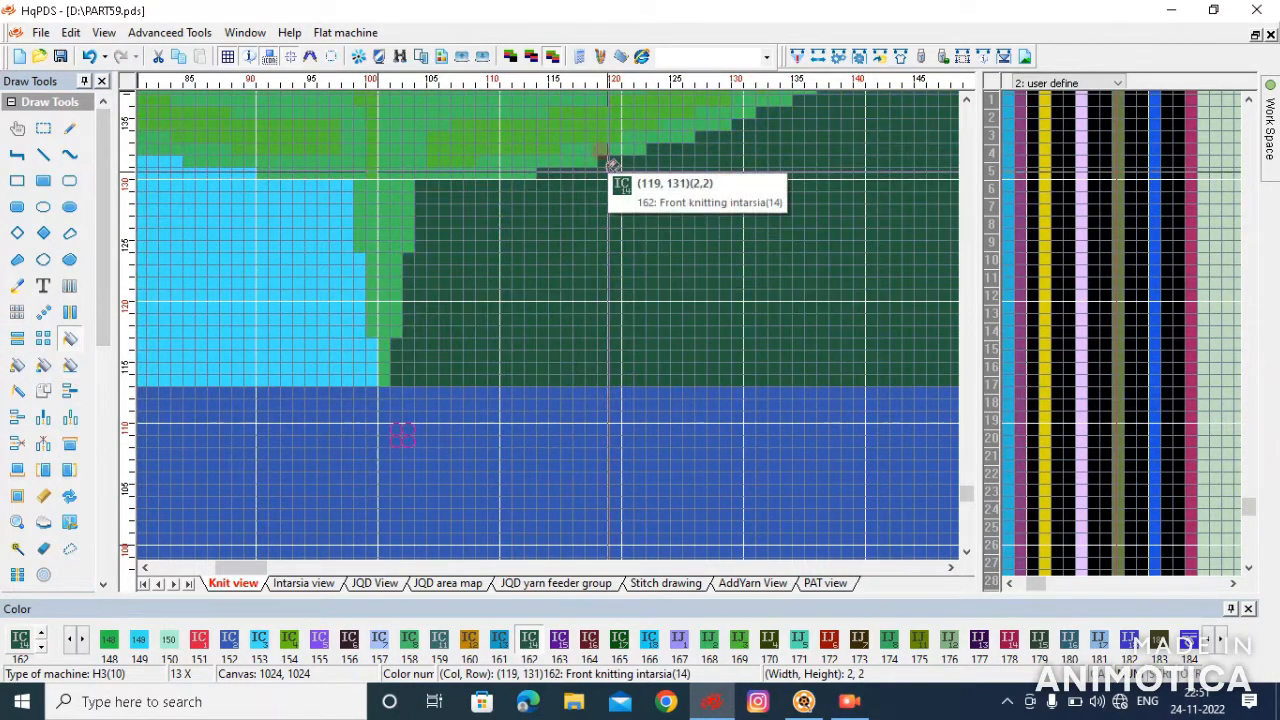
key("ctrl+z")
scroll(550, 315, "down", 7)
scroll(546, 315, "down", 3)
left_click(68, 368)
scroll(440, 360, "down", 2)
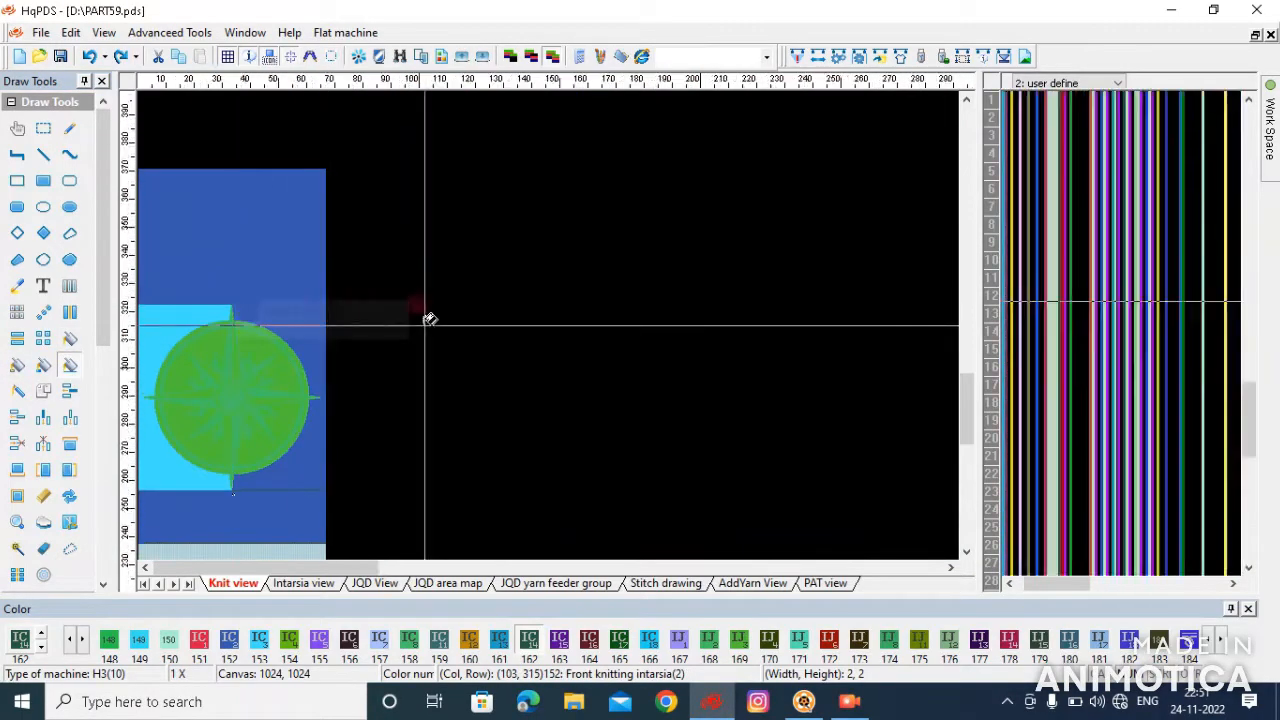
scroll(429, 318, "up", 6)
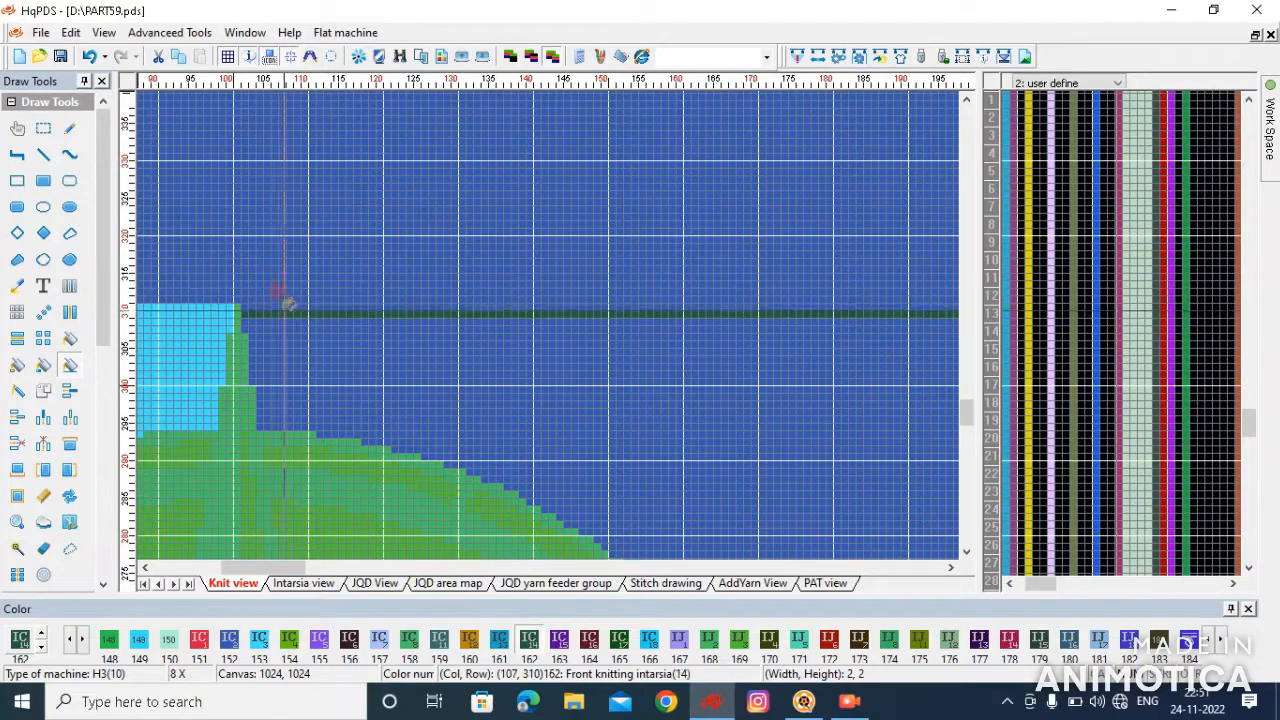
left_click(366, 374)
scroll(469, 322, "down", 3)
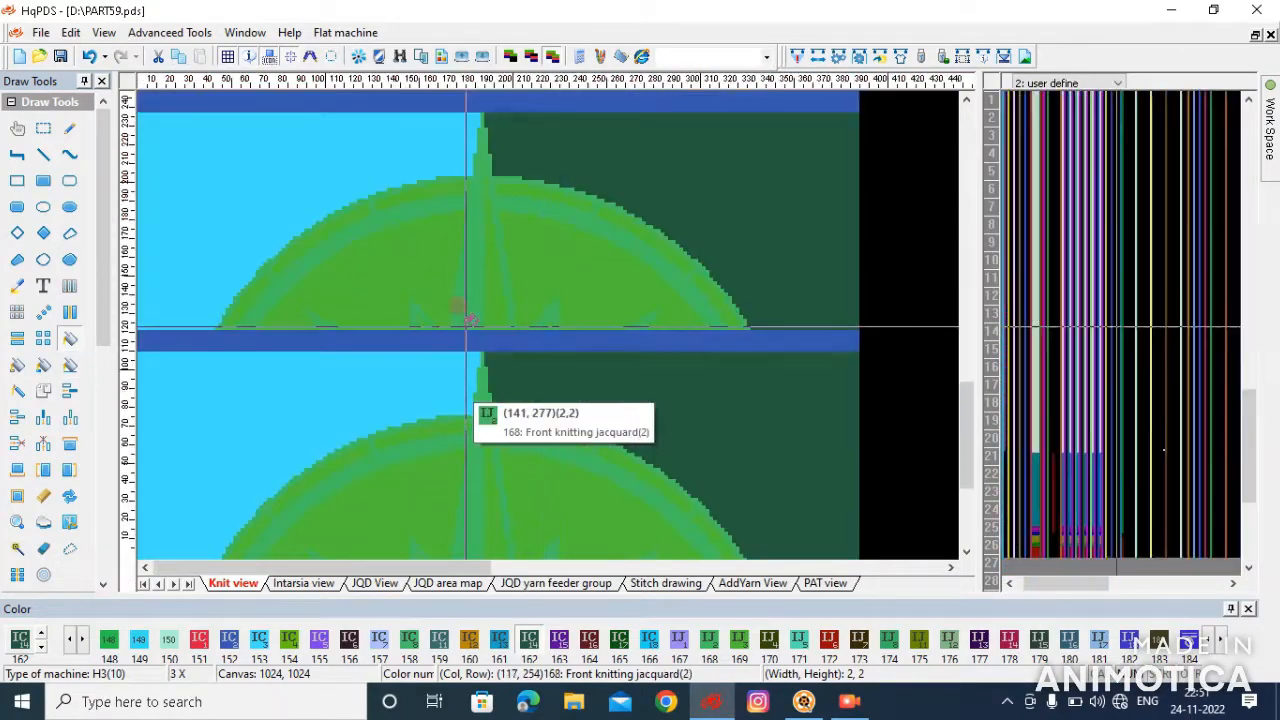
Recolour the background left of the compass with colour 154, Front knitting intarsia (4).
scroll(468, 322, "down", 2)
scroll(191, 435, "up", 2)
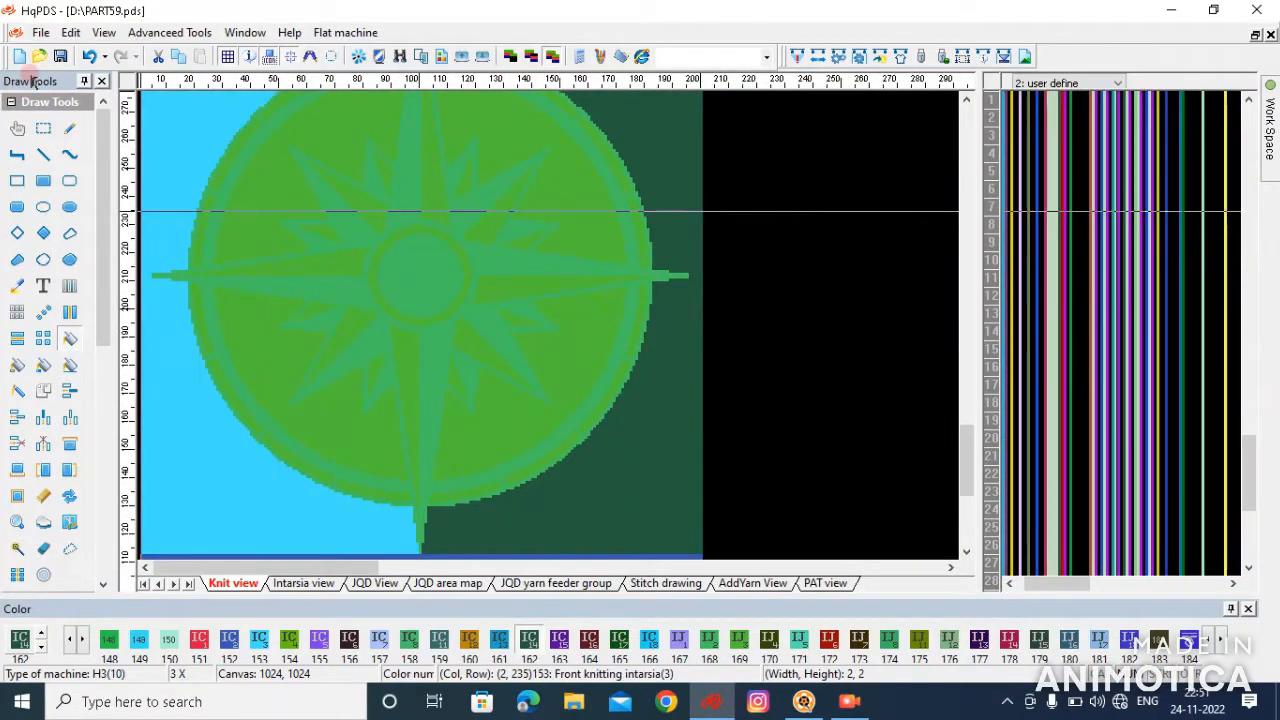
scroll(549, 314, "up", 3)
scroll(343, 309, "down", 5)
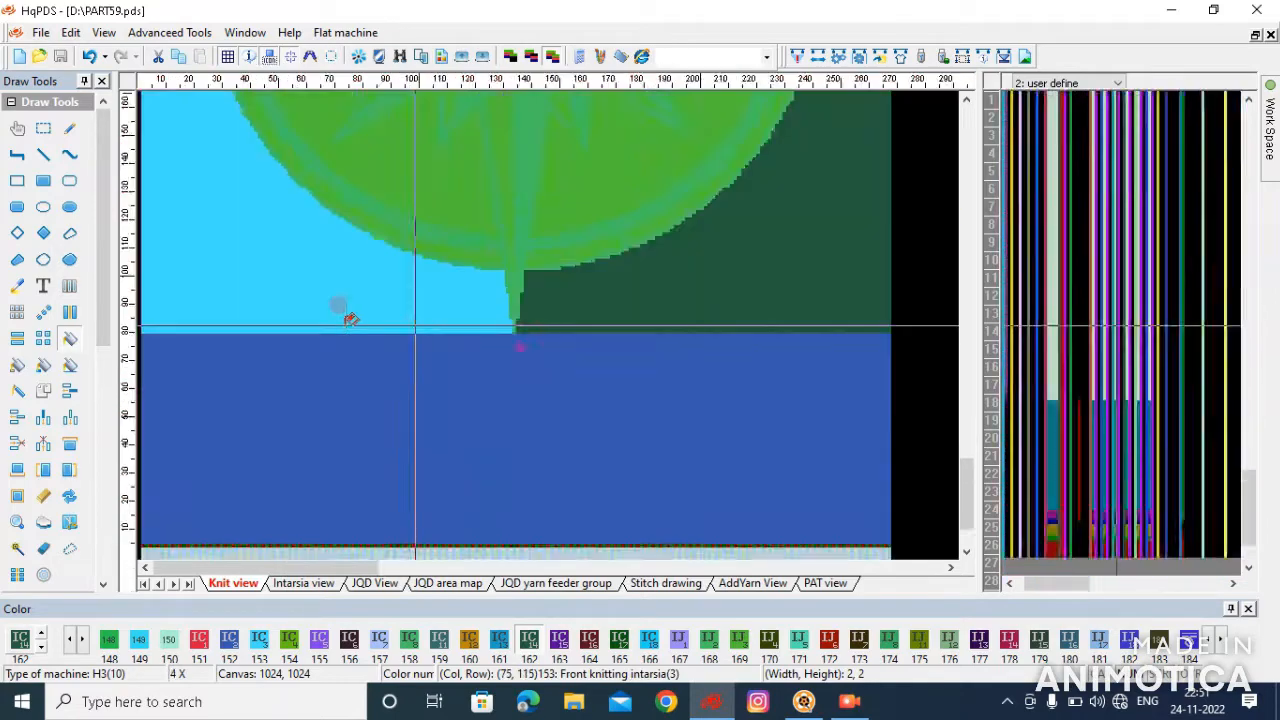
scroll(370, 325, "up", 2)
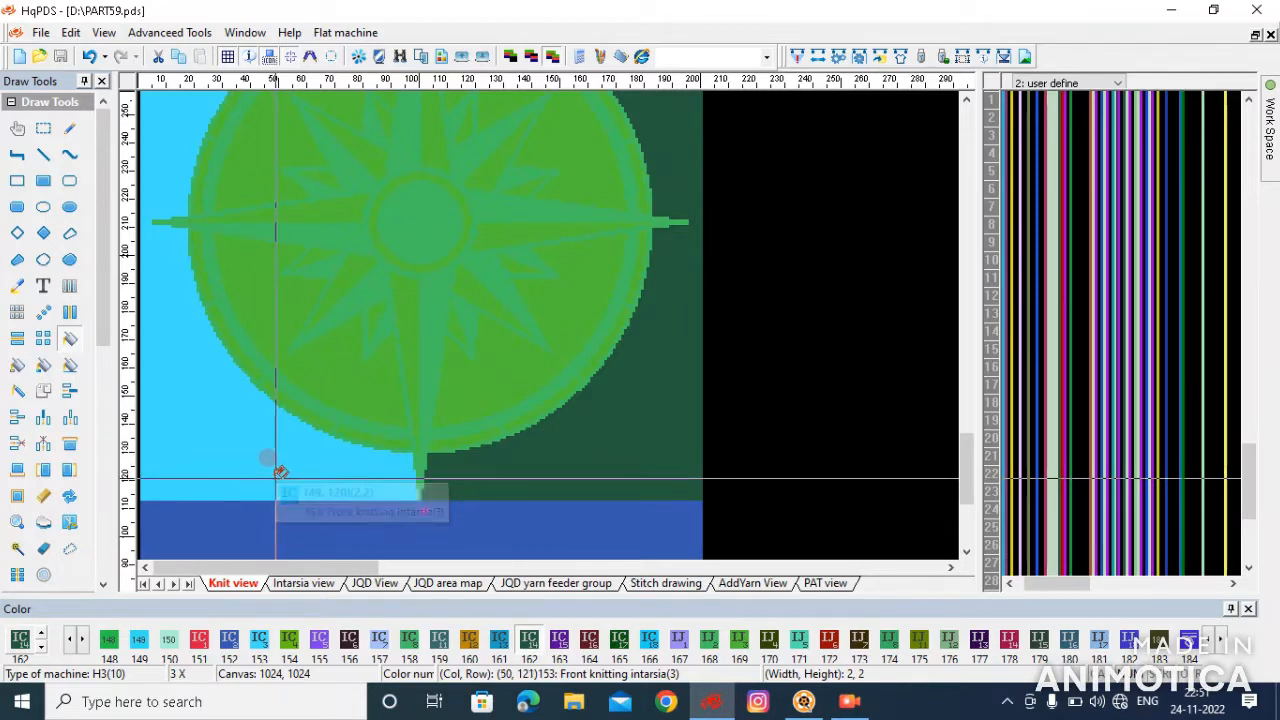
key("1")
key("5")
key("4")
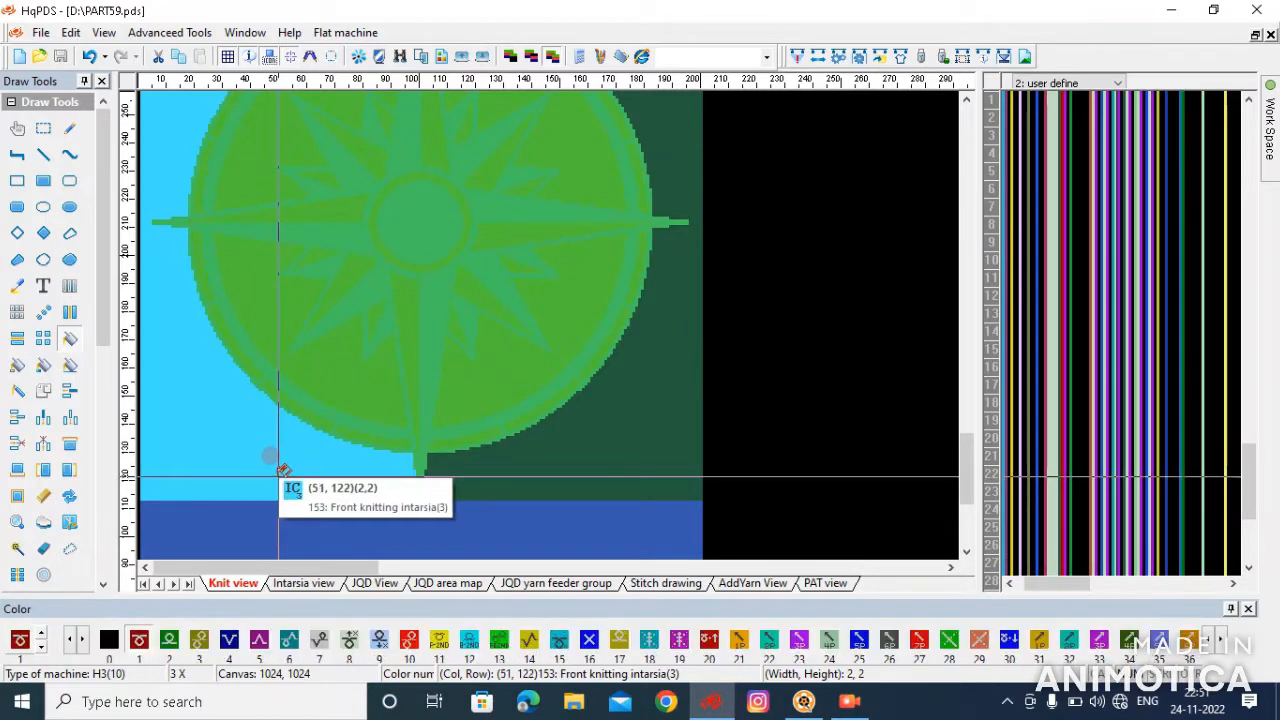
left_click(258, 454)
Recolour the background right of the compass with colour 163, Front knitting intarsia (15).
scroll(238, 456, "up", 3)
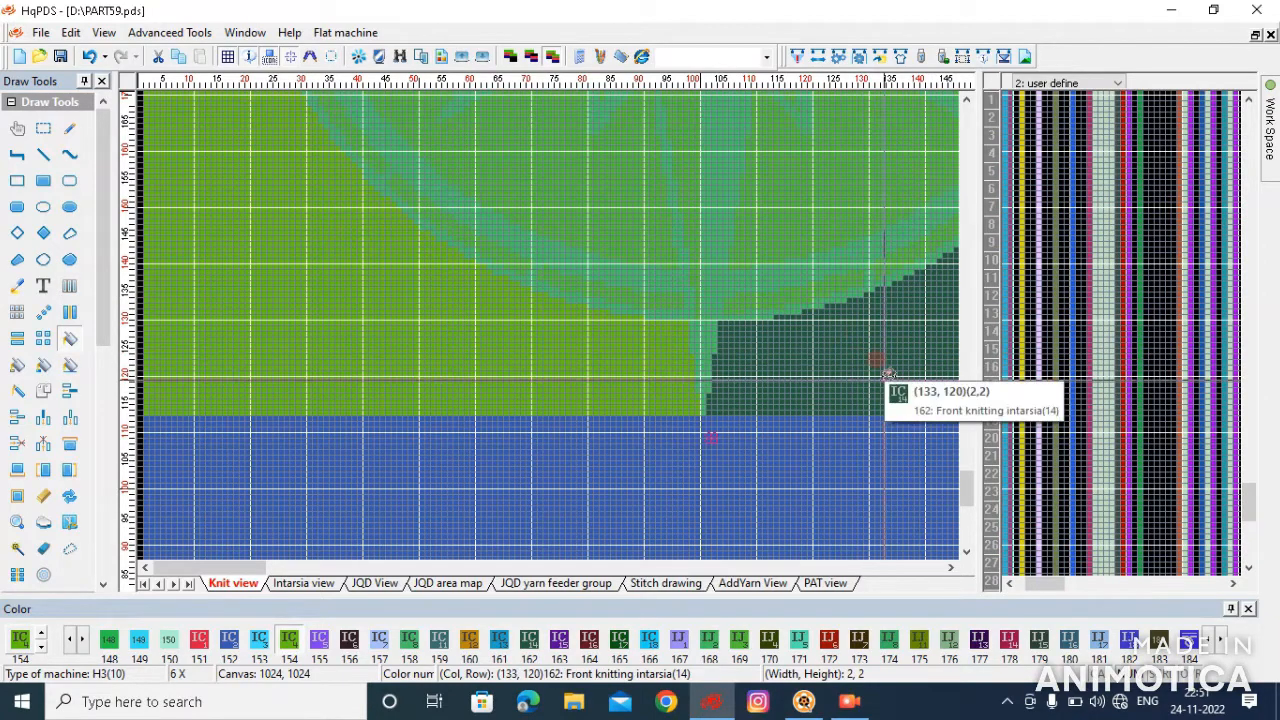
type("163")
left_click(882, 338)
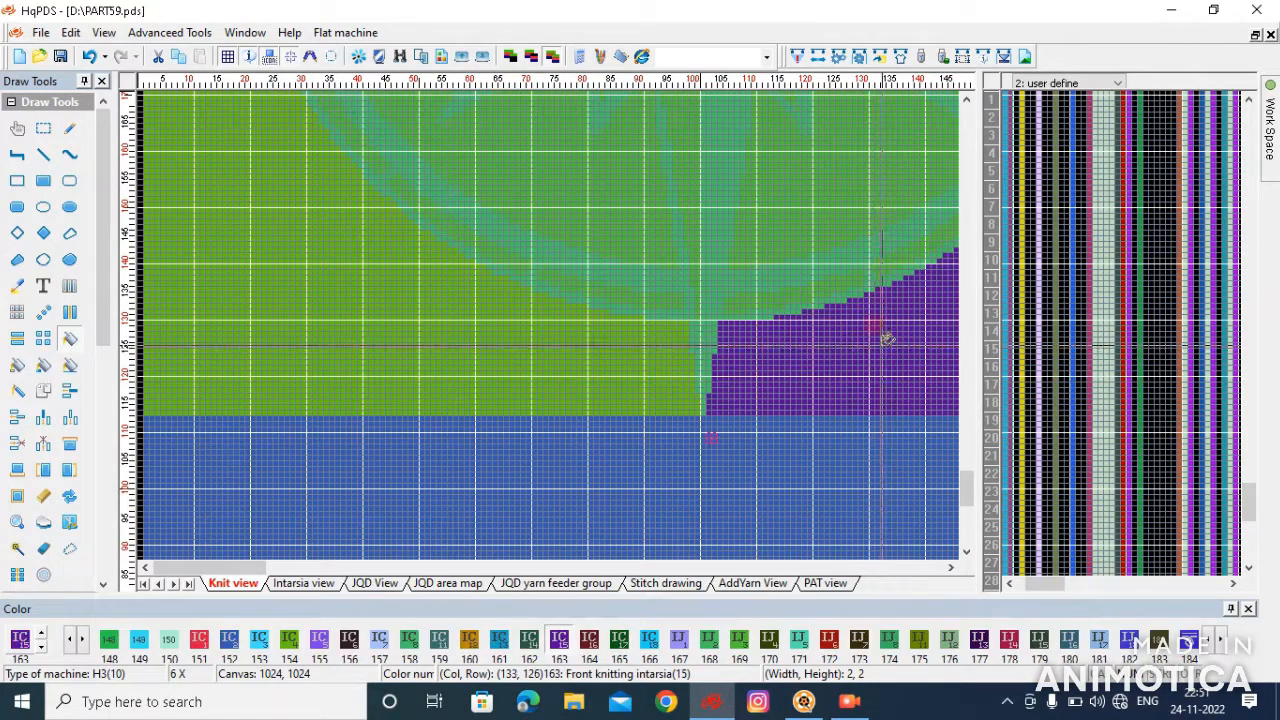
scroll(882, 338, "down", 3)
scroll(510, 135, "down", 2)
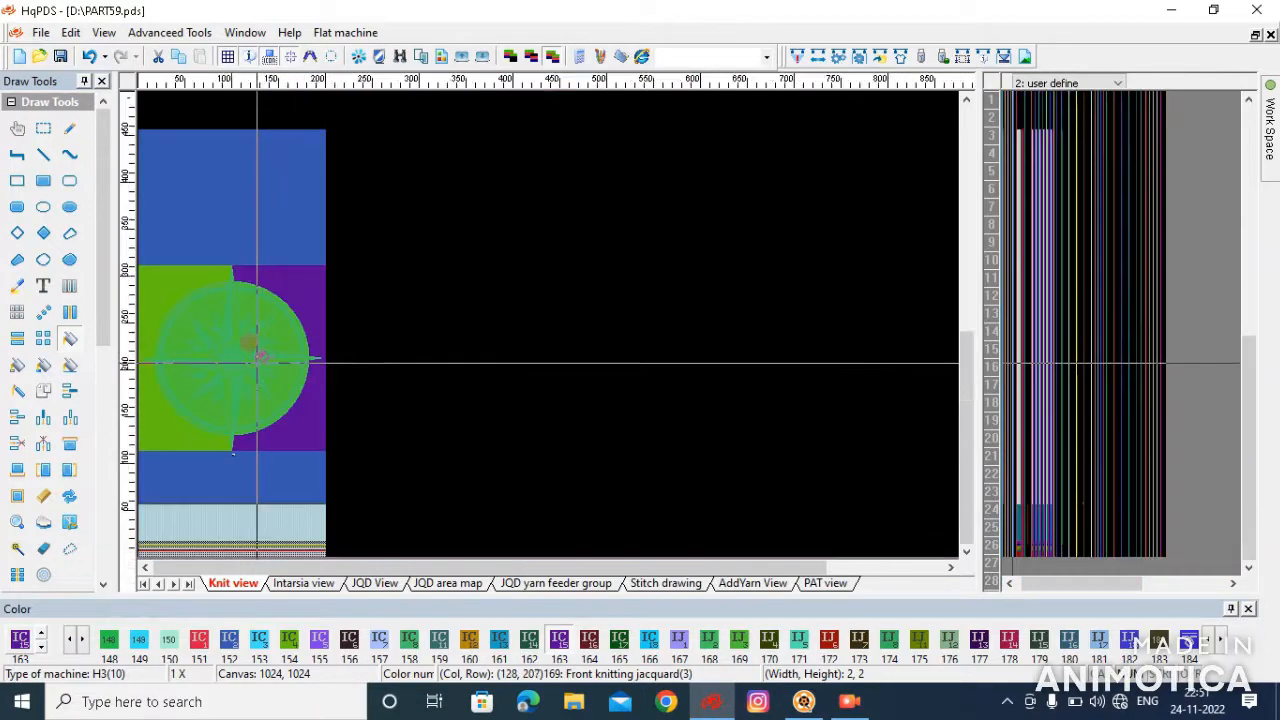
scroll(257, 362, "up", 1)
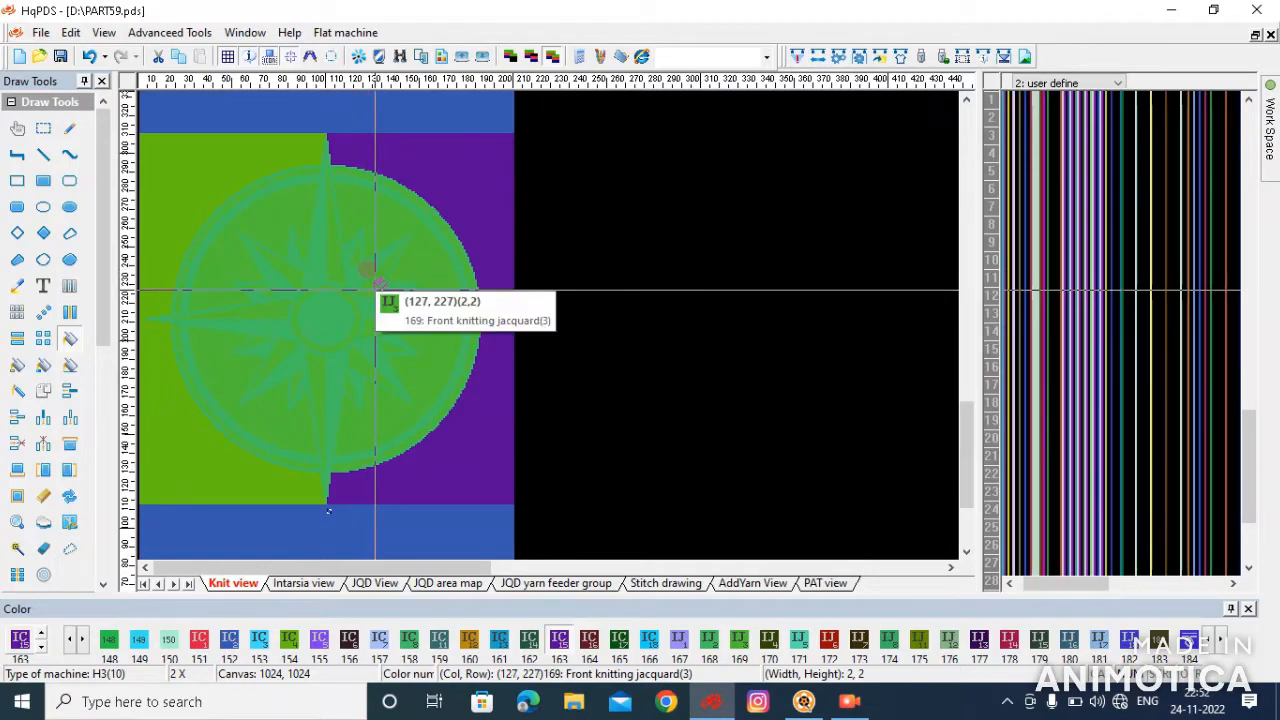
Assign weave mode 171, Multicolor local JQD, with type 21, 1x1-C, to the first body row above the rib, row 58.
scroll(376, 290, "down", 1)
scroll(271, 380, "up", 2)
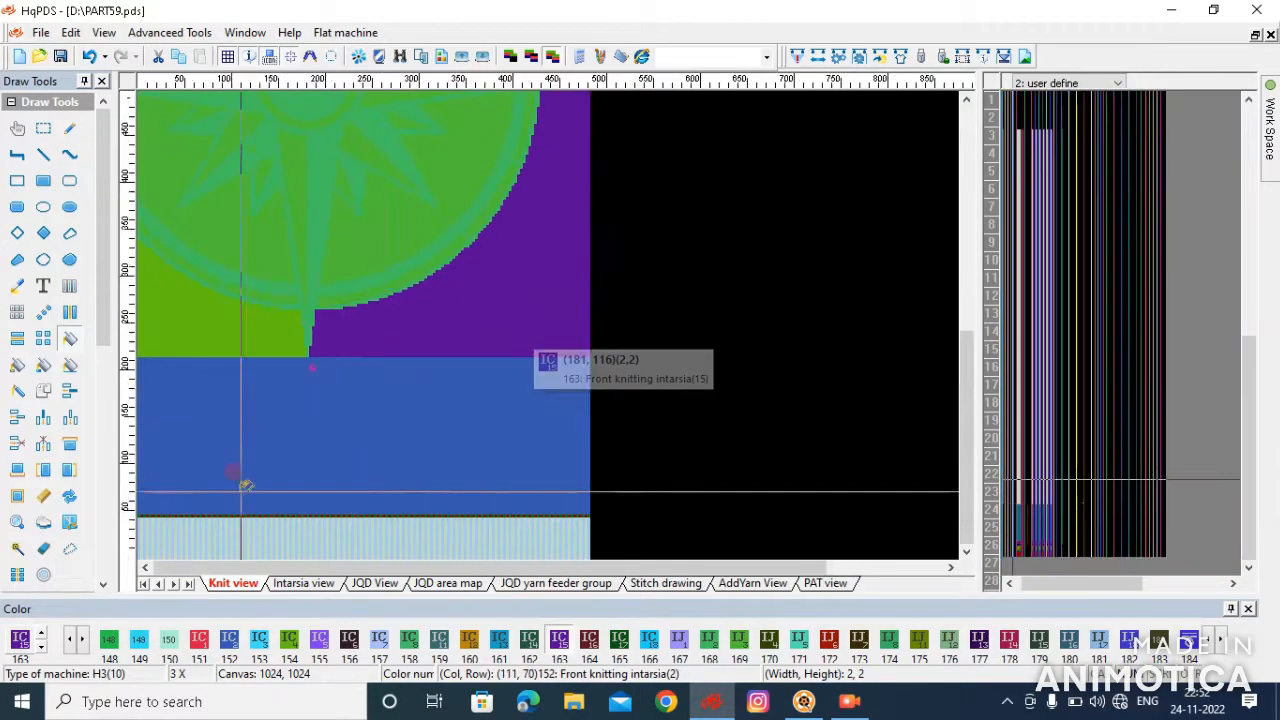
scroll(434, 429, "down", 2)
scroll(600, 500, "up", 6)
scroll(553, 318, "up", 5)
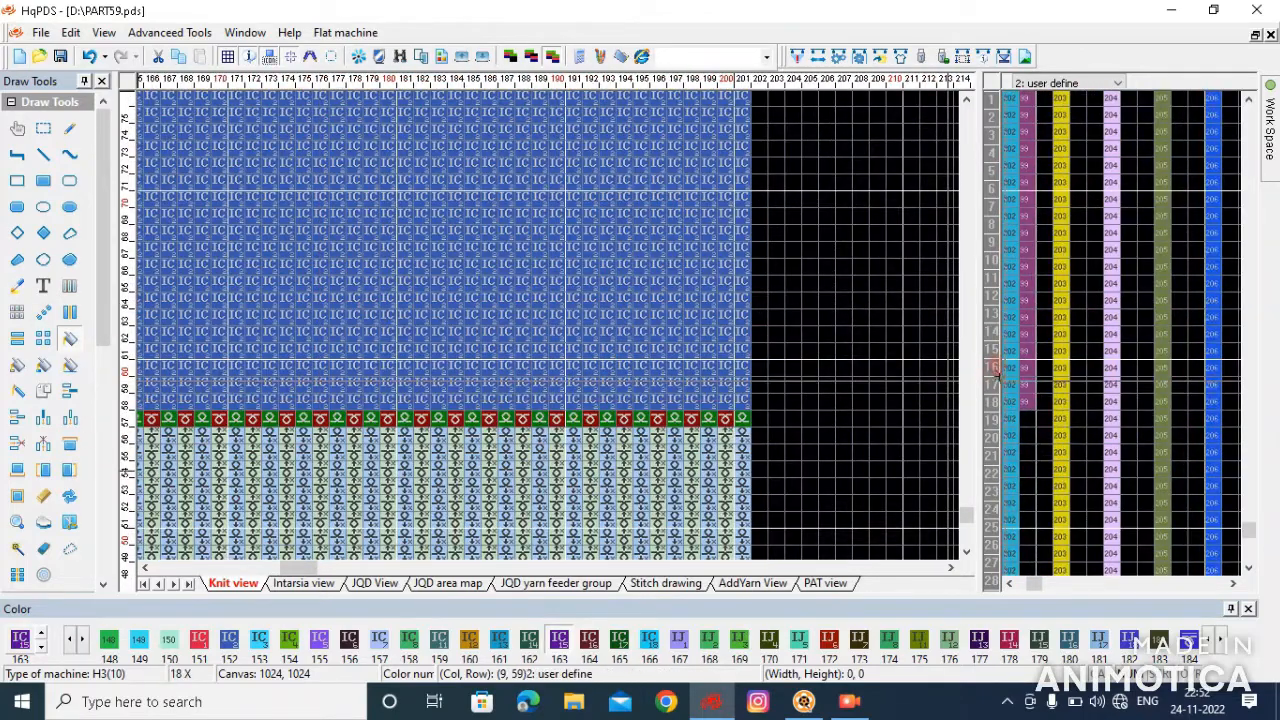
scroll(995, 370, "down", 3)
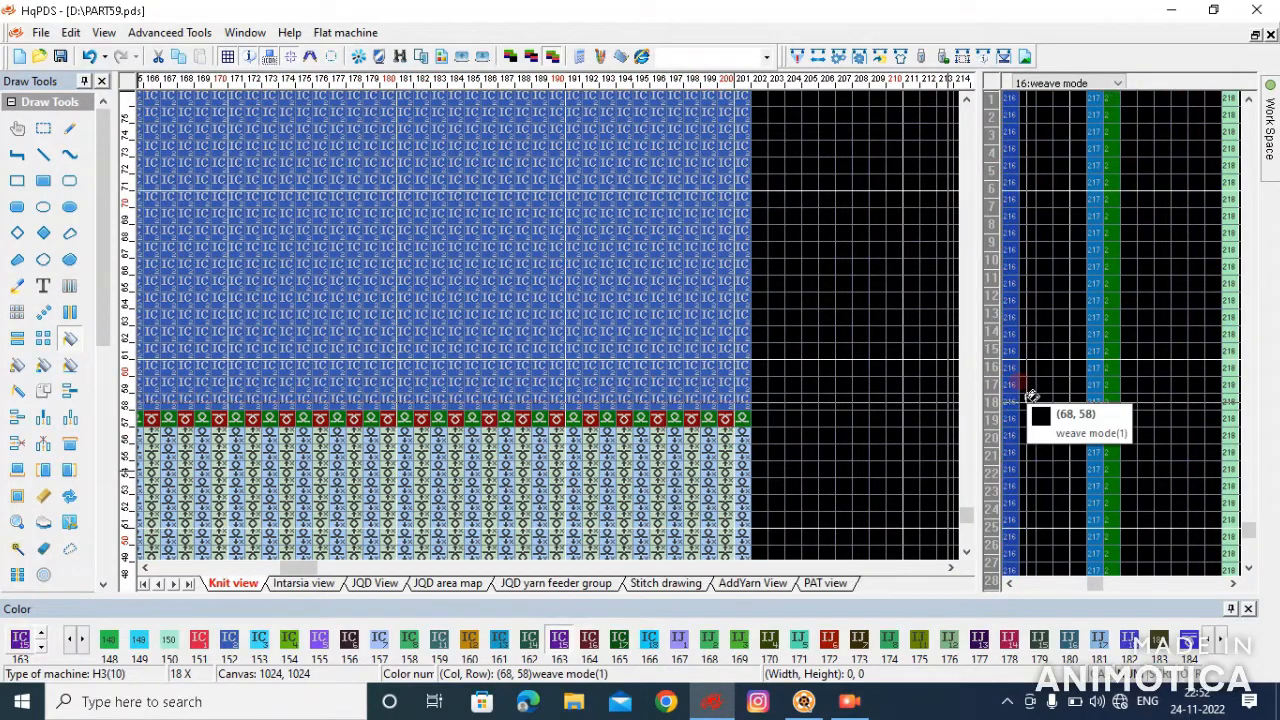
right_click(1032, 396)
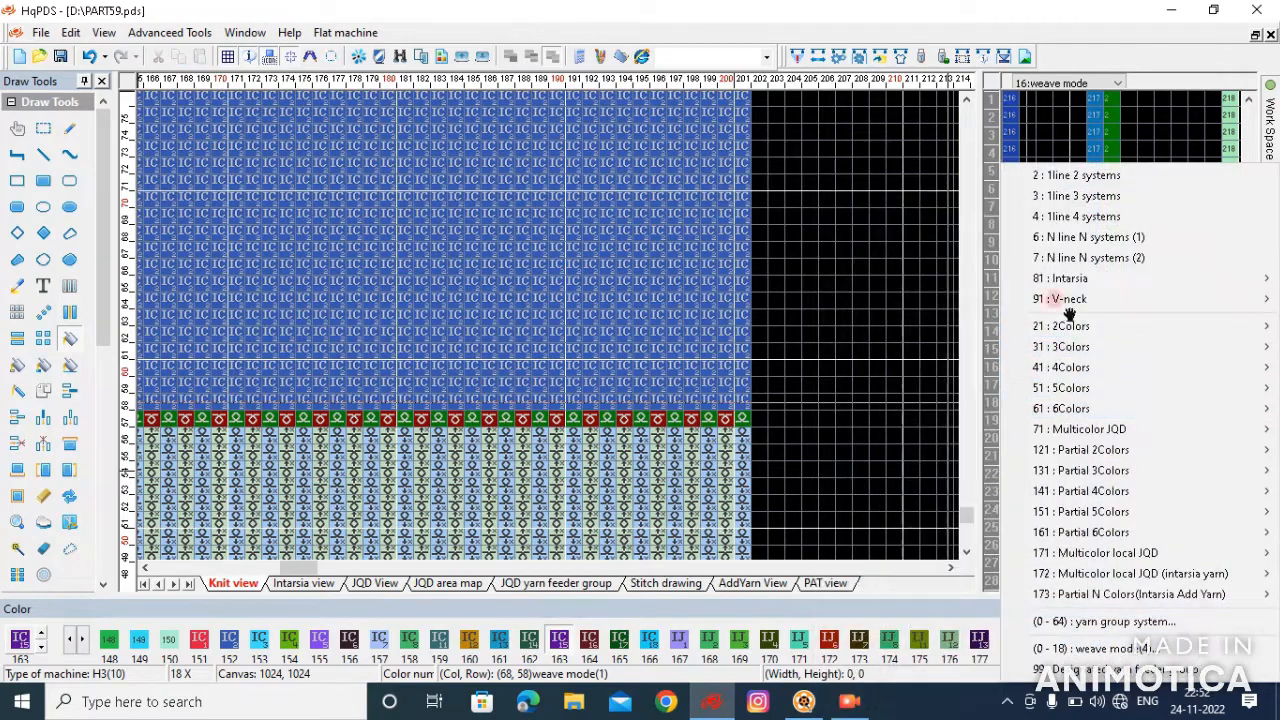
mouse_move(1092, 558)
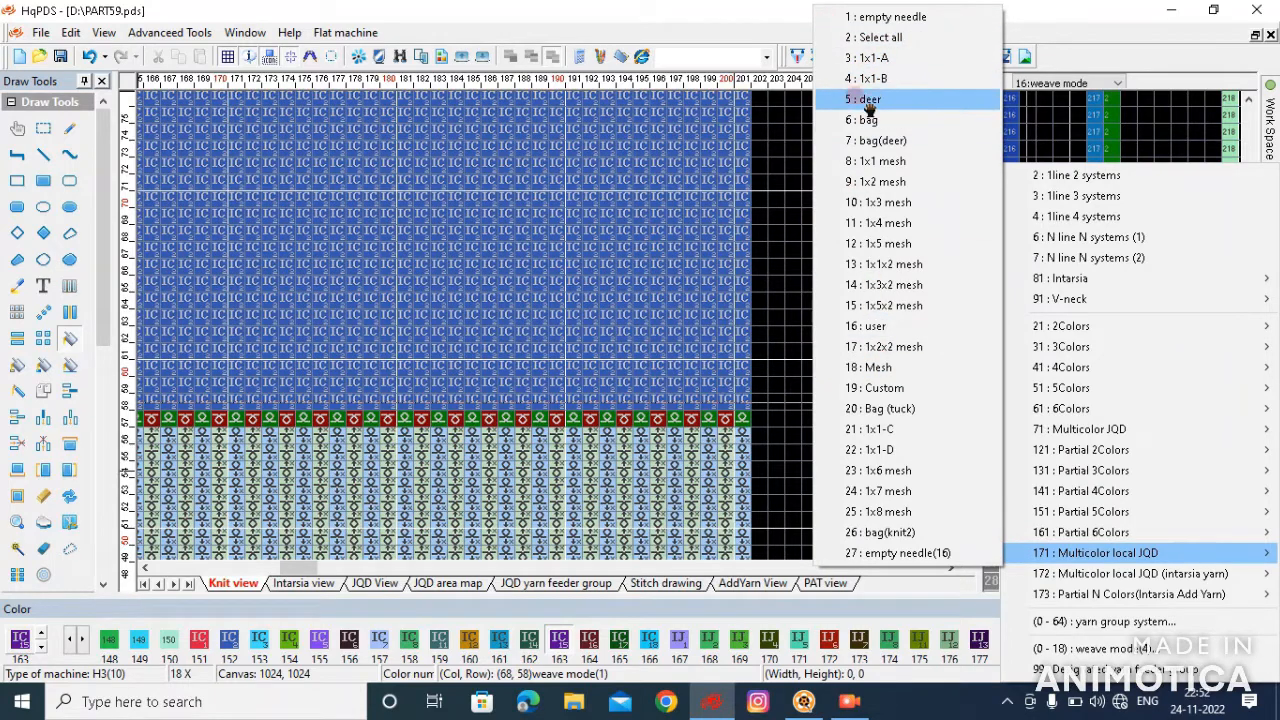
left_click(877, 429)
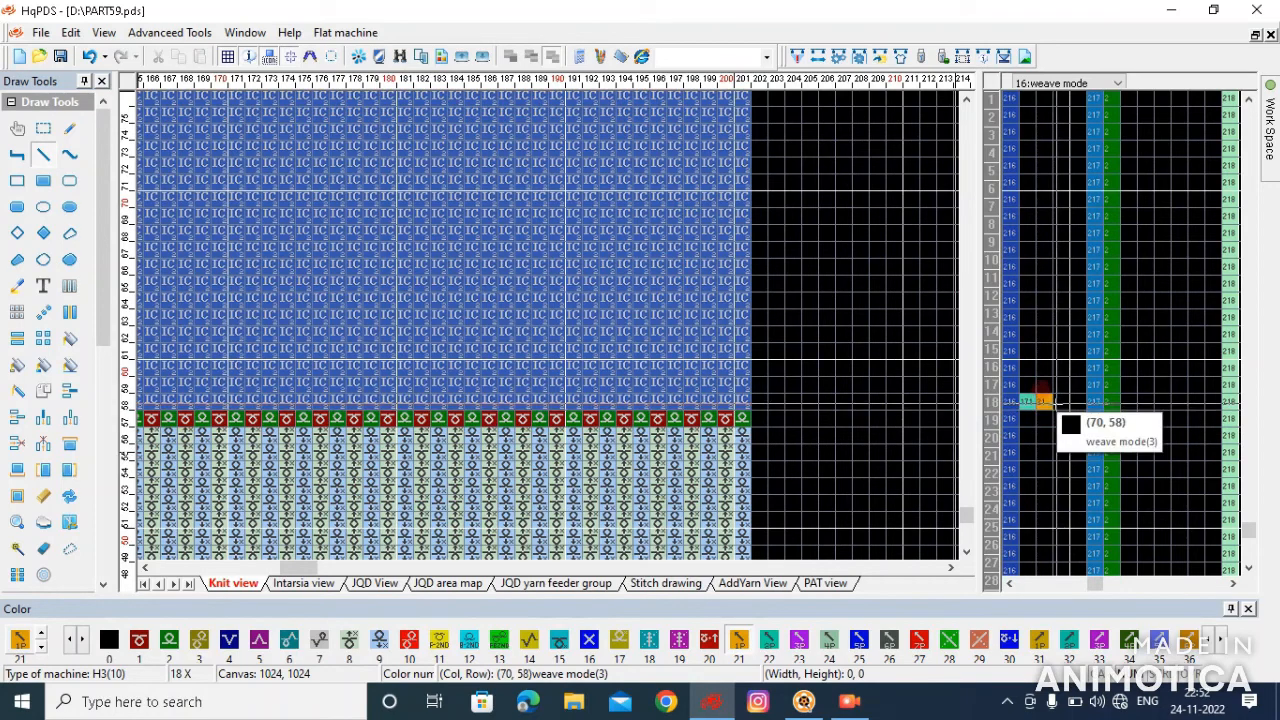
Repeat weave mode codes 171 and 21 from row 58 up to the body's last row, 456.
left_click_drag(1043, 400, 1062, 402)
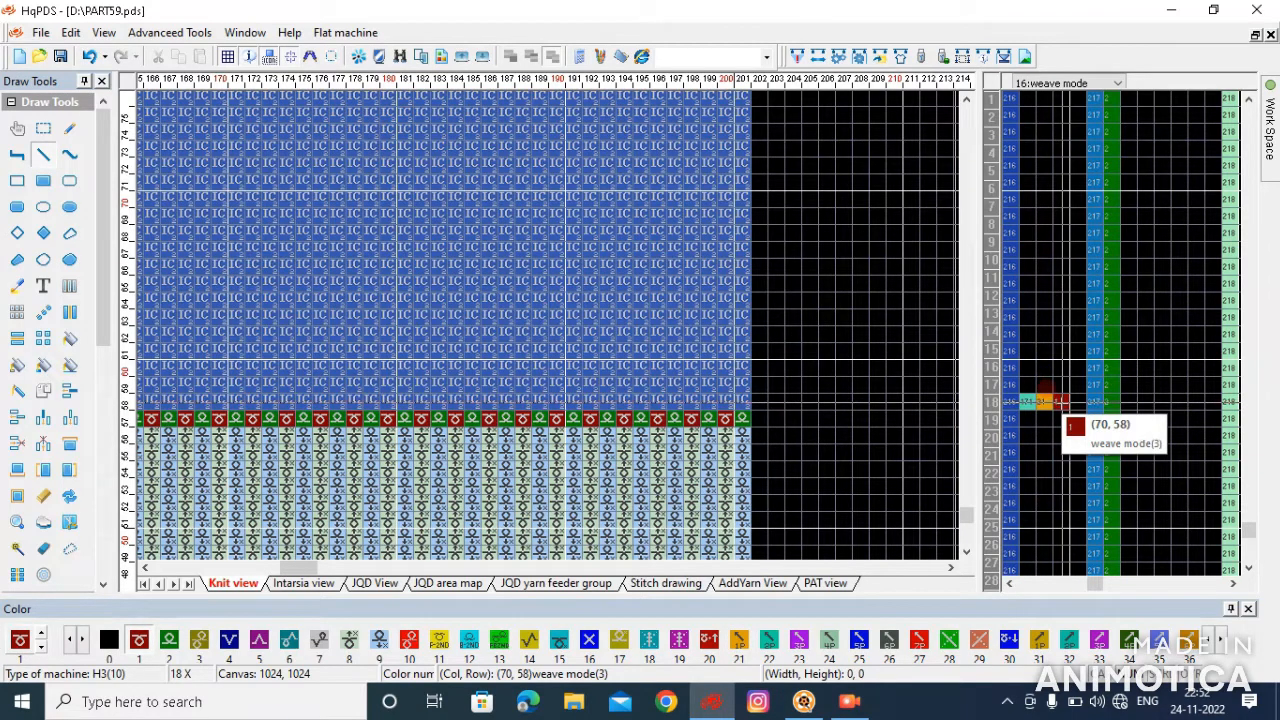
key("c")
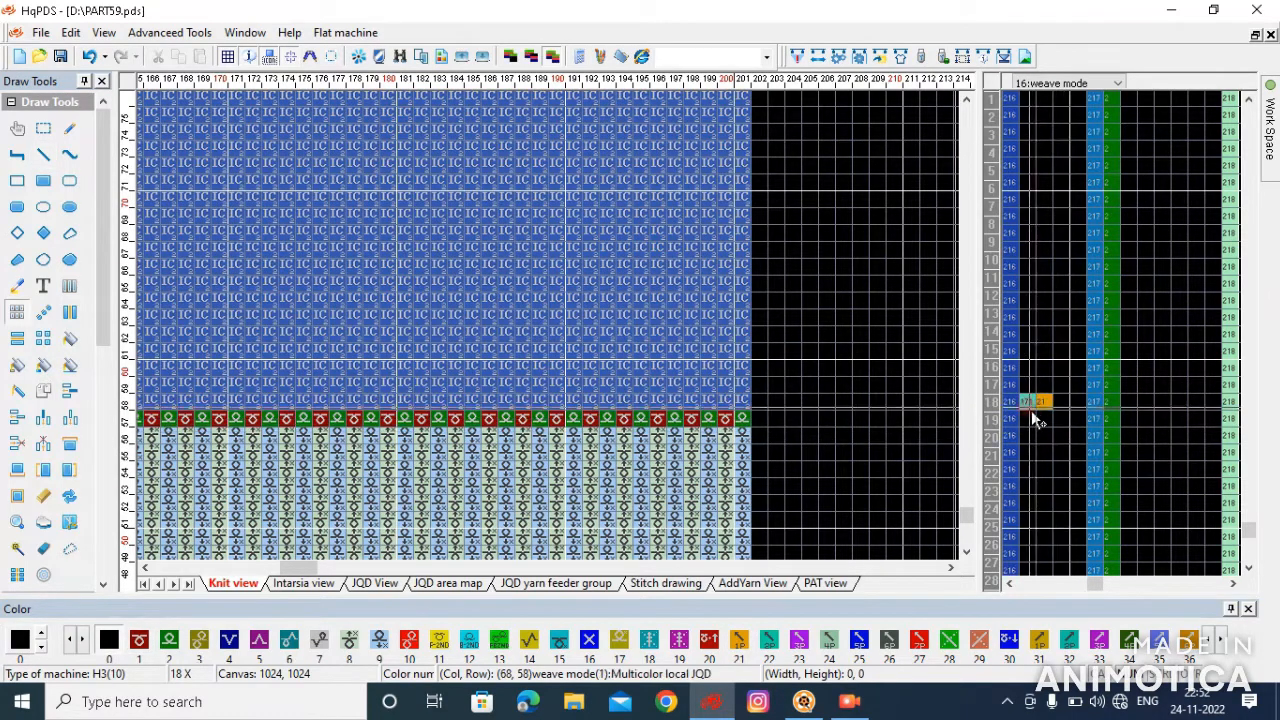
left_click_drag(1040, 362, 966, 352)
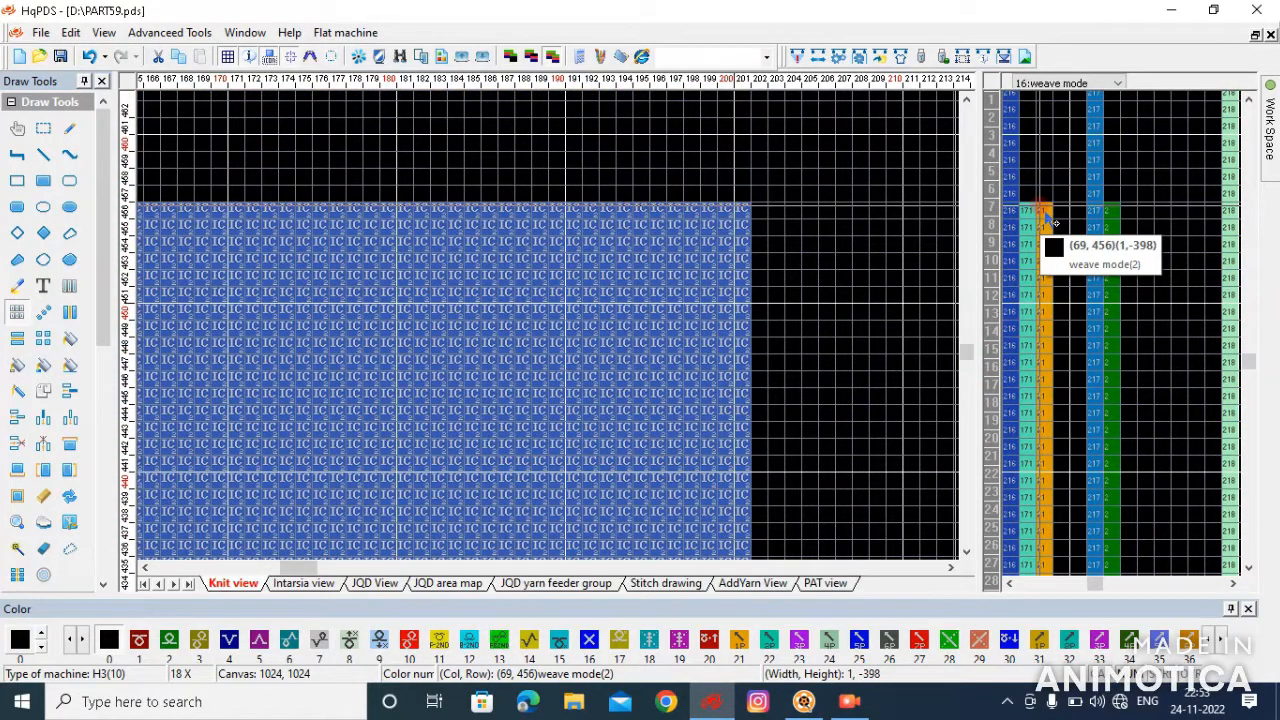
Check the weave mode and user define codes where the rib meets the body.
left_click_drag(967, 354, 963, 555)
scroll(560, 337, "down", 5)
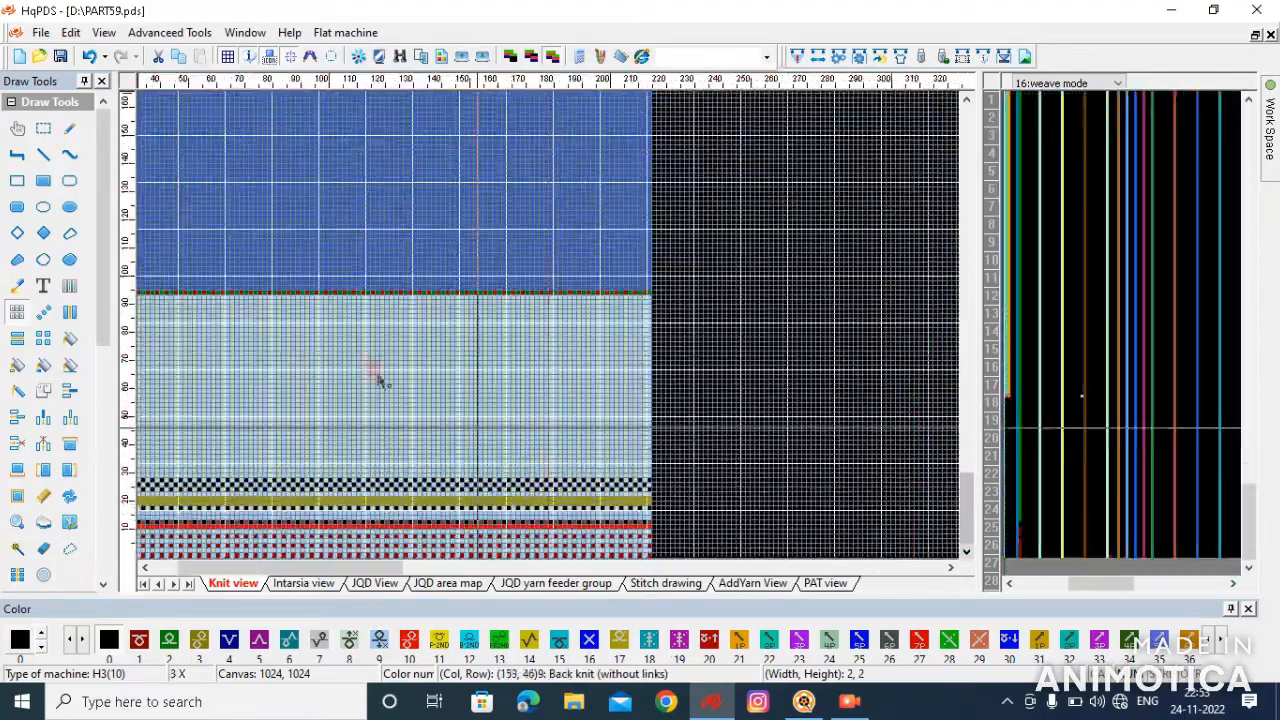
scroll(223, 409, "down", 1)
scroll(306, 337, "up", 1)
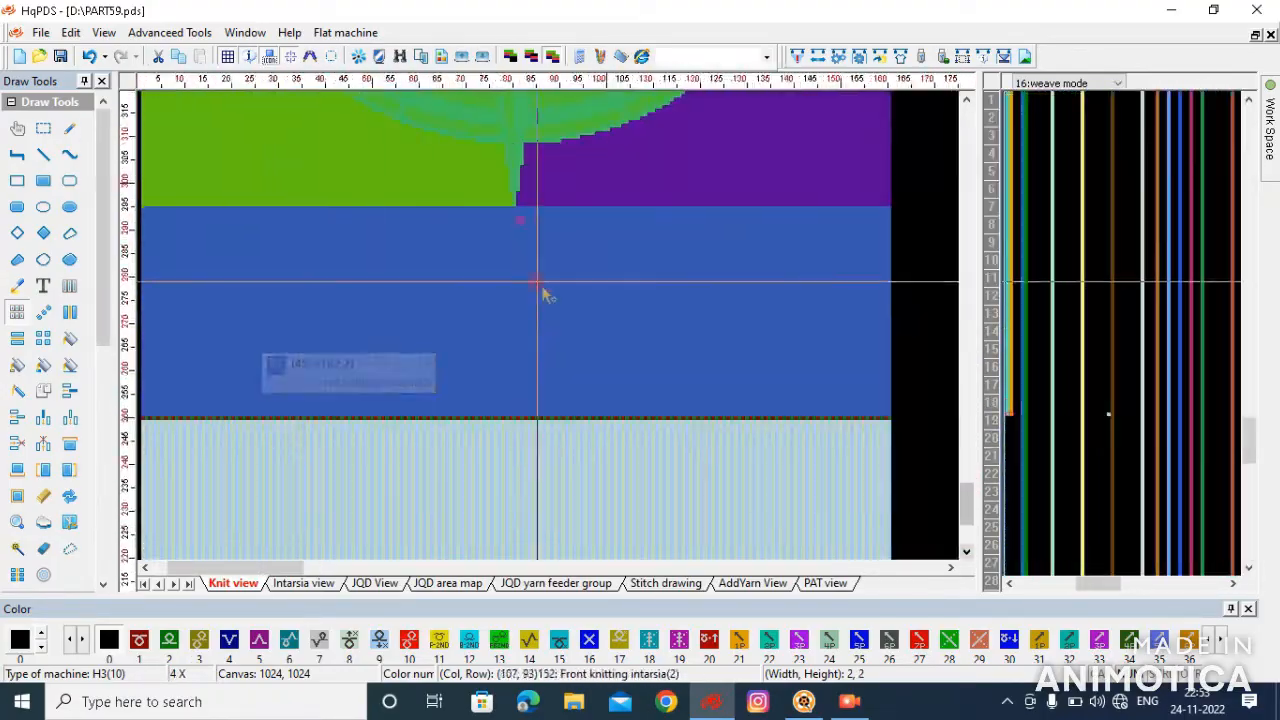
scroll(928, 515, "up", 1)
scroll(552, 334, "up", 4)
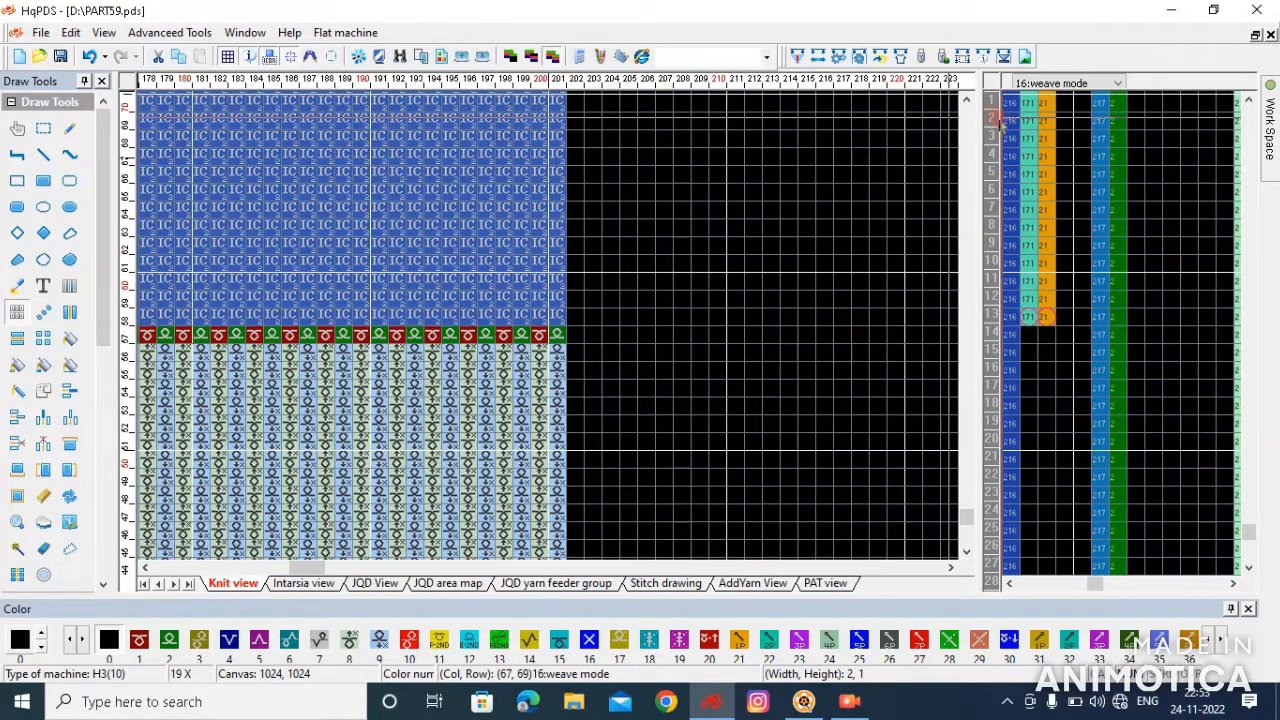
left_click(993, 118)
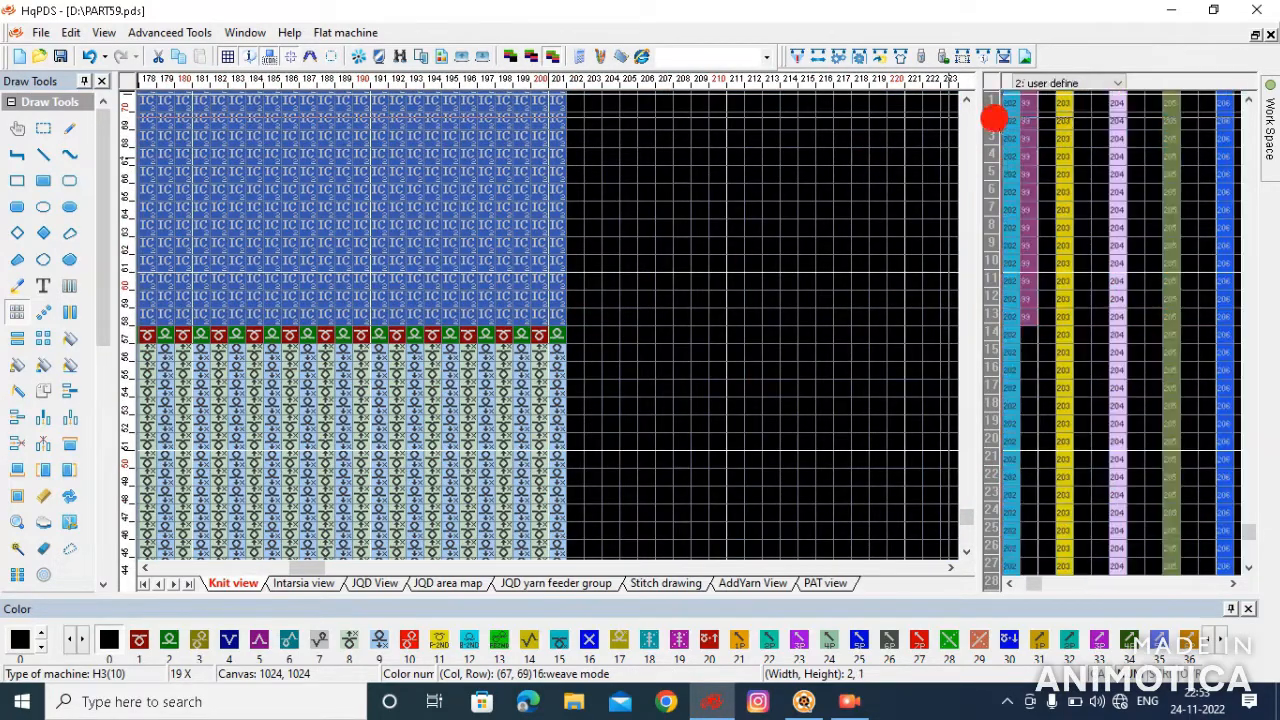
mouse_move(1036, 330)
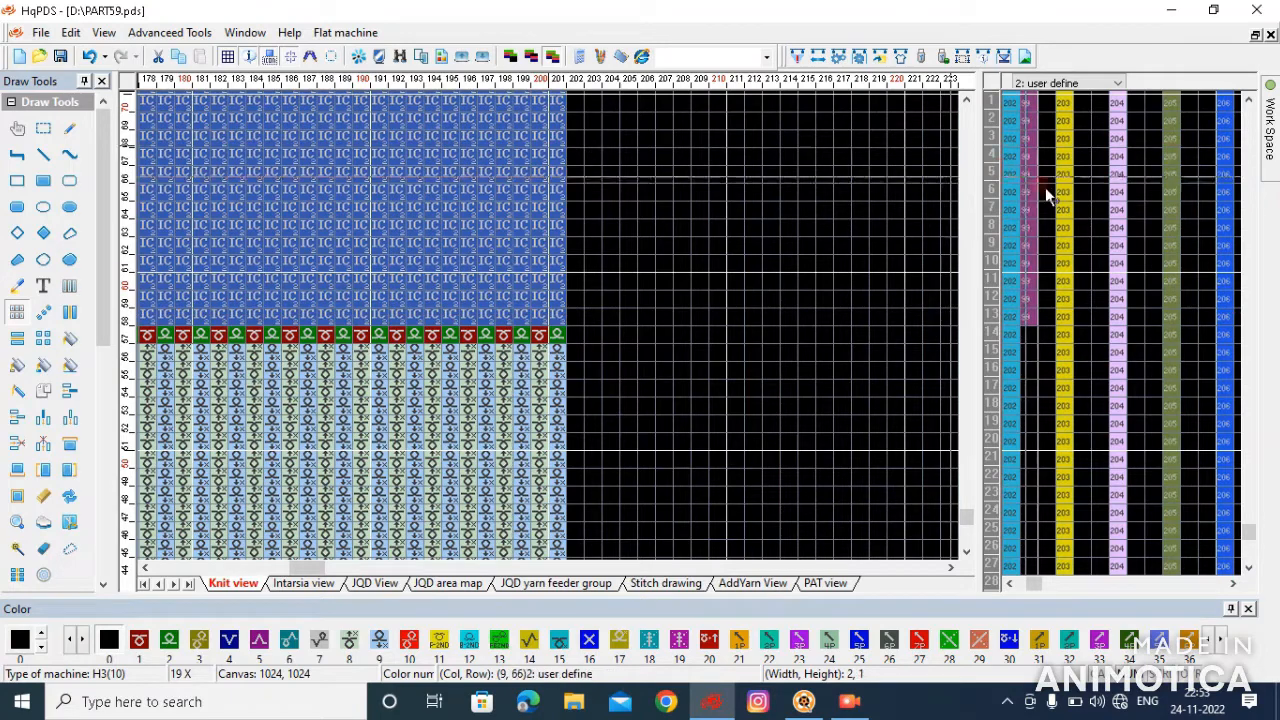
left_click(991, 367)
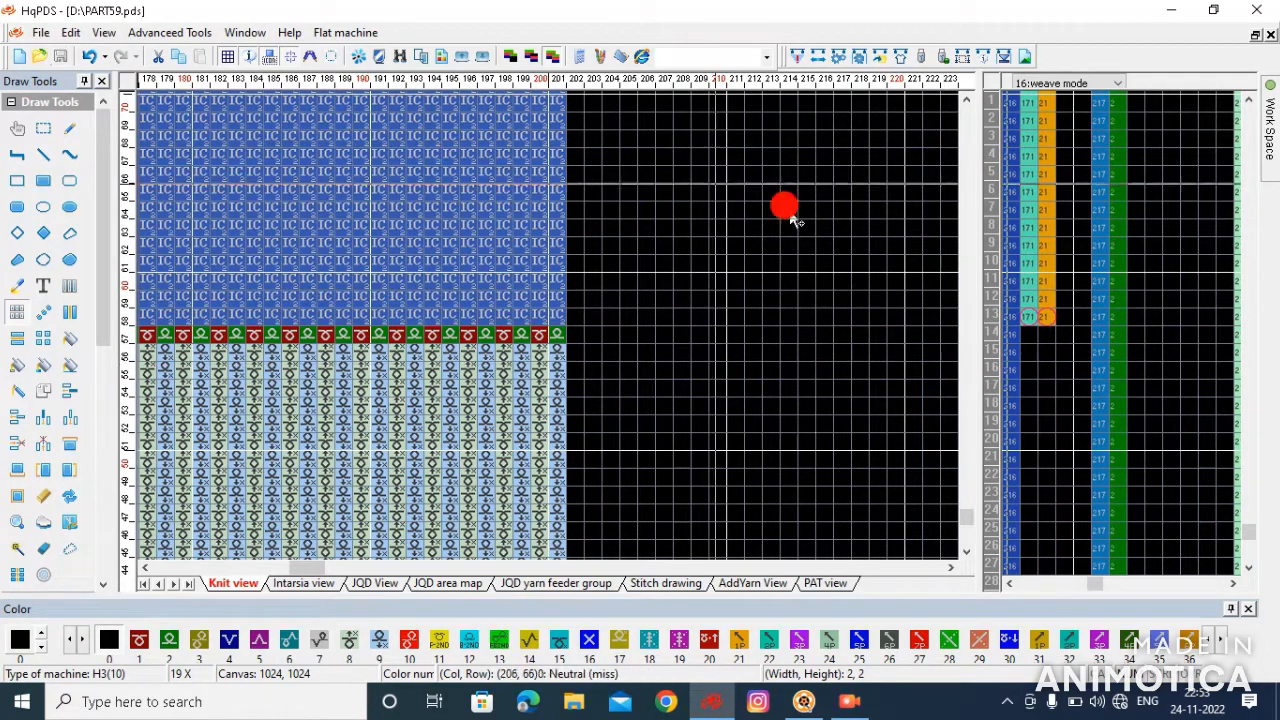
Fill the yarn1 column with code 6 along the rib, from row 14 to row 57.
left_click_drag(1252, 535, 1249, 555)
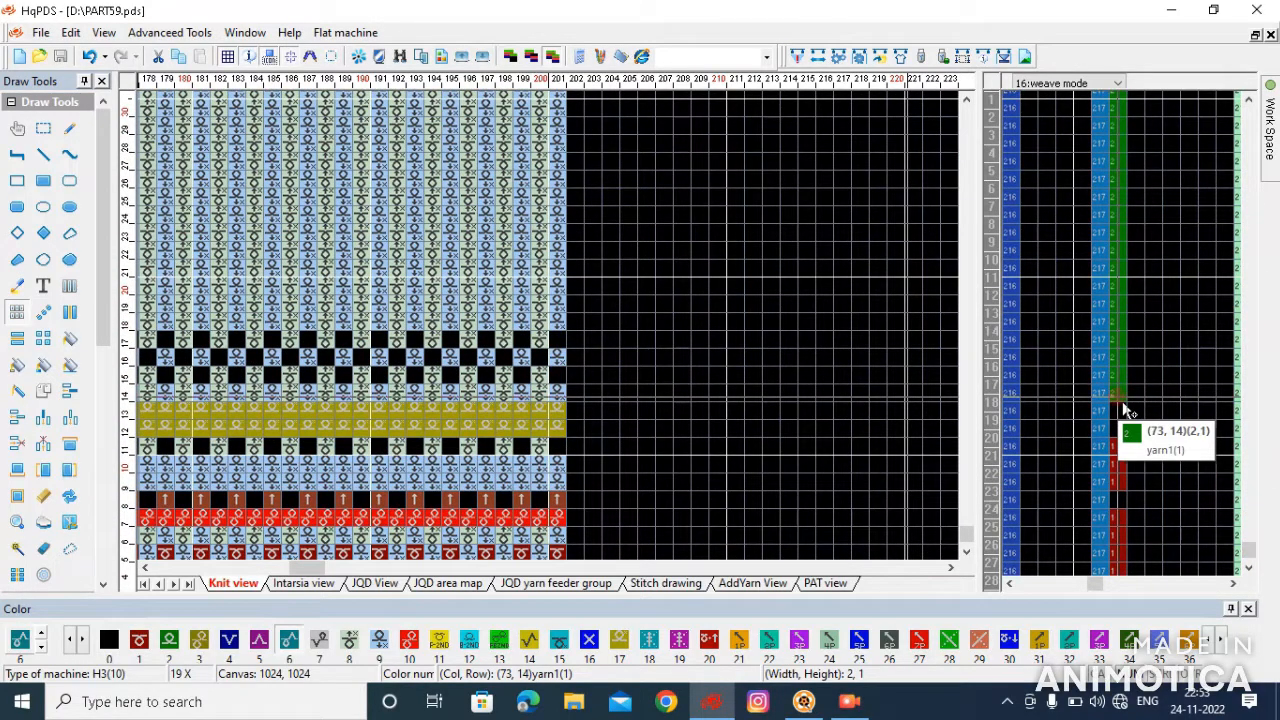
left_click_drag(1118, 393, 1140, 299)
scroll(550, 328, "down", 2)
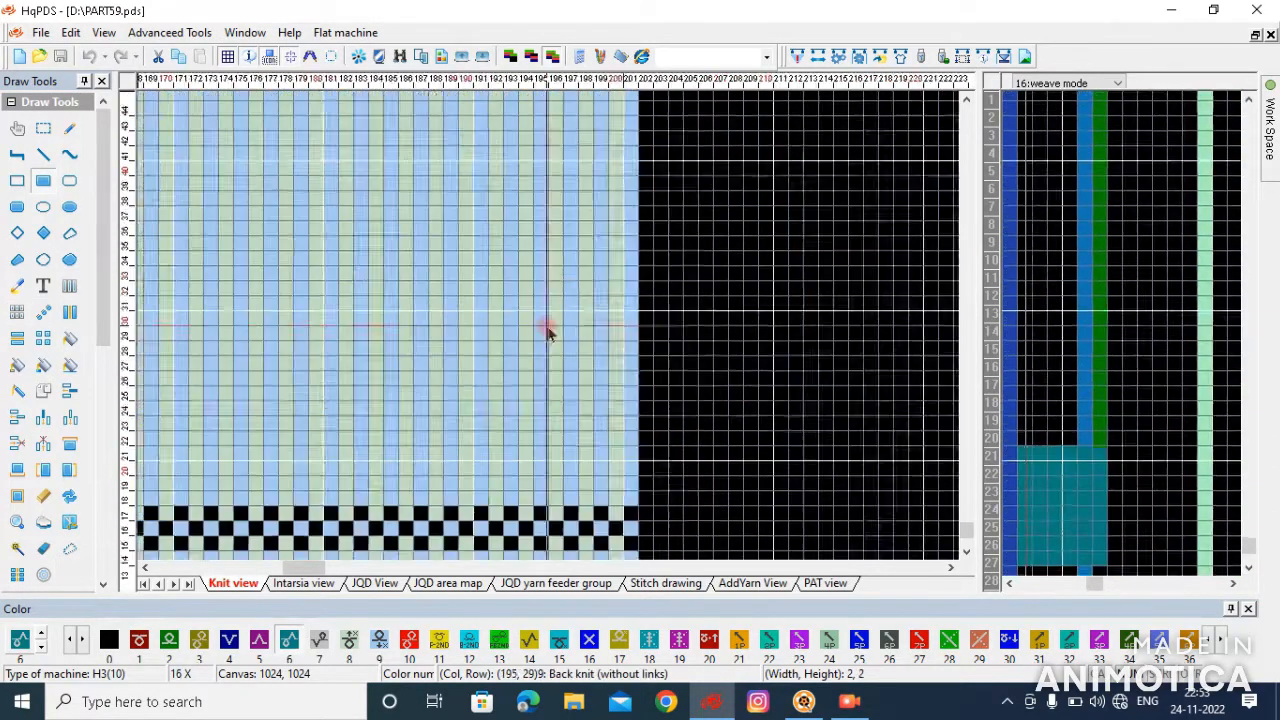
scroll(549, 328, "up", 2)
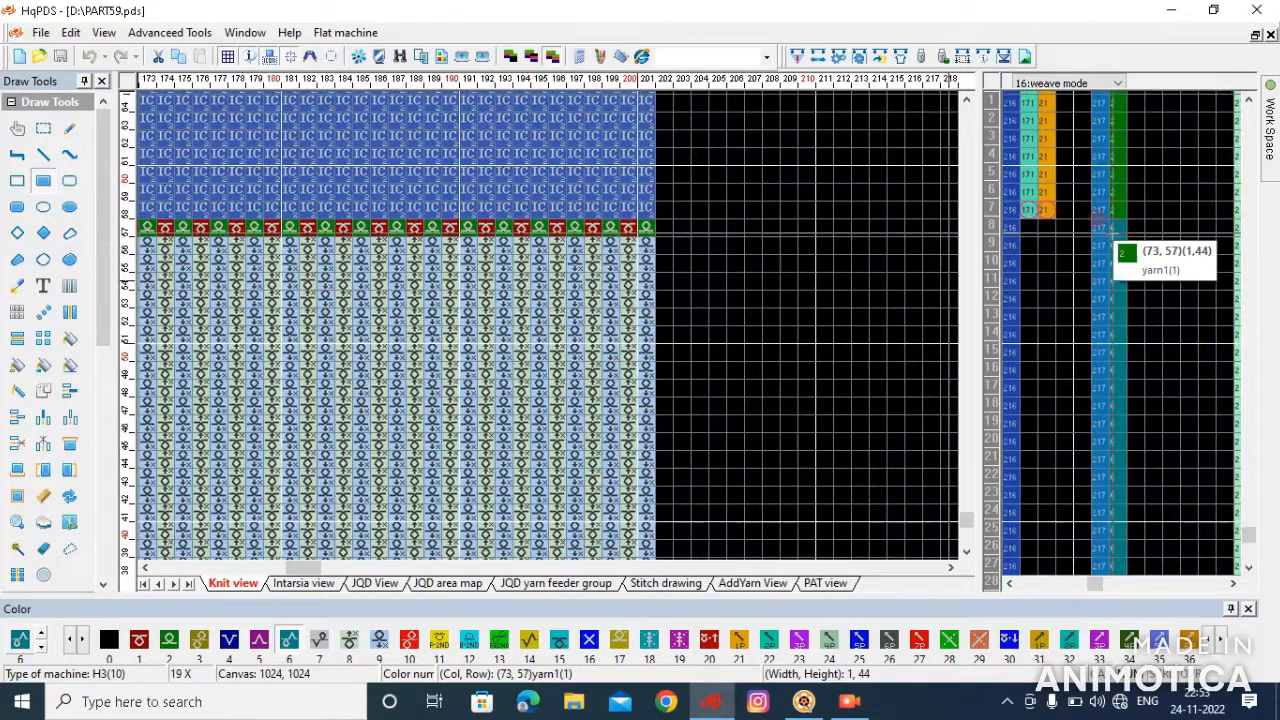
left_click(1097, 214)
Run Auto (1) in the yarn feeder group settings and accept the assignment.
scroll(535, 315, "down", 8)
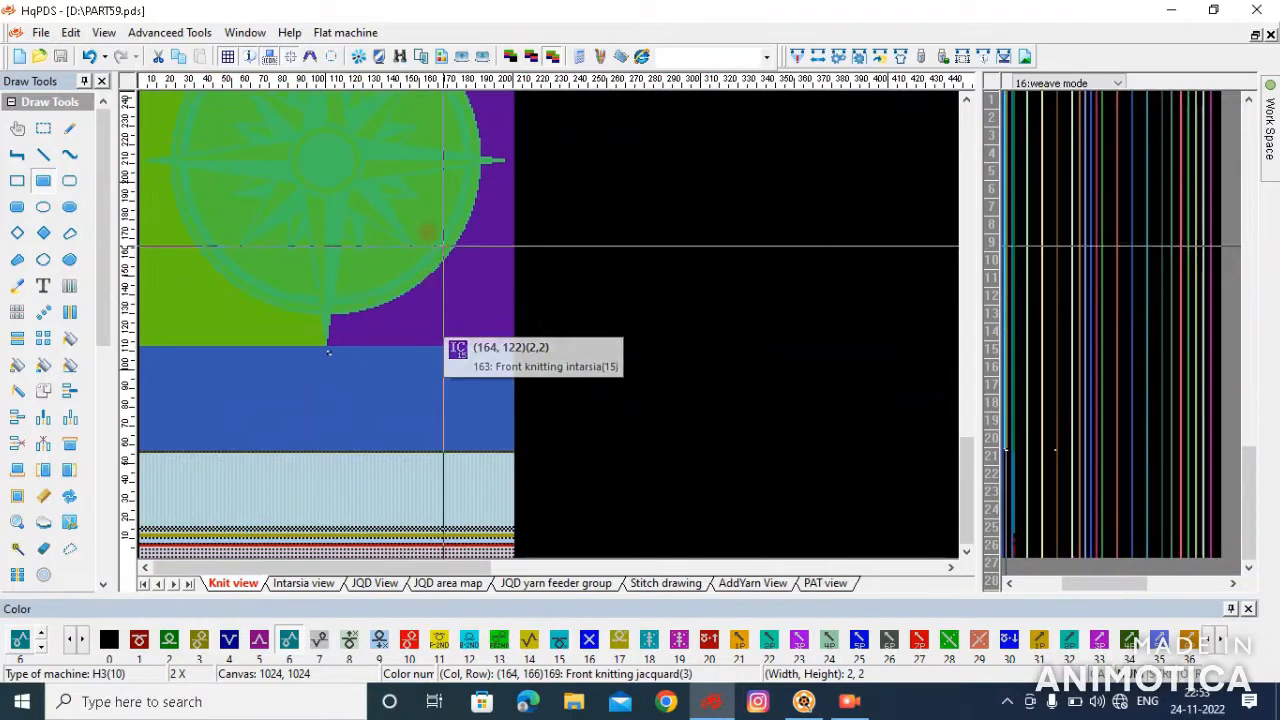
scroll(443, 343, "down", 2)
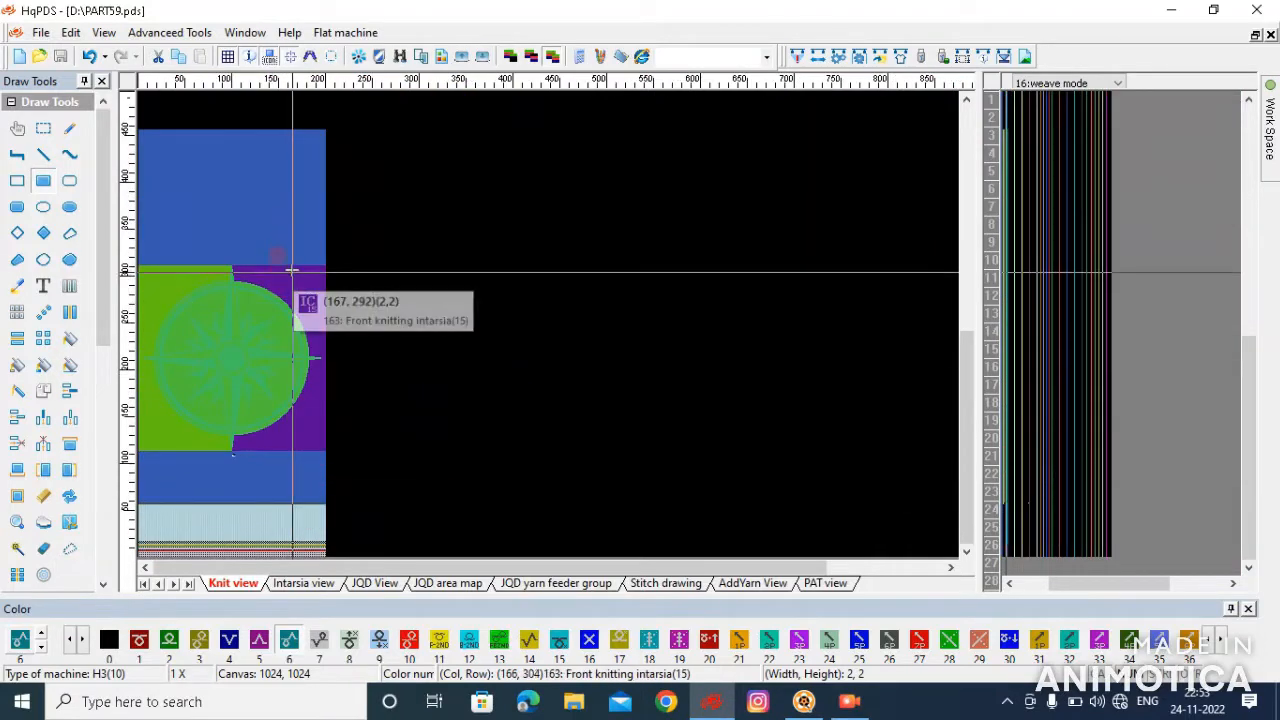
scroll(492, 326, "up", 1)
scroll(492, 326, "up", 1)
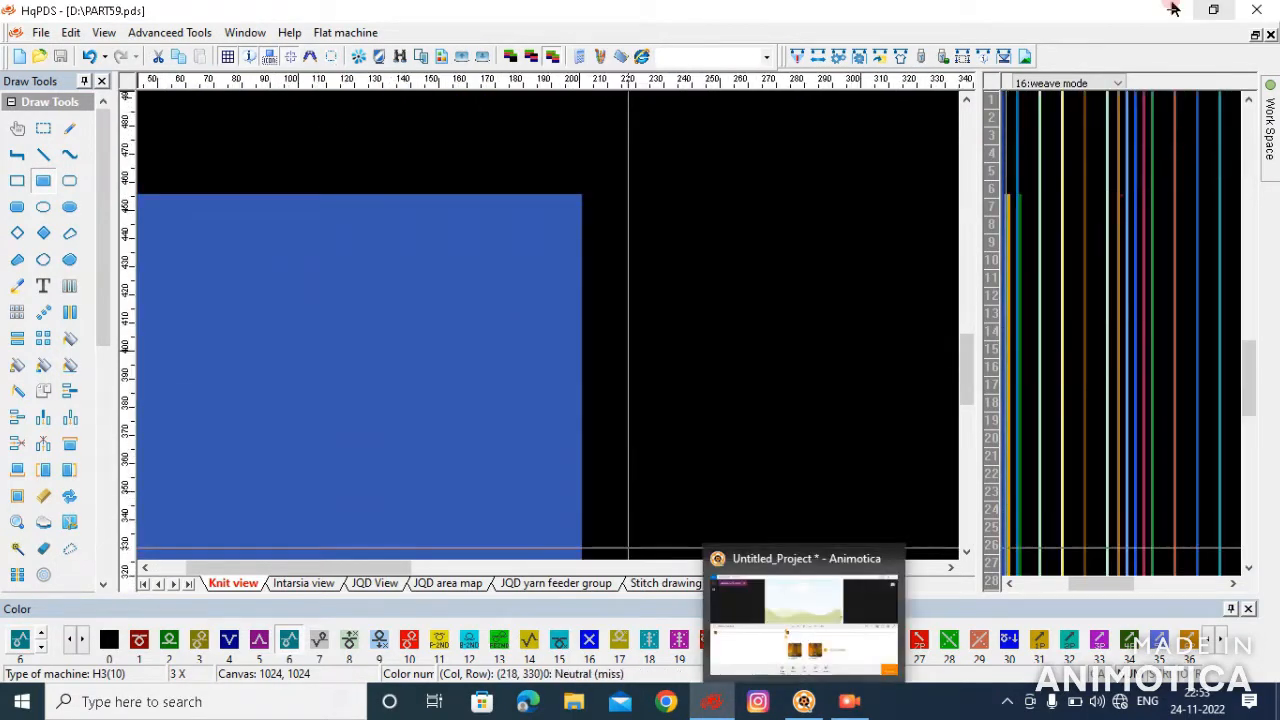
left_click(834, 56)
left_click(612, 606)
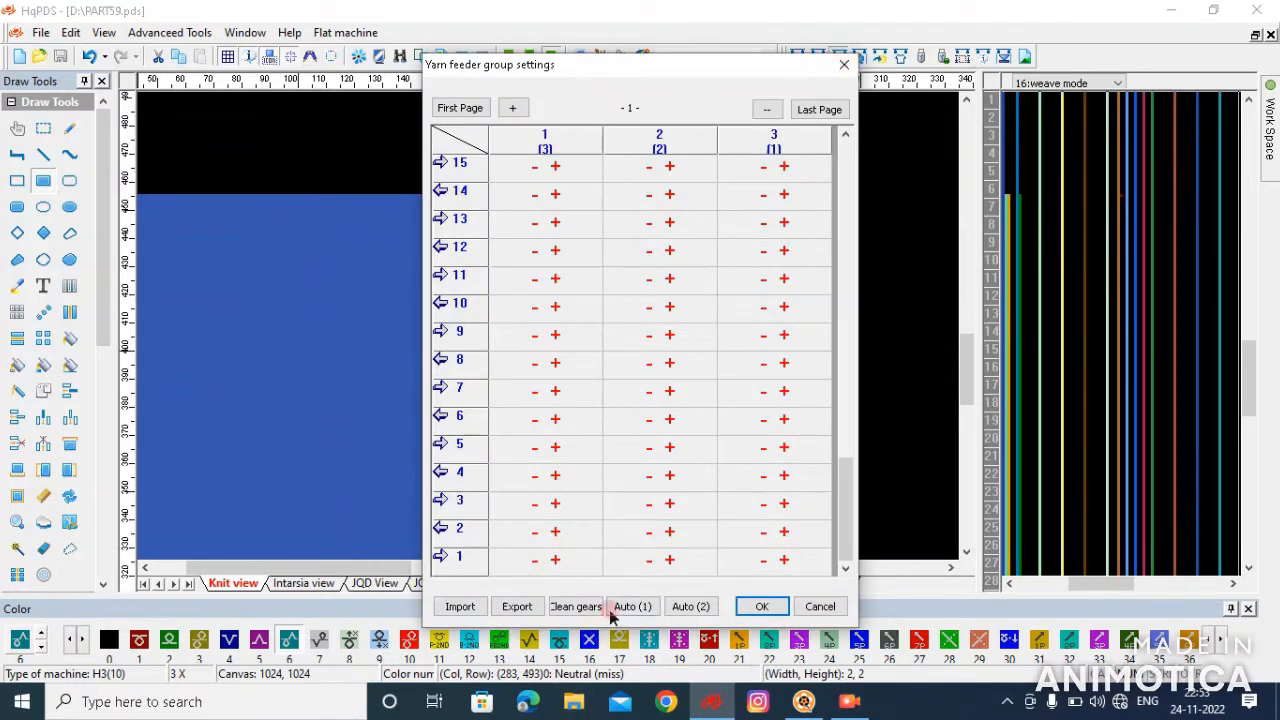
left_click(756, 610)
Choose Transfer for Jacquard->Single in the jacquard compilation options and apply it.
scroll(300, 420, "down", 2)
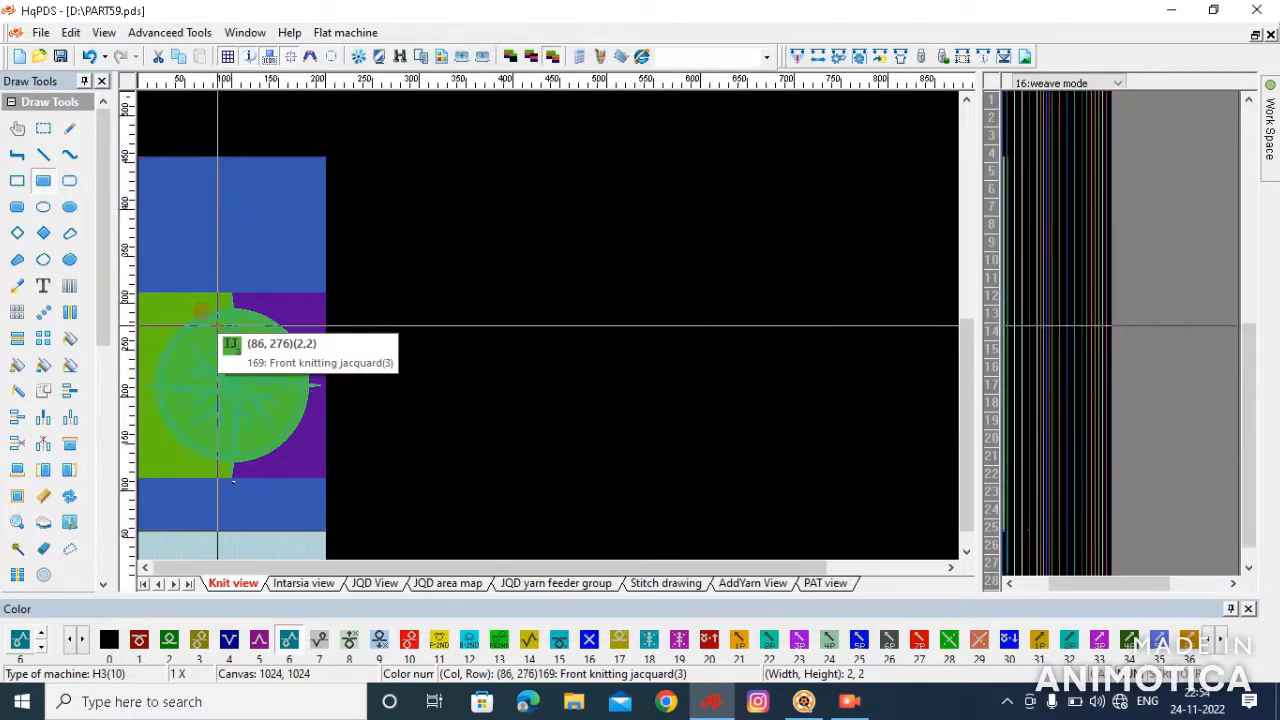
left_click(797, 56)
left_click(456, 153)
left_click(450, 128)
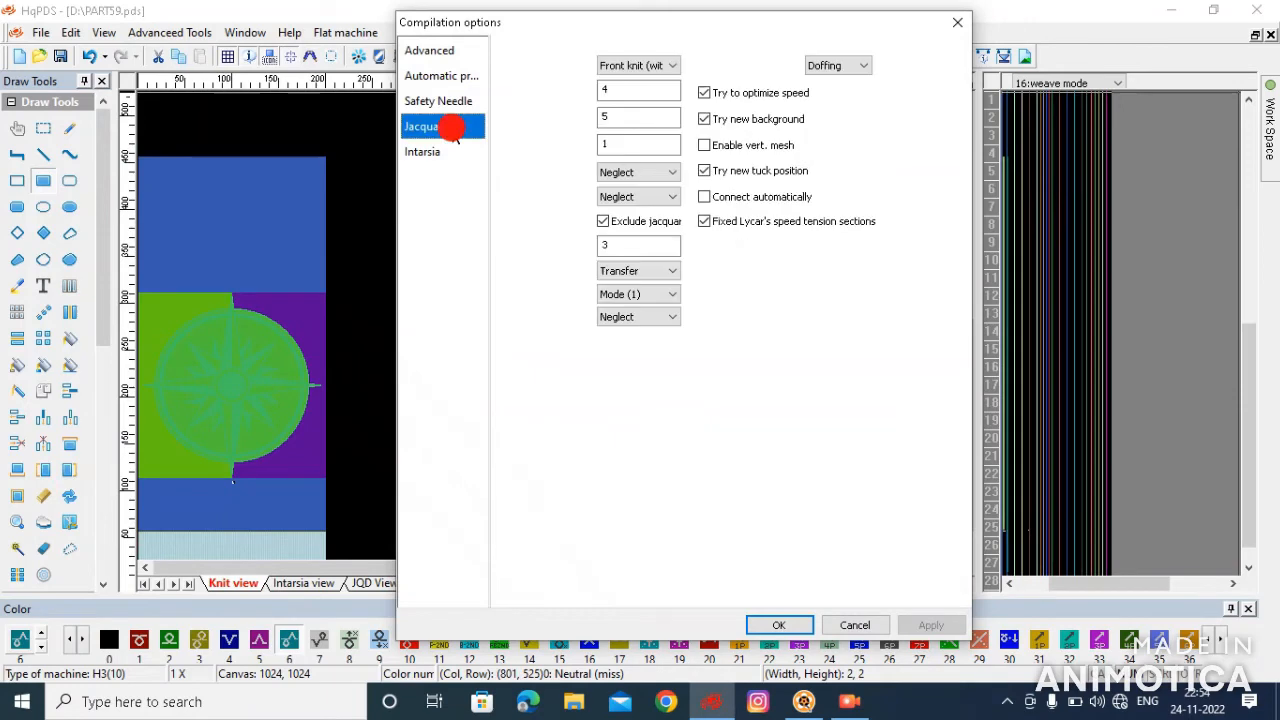
left_click(637, 270)
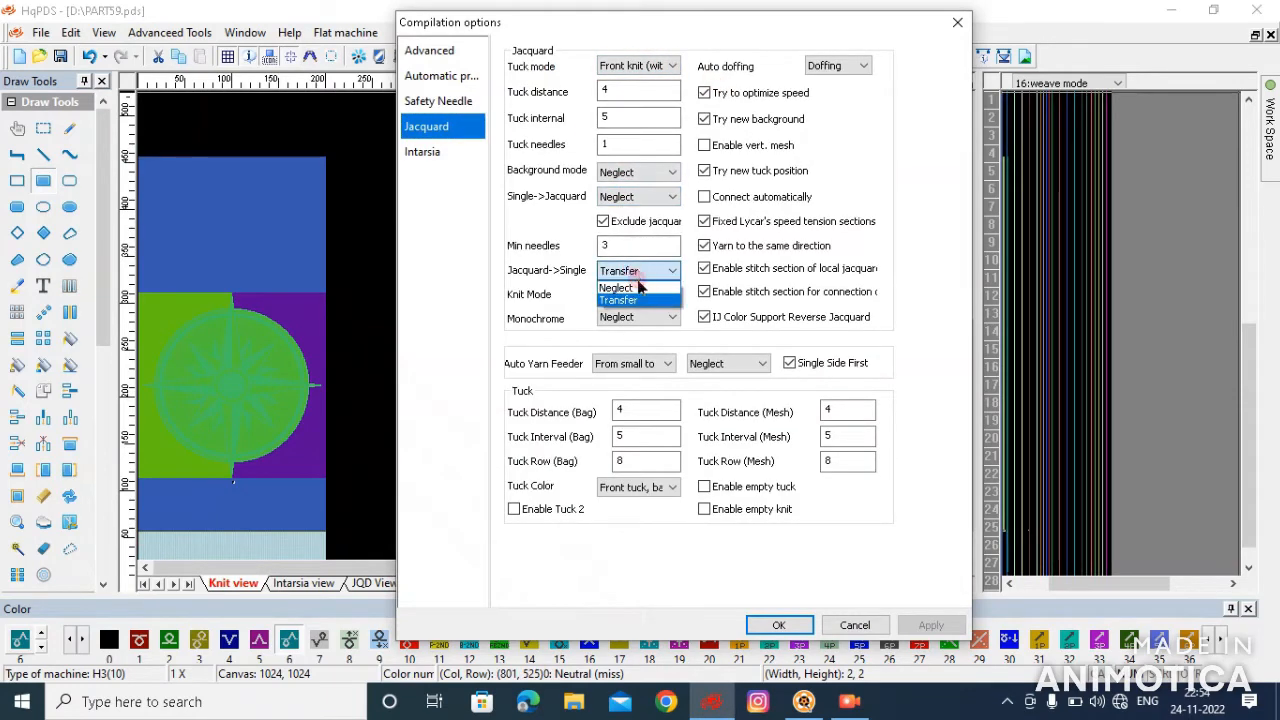
left_click(617, 287)
left_click(643, 271)
left_click(660, 299)
left_click(932, 624)
Compile the pattern with the chosen compilation options.
left_click(799, 630)
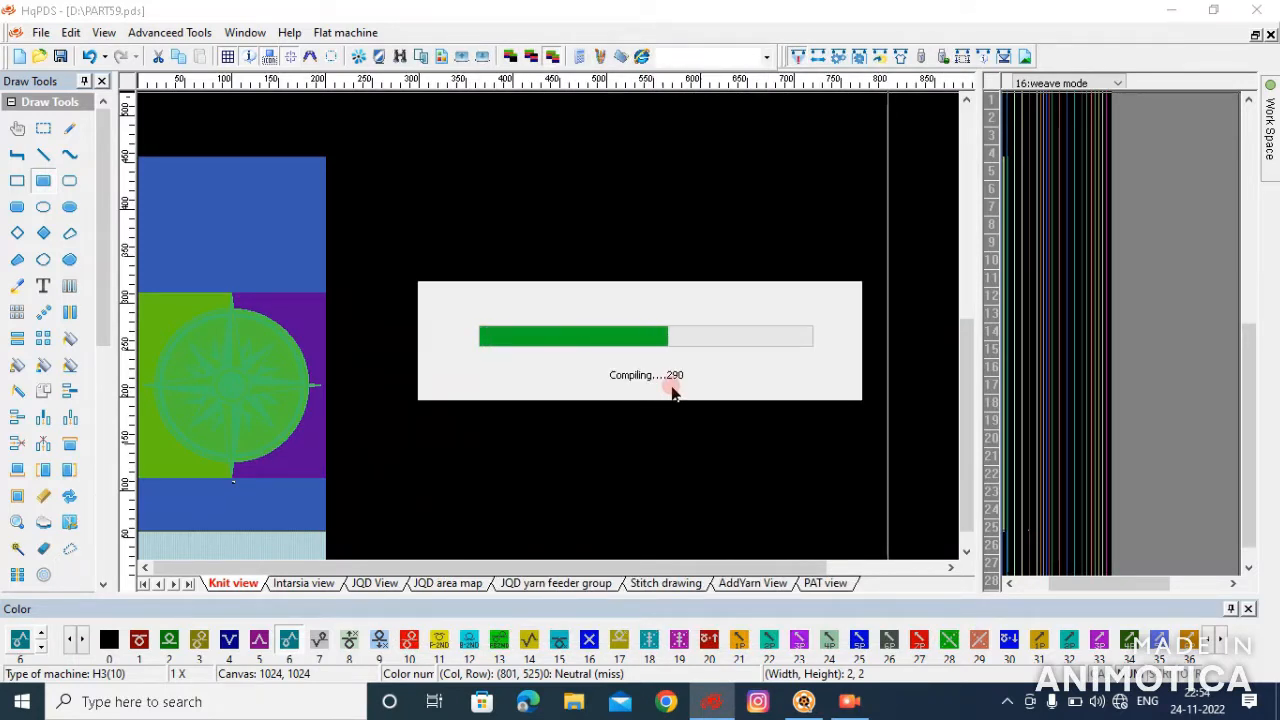
left_click(755, 388)
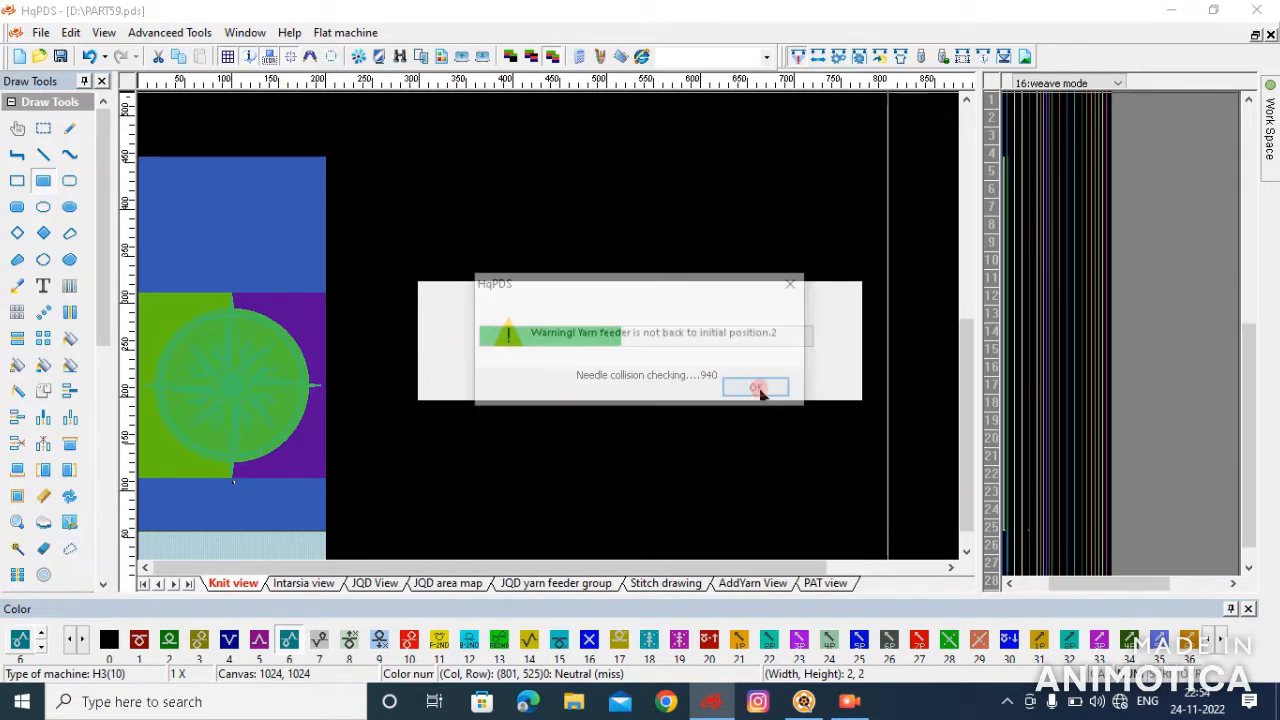
left_click(727, 438)
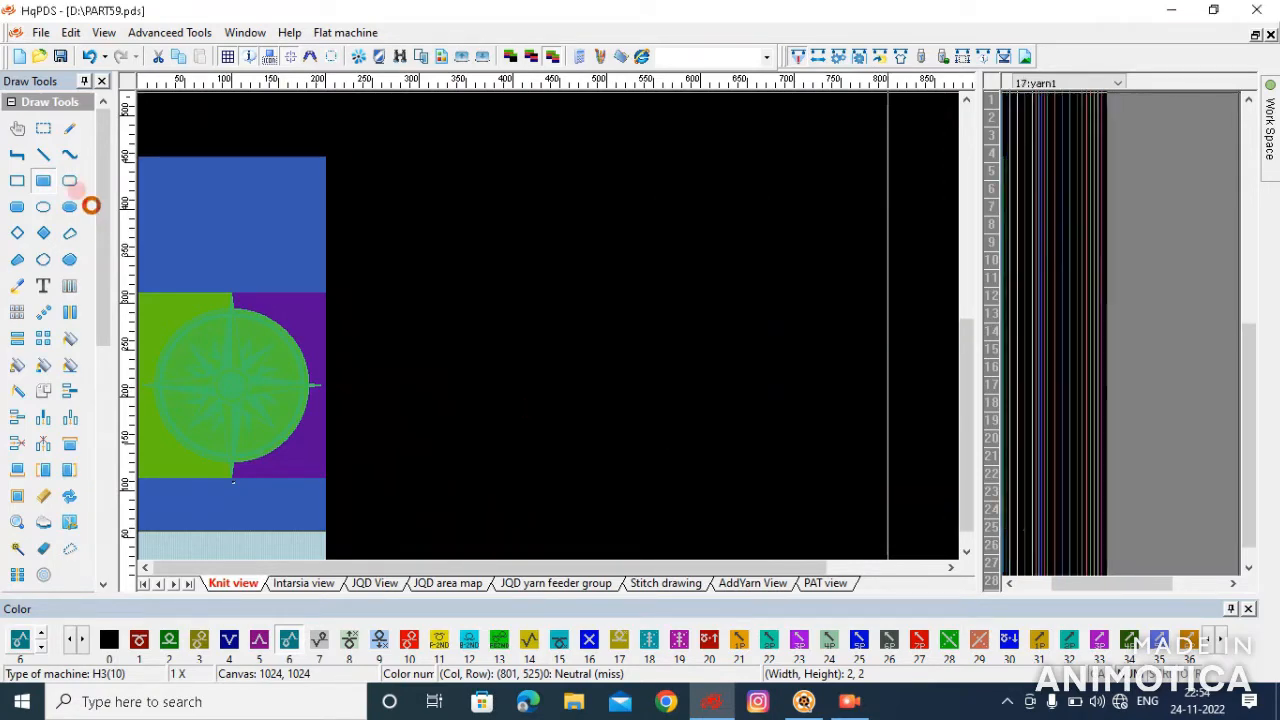
Delete one row at the upper end of the body and recompile the pattern.
left_click(432, 307)
left_click(447, 320)
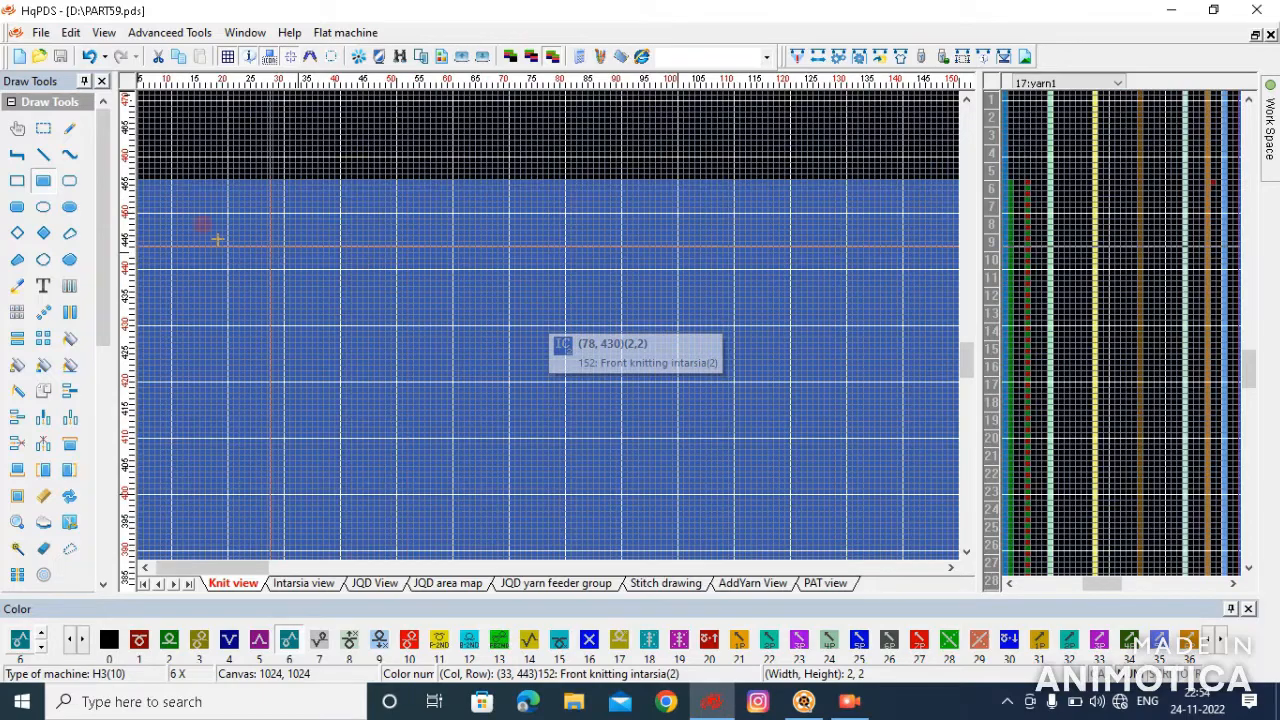
left_click(41, 32)
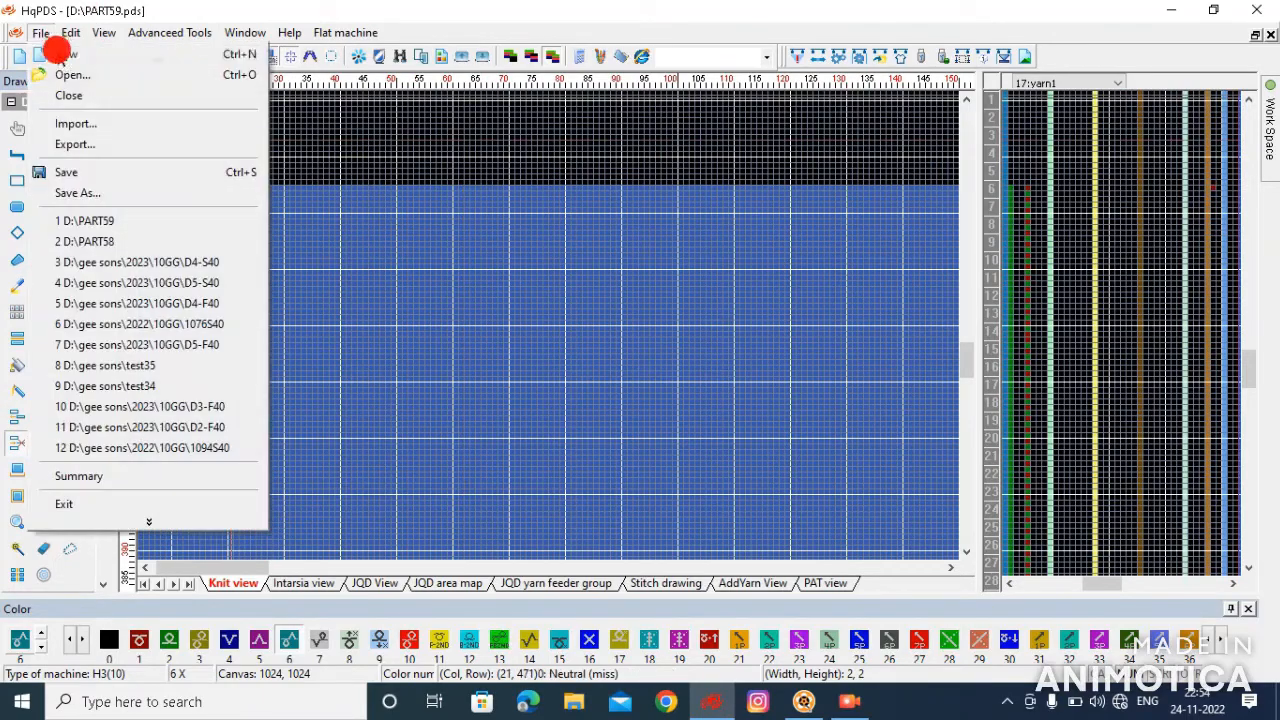
left_click(58, 62)
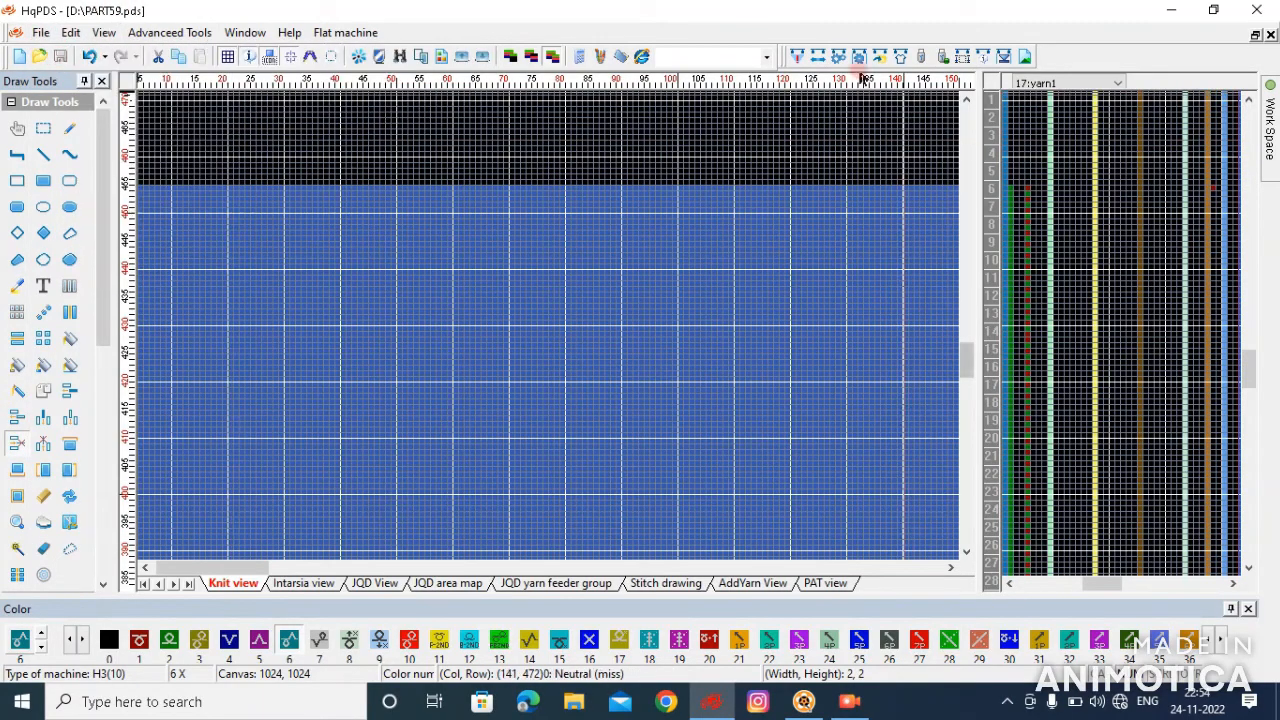
left_click(799, 54)
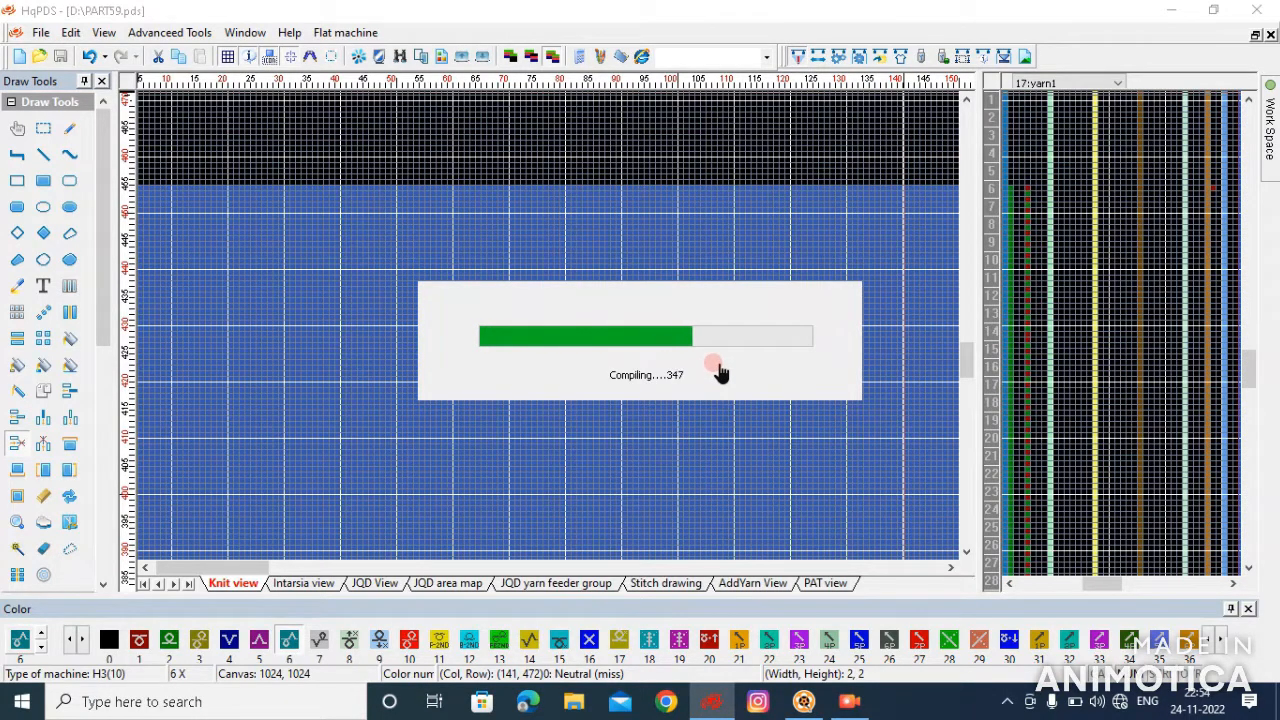
left_click(710, 440)
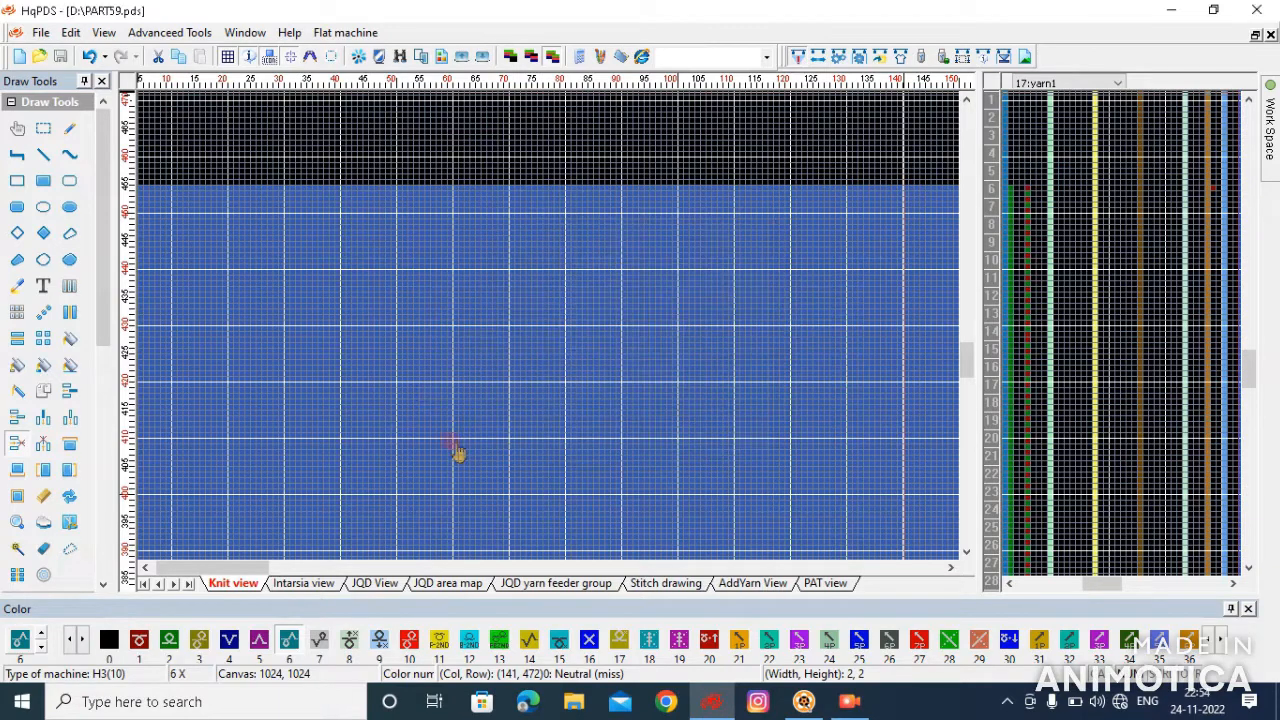
Select an area about 114 by 236 stitches over the compass and expand it into its compiled knitting rows.
scroll(393, 326, "down", 5)
scroll(300, 329, "down", 3)
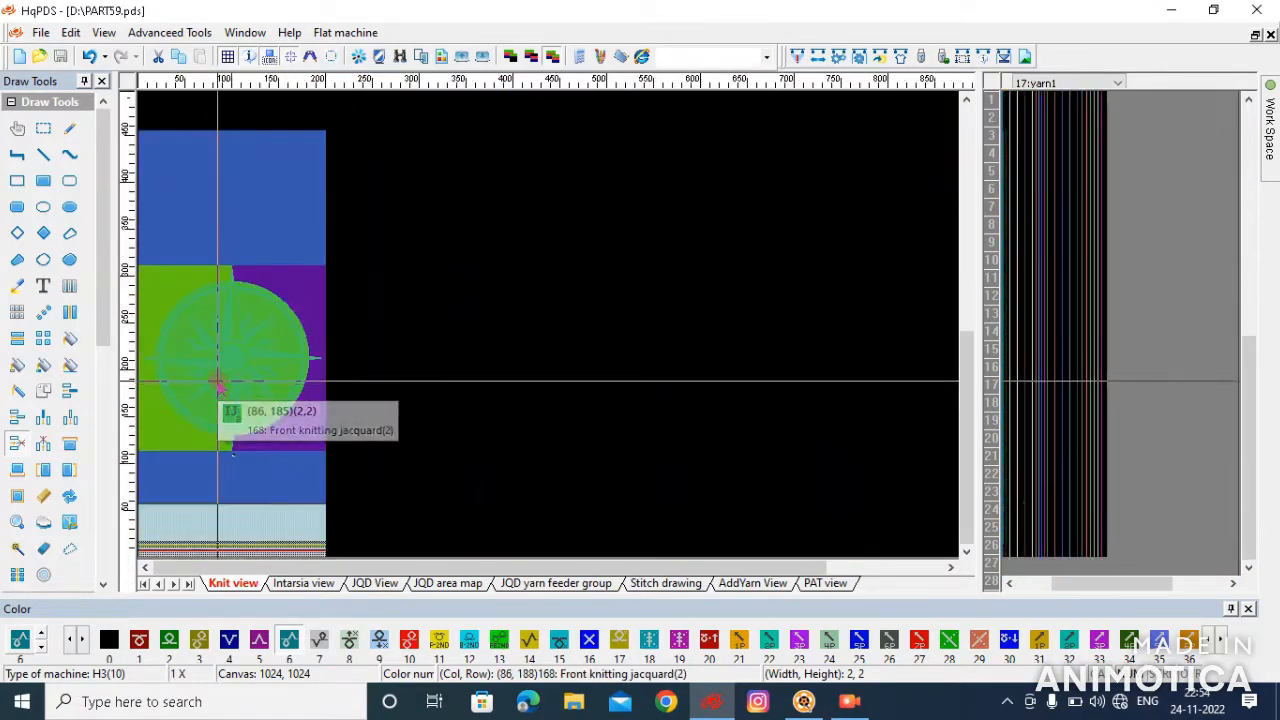
left_click_drag(213, 338, 263, 245)
scroll(26, 562, "down", 9)
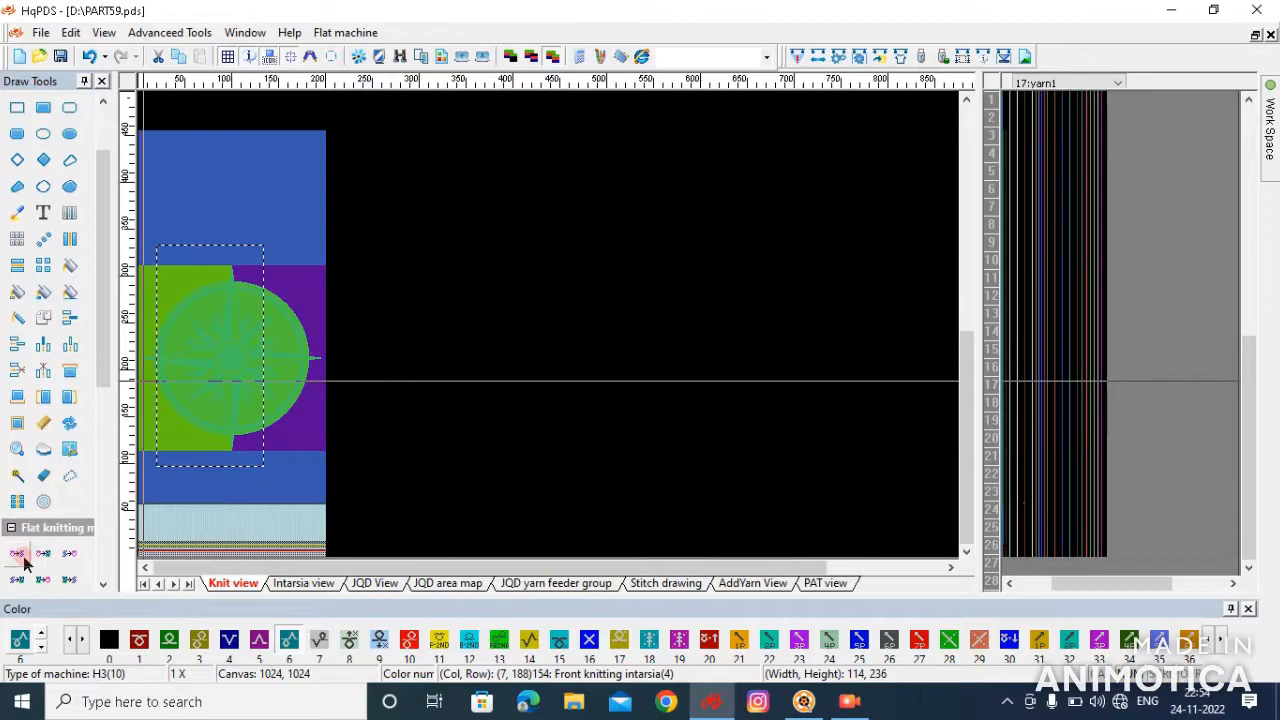
scroll(28, 568, "down", 3)
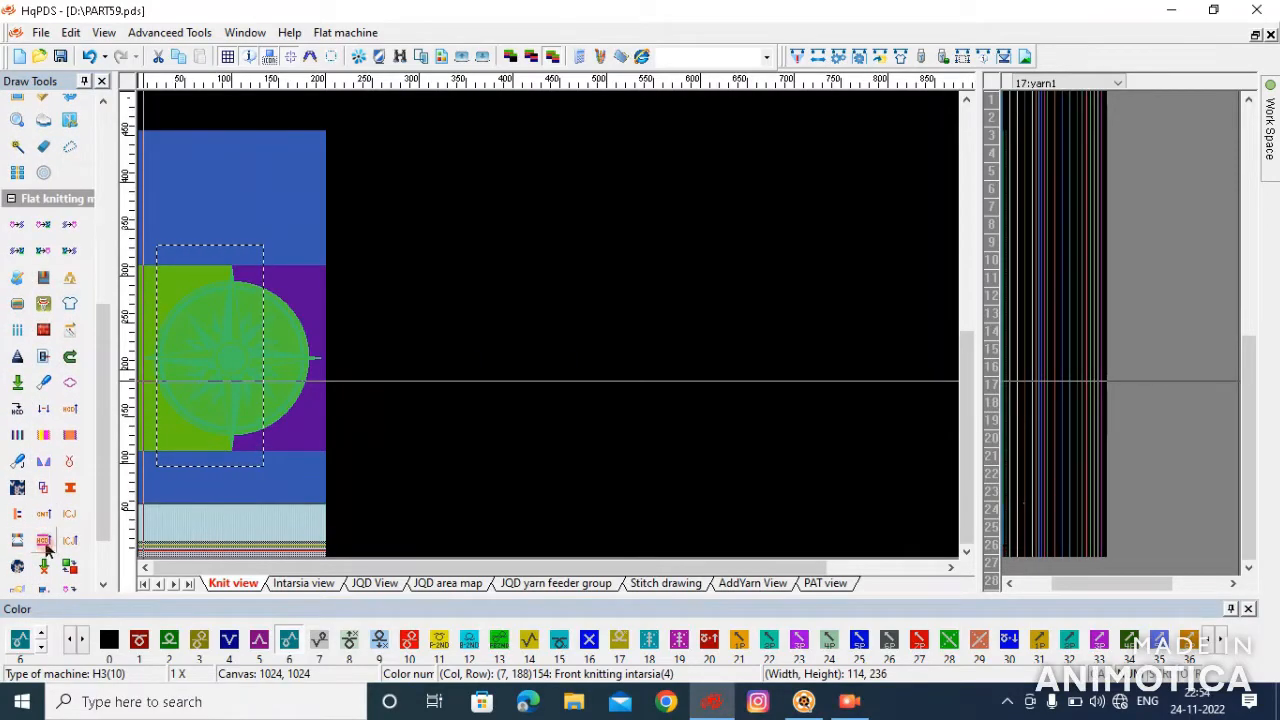
left_click(44, 543)
scroll(445, 326, "up", 8)
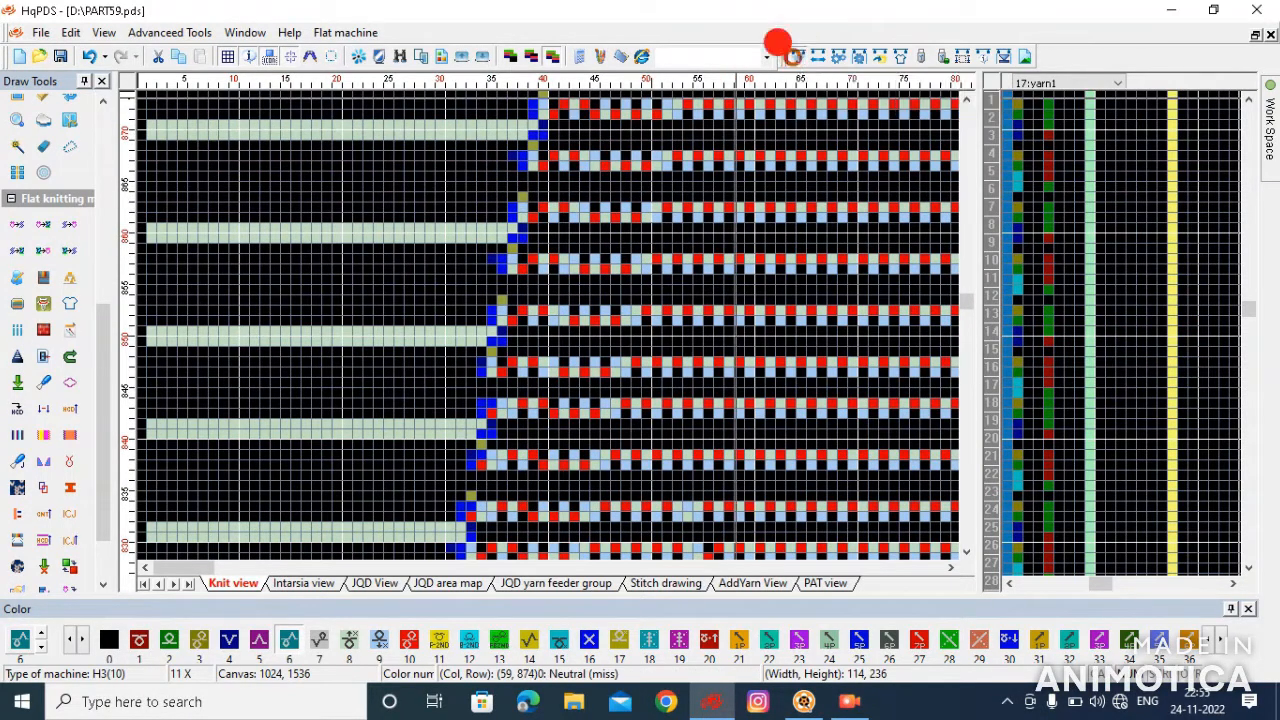
Review the Jacquard compilation options without changing them, and undo the expansion of the compass area.
left_click(792, 56)
left_click_drag(538, 28, 850, 56)
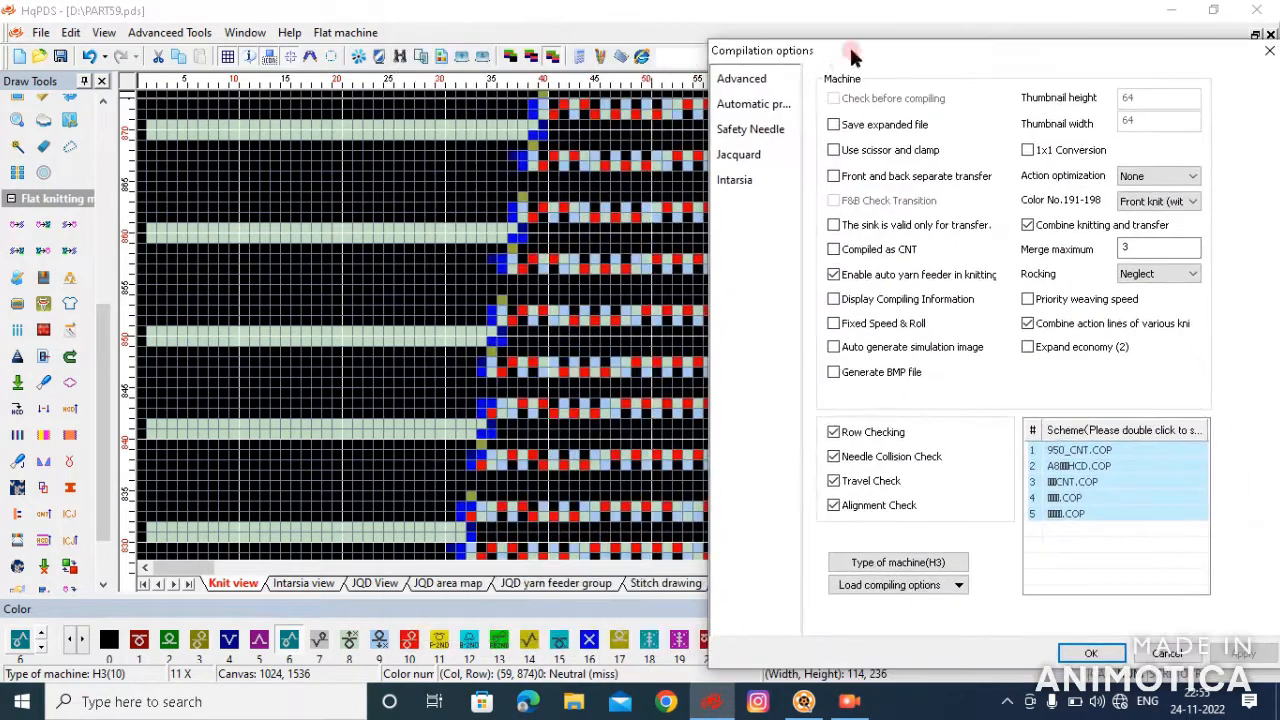
left_click(771, 184)
left_click(746, 157)
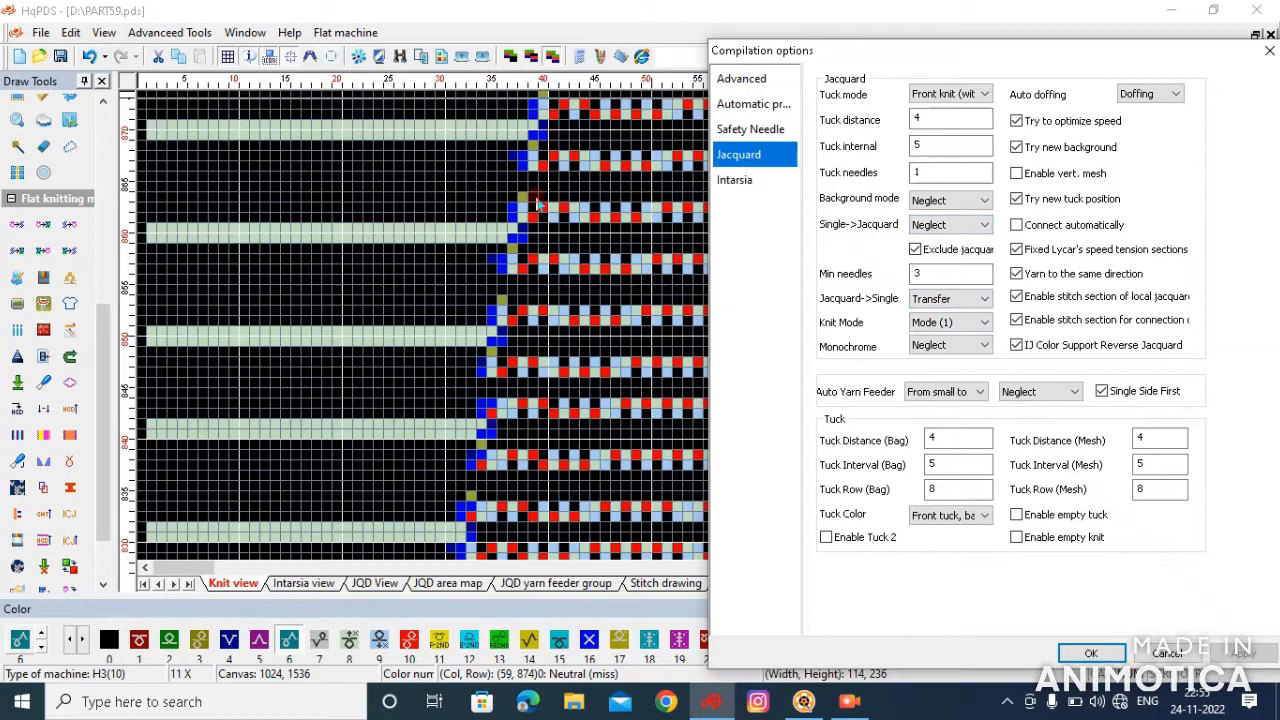
left_click(1170, 654)
left_click(91, 62)
scroll(718, 309, "down", 10)
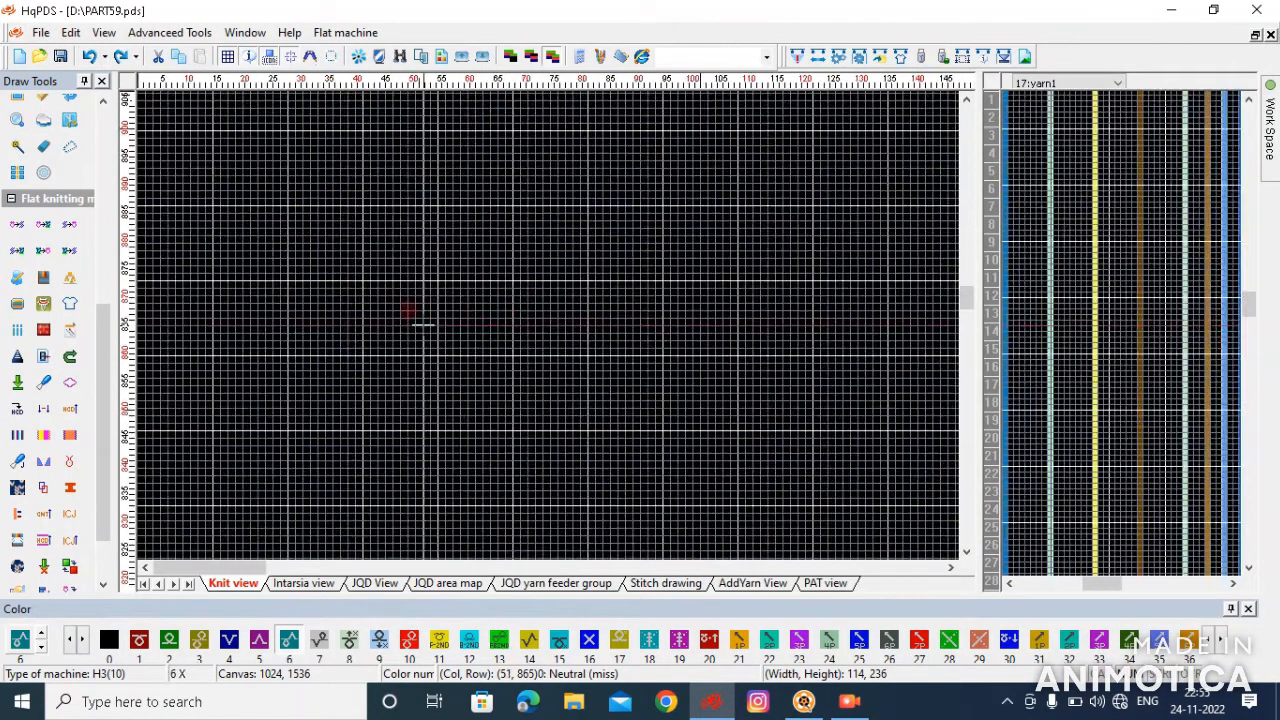
scroll(194, 400, "down", 2)
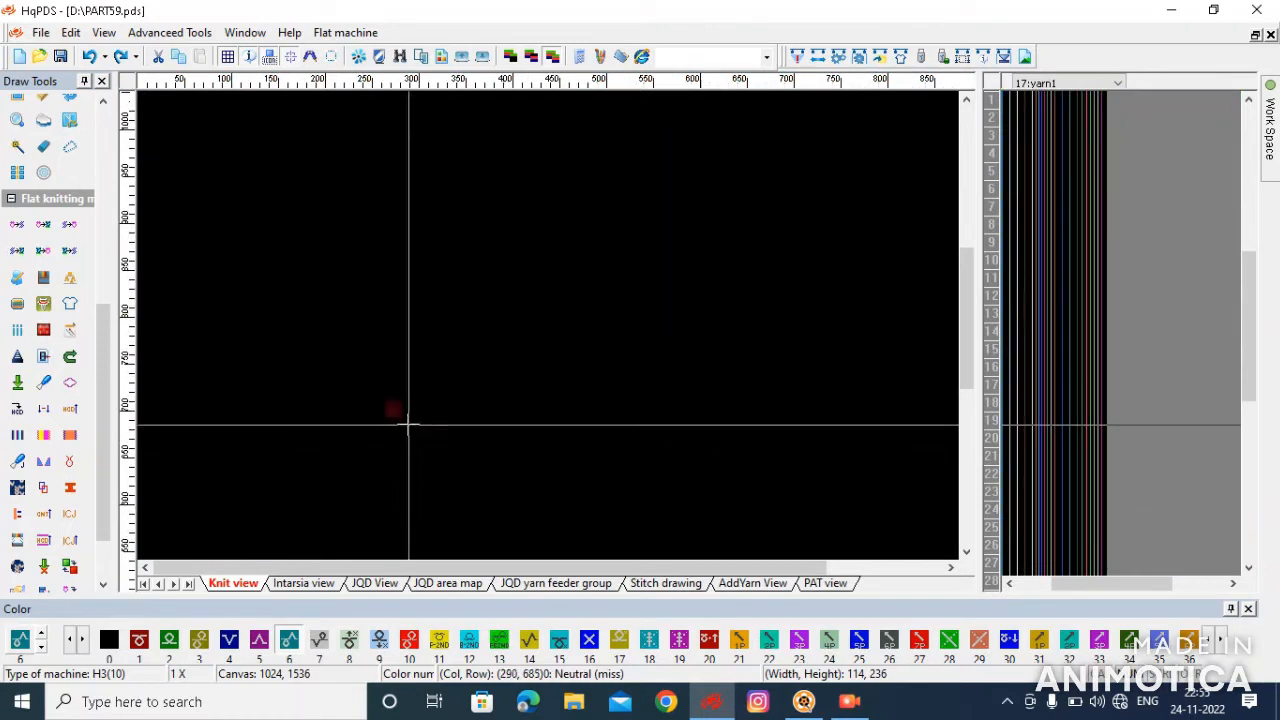
Try simulation yarn colours 000080 for yarn feeder 2 and fffbf0 for yarn feeder 3.
left_click(17, 487)
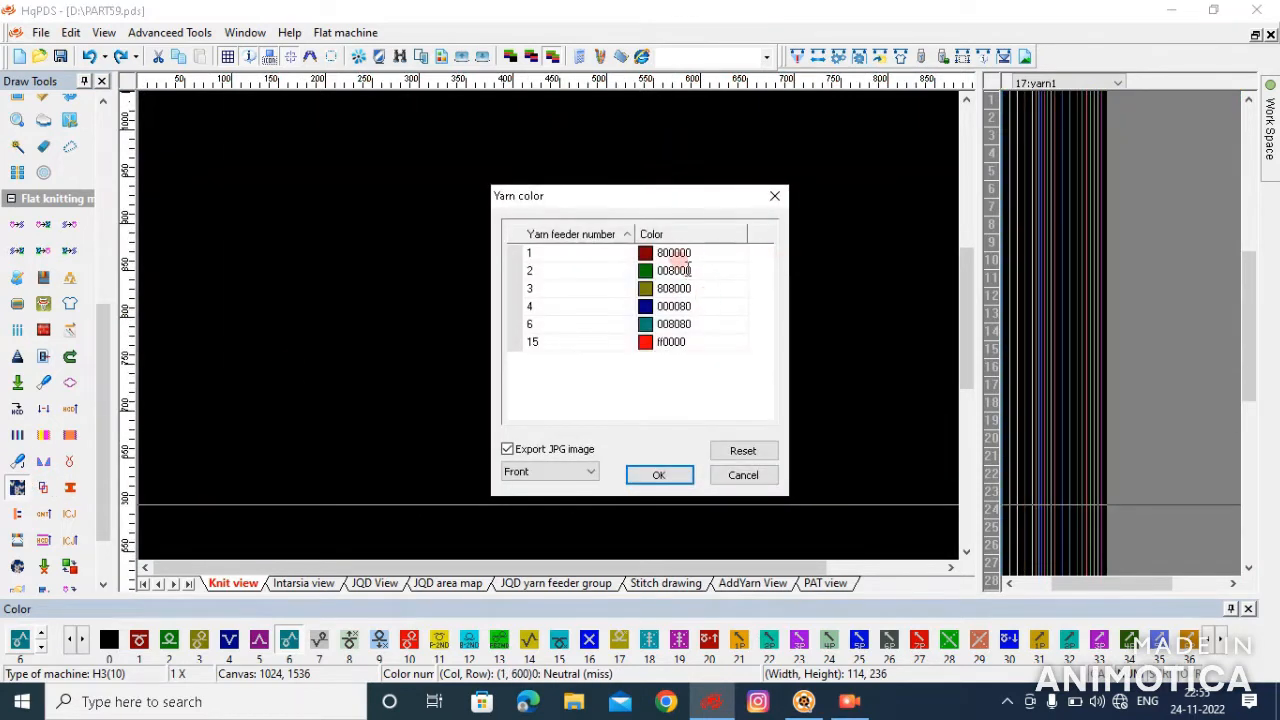
left_click(741, 271)
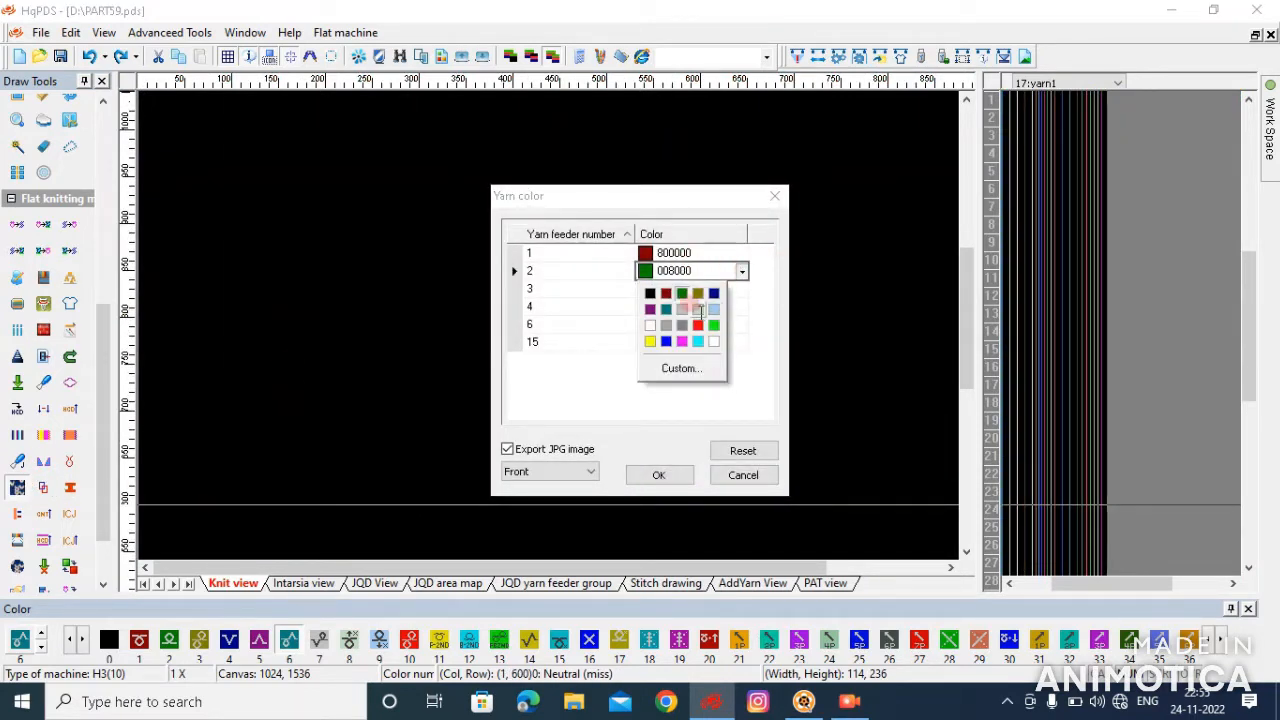
left_click(708, 310)
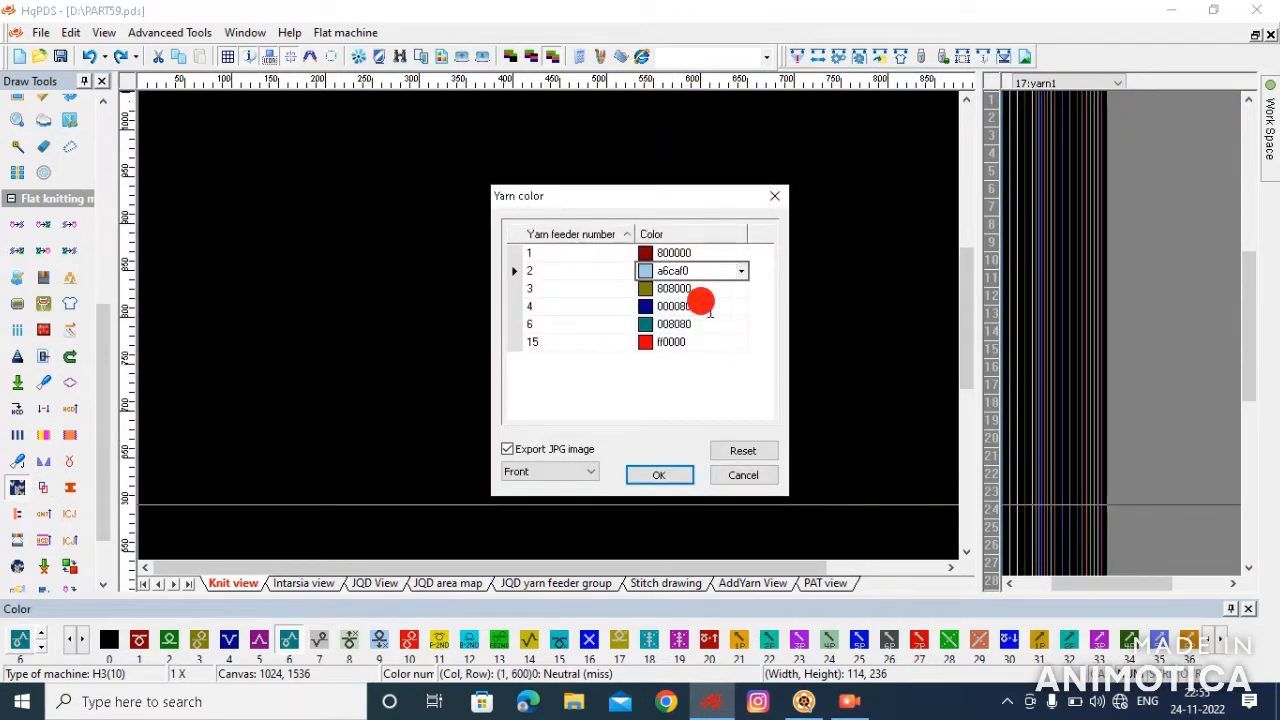
left_click(742, 271)
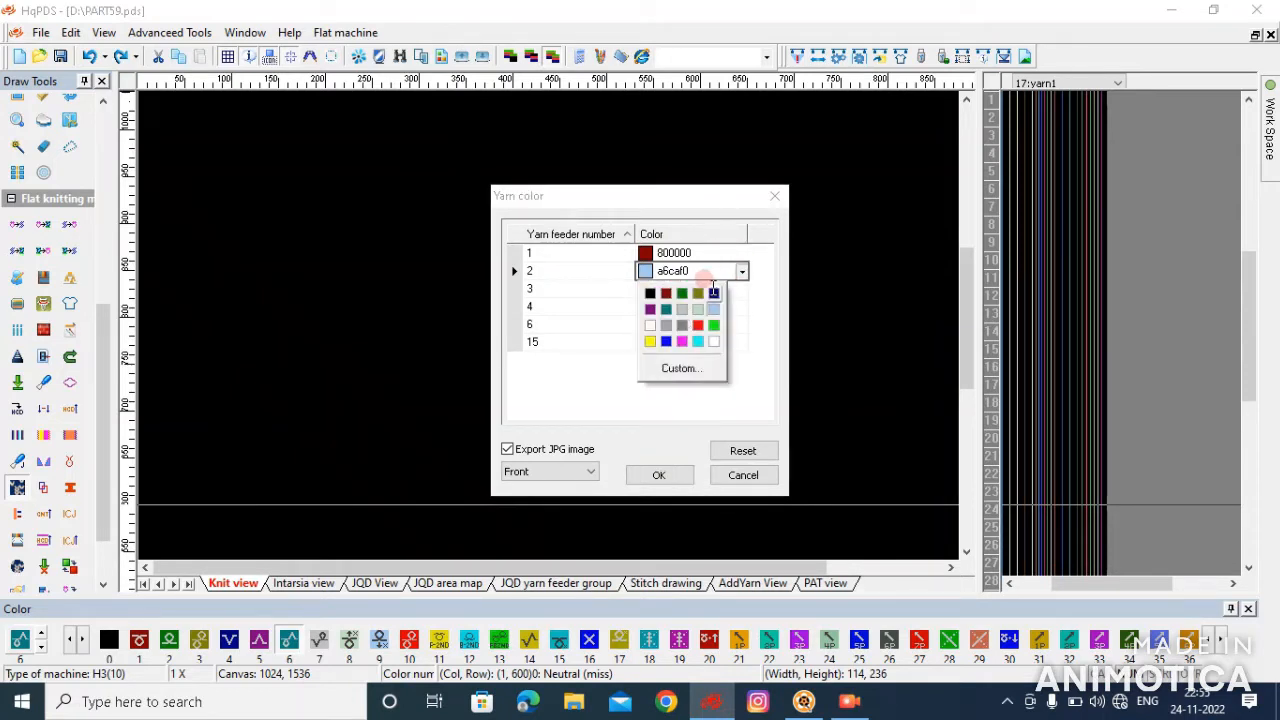
left_click(711, 293)
left_click(703, 289)
left_click(740, 289)
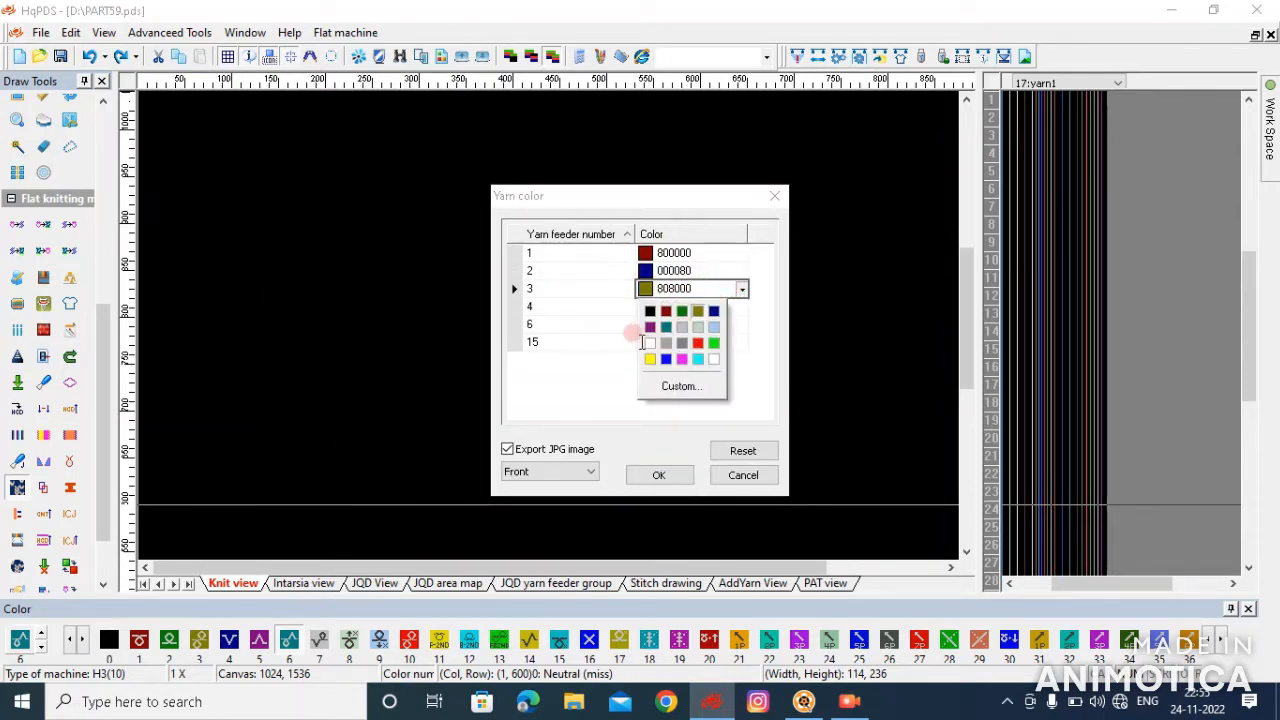
left_click(649, 343)
Try simulation yarn colours ff0000 for feeder 4 and 000080 for feeder 15, and dismiss the yarn colour settings.
left_click(720, 306)
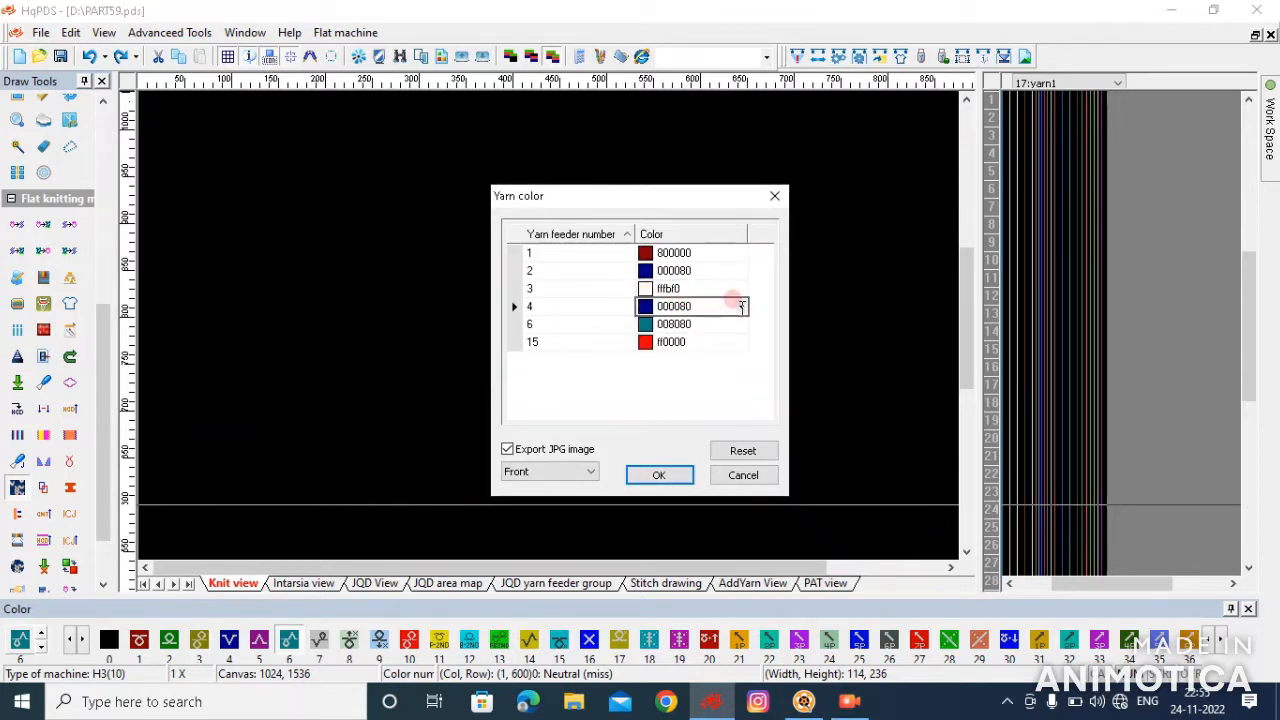
left_click(742, 307)
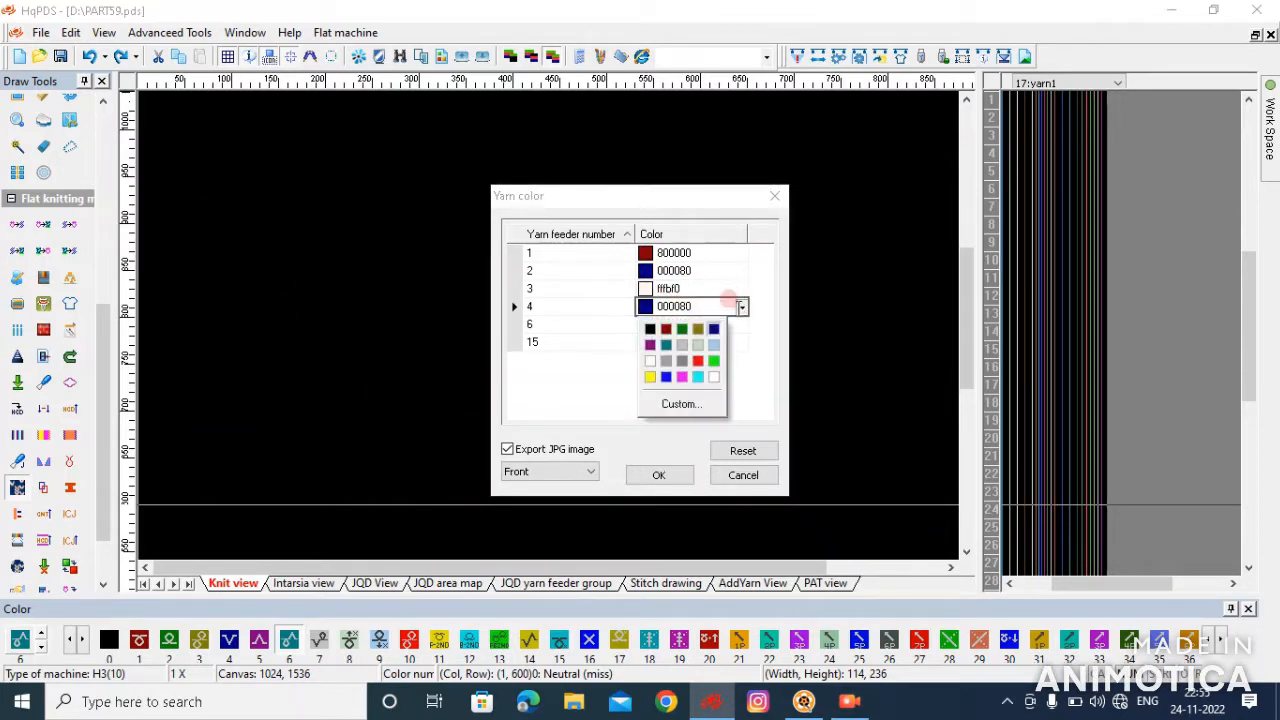
left_click(698, 360)
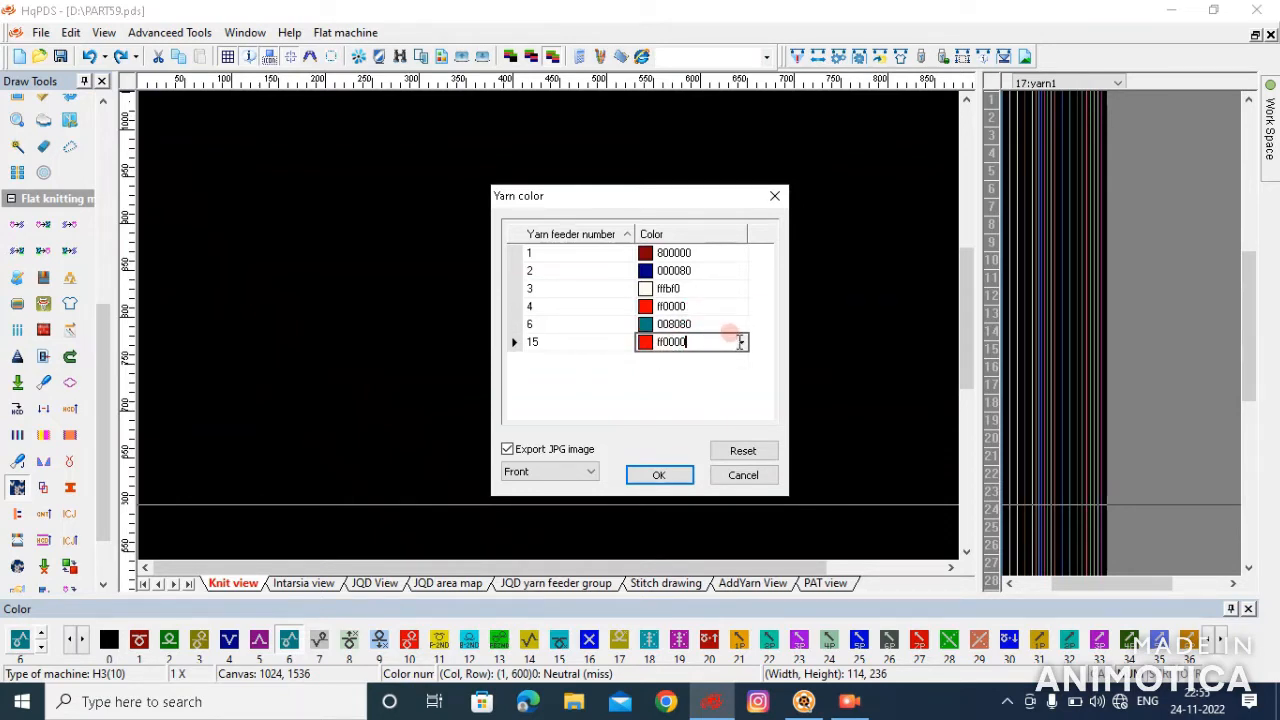
left_click(740, 342)
left_click(714, 364)
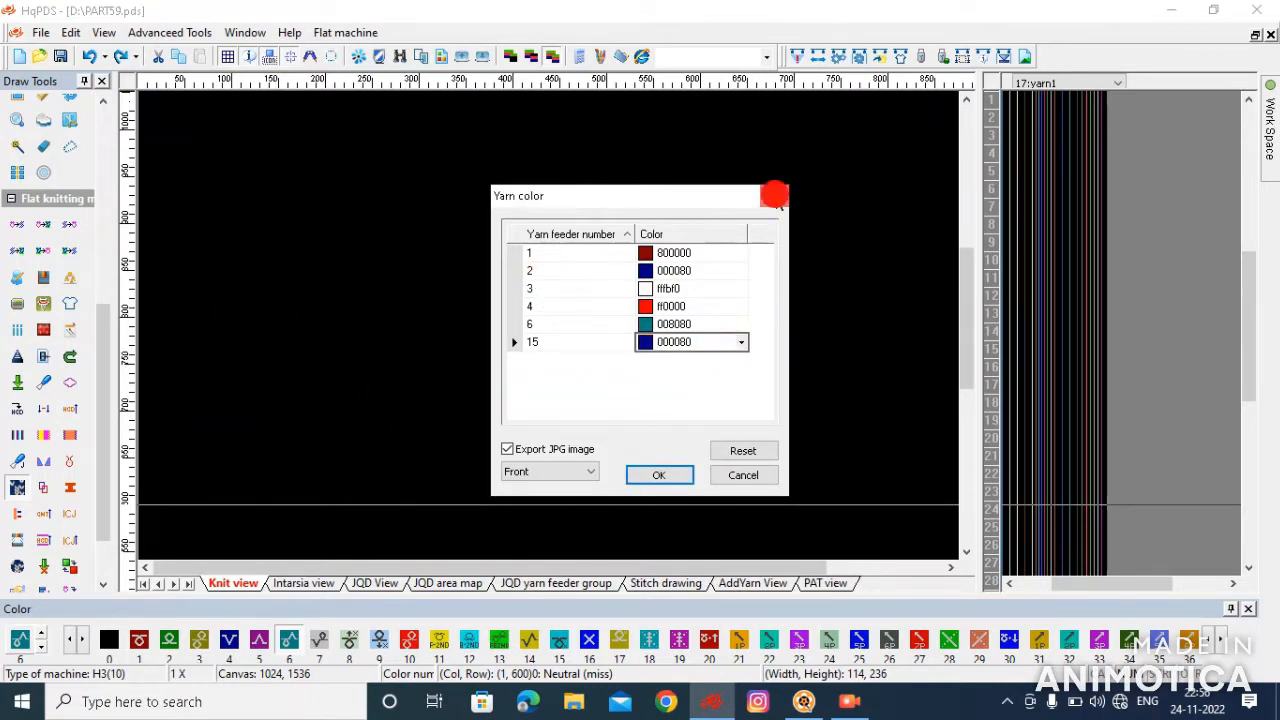
left_click(776, 198)
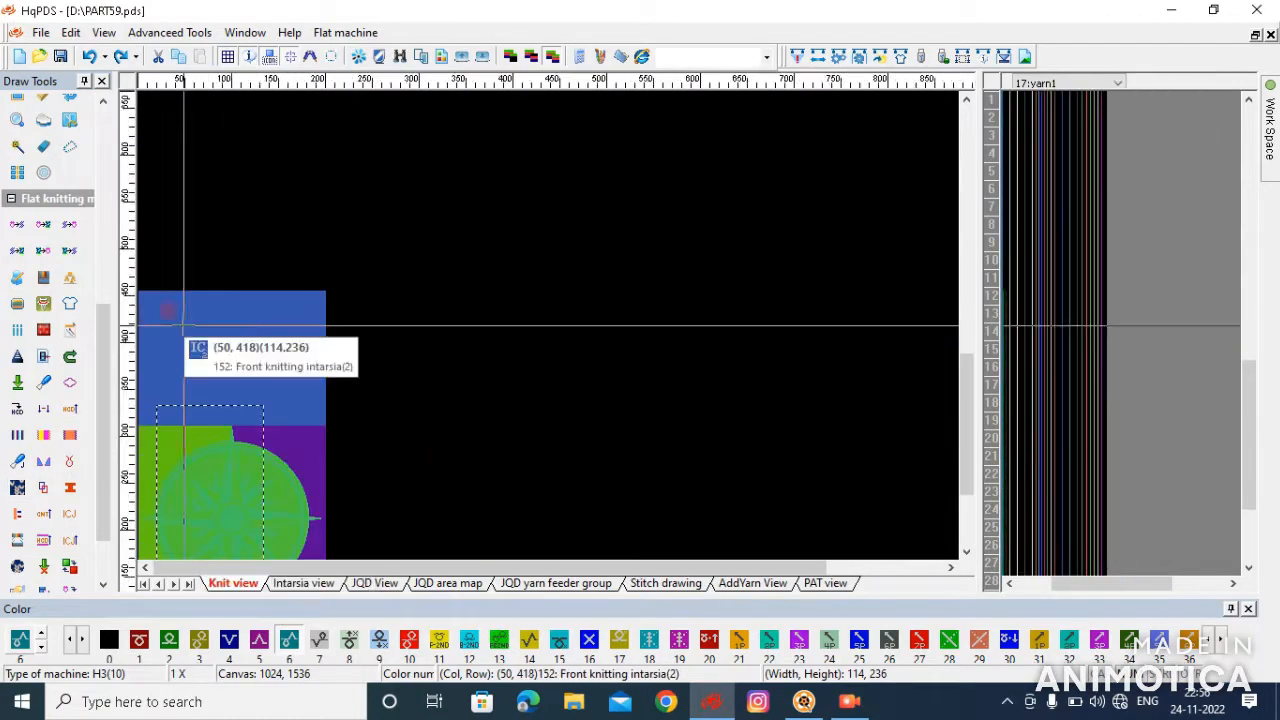
Fill the green background on the compass's left side with intarsia code 152 sampled from the body.
scroll(183, 325, "up", 1)
right_click(257, 180)
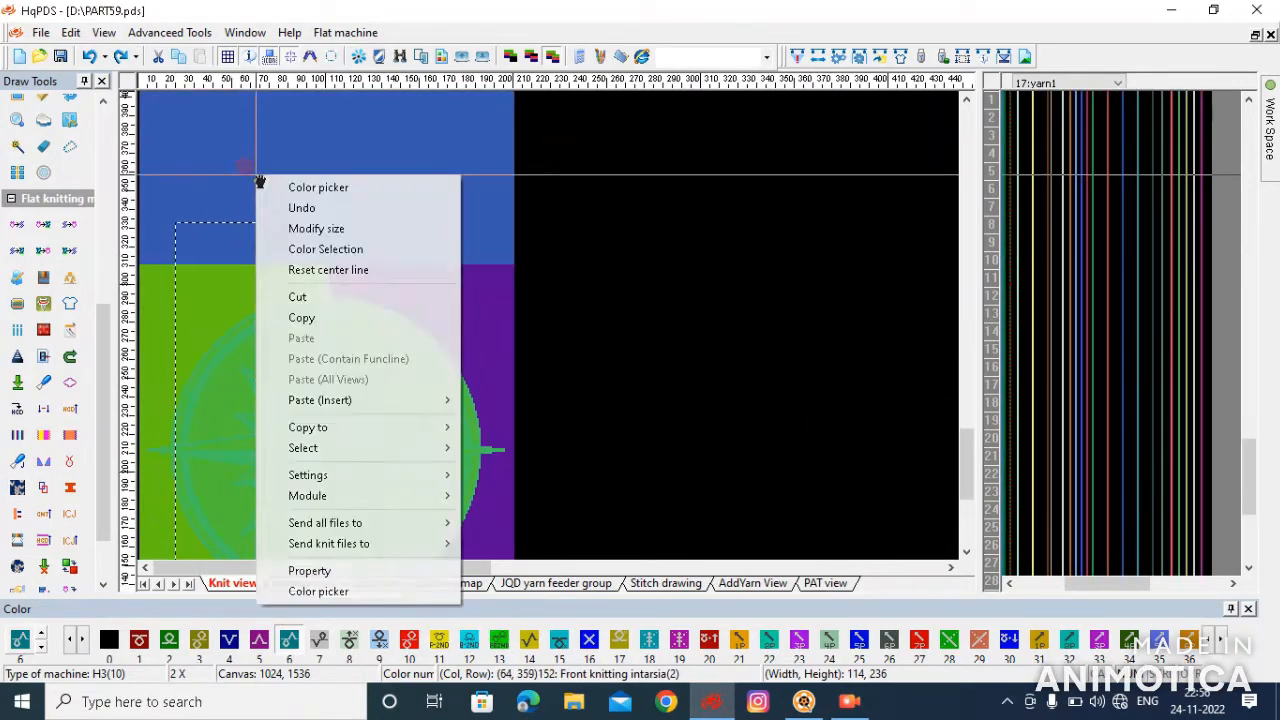
left_click(295, 188)
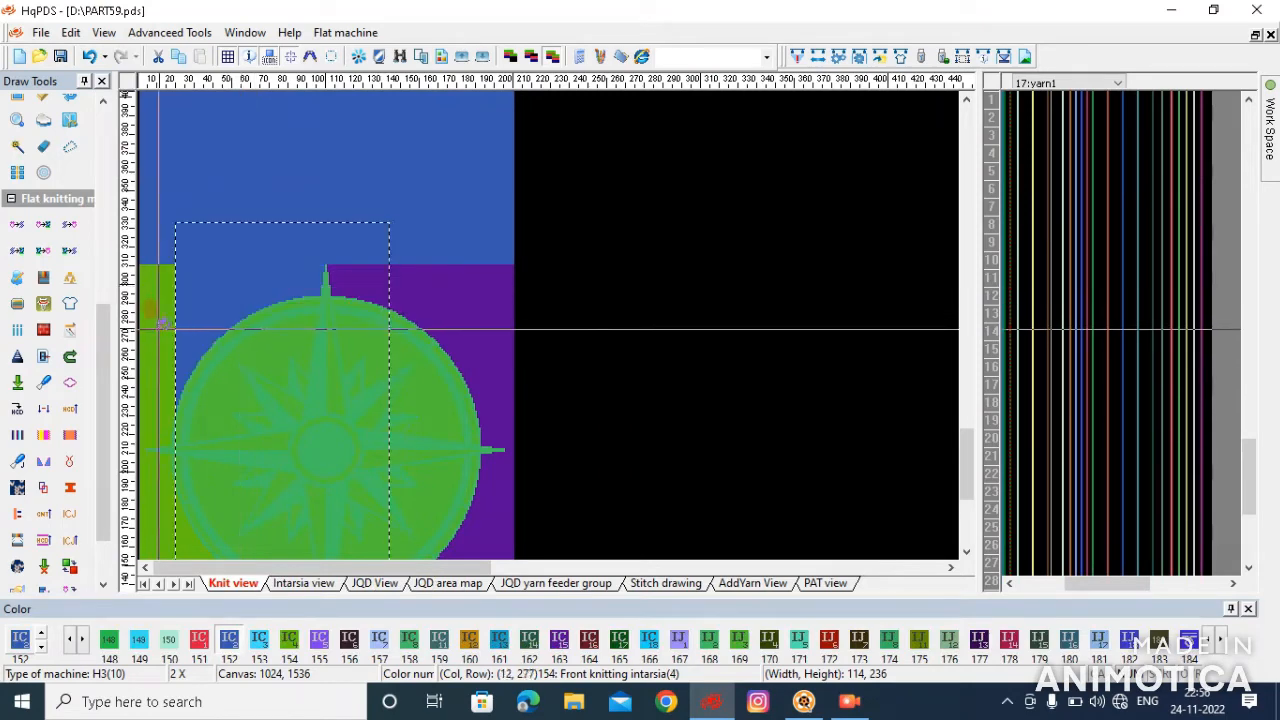
scroll(190, 430, "down", 1)
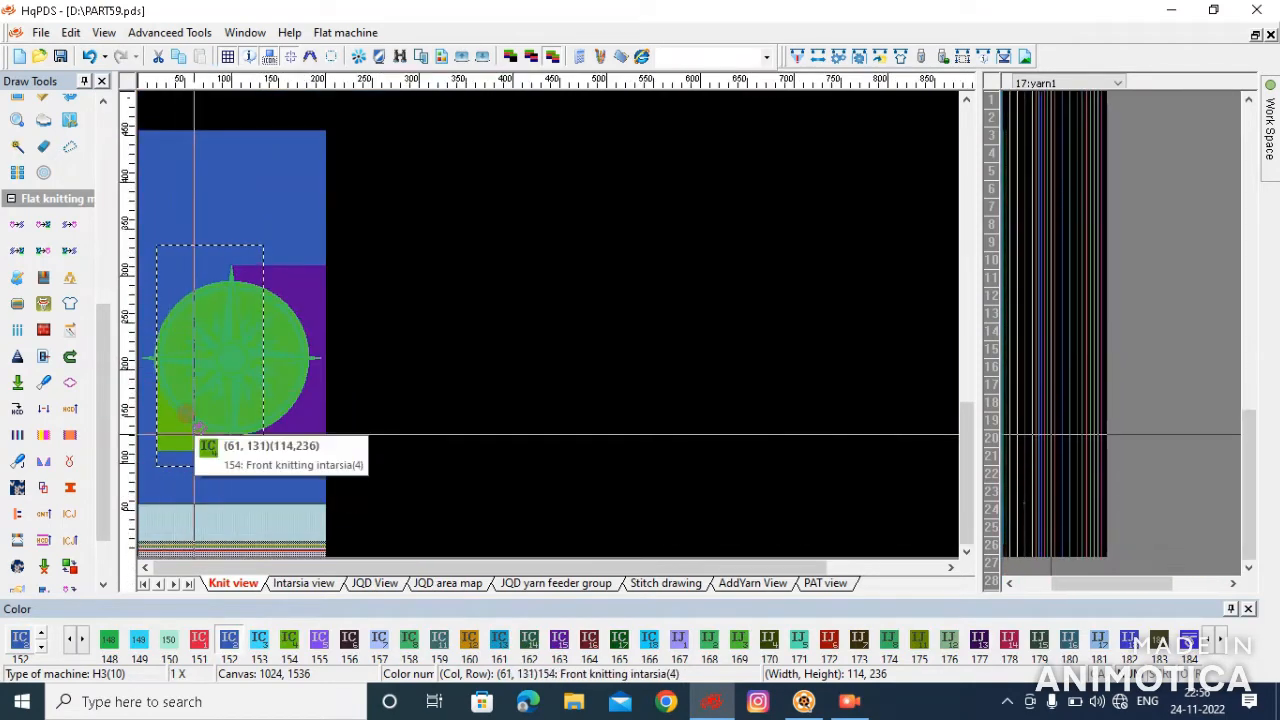
Save the pattern and compile it with the recoloured left background.
left_click(59, 57)
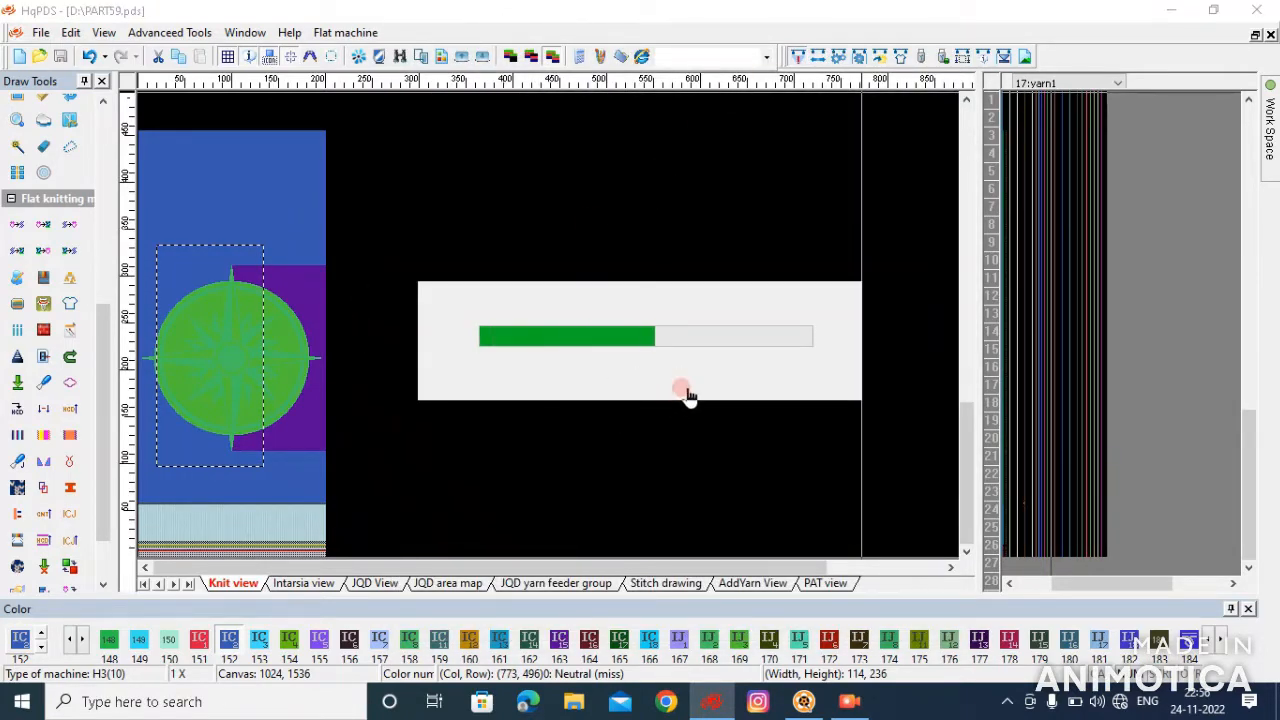
left_click(724, 437)
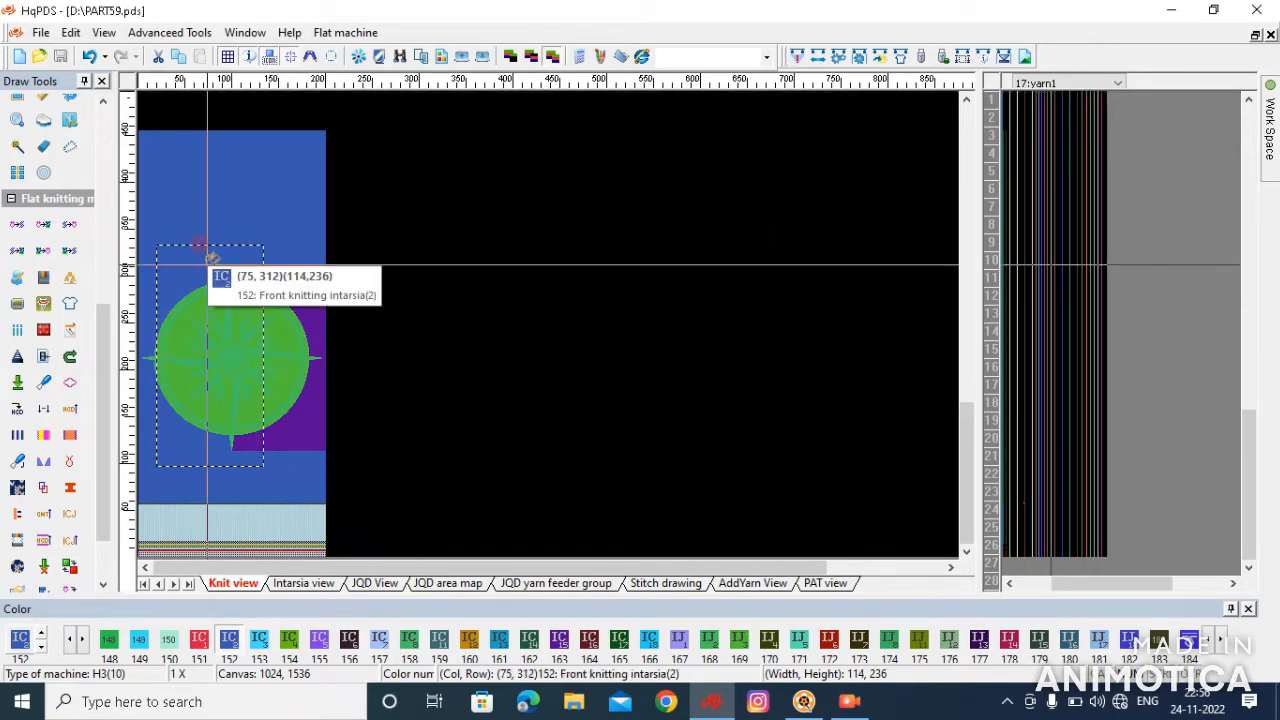
Clear the selection off the compass and fill the purple background on its right side with intarsia code 162.
left_click_drag(467, 397, 433, 412)
key("f")
left_click(291, 421)
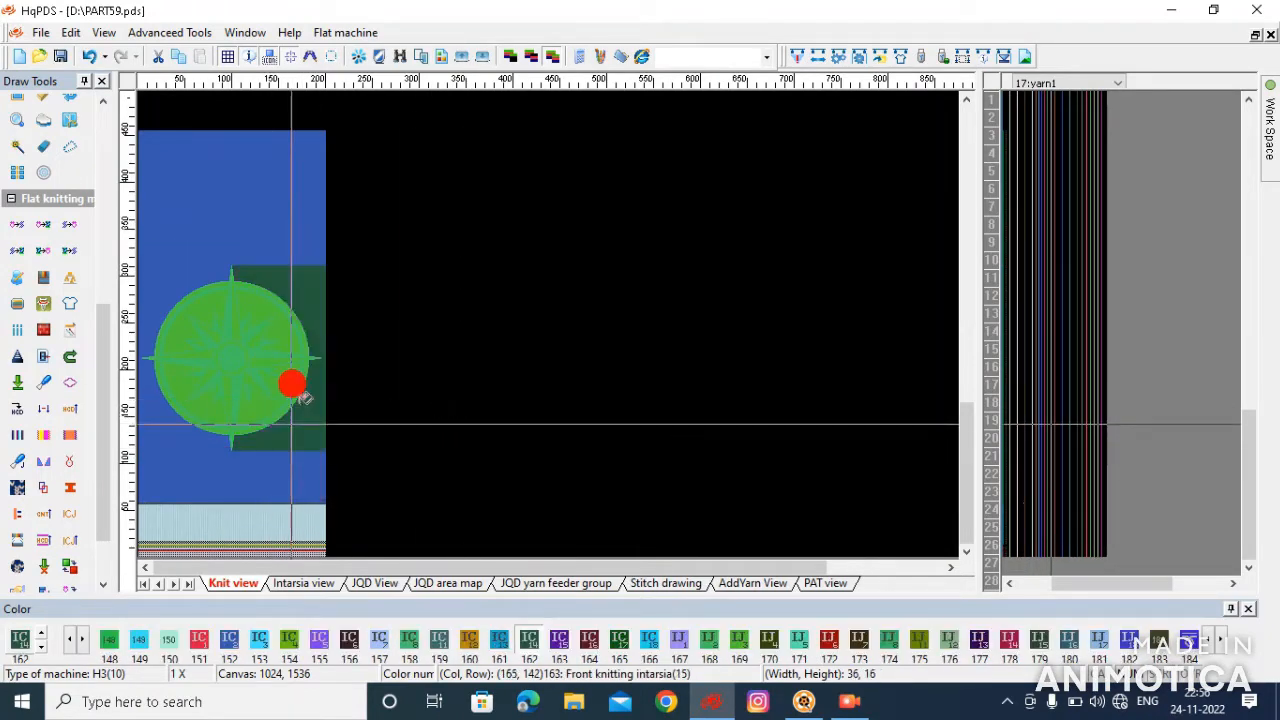
scroll(307, 320, "up", 2)
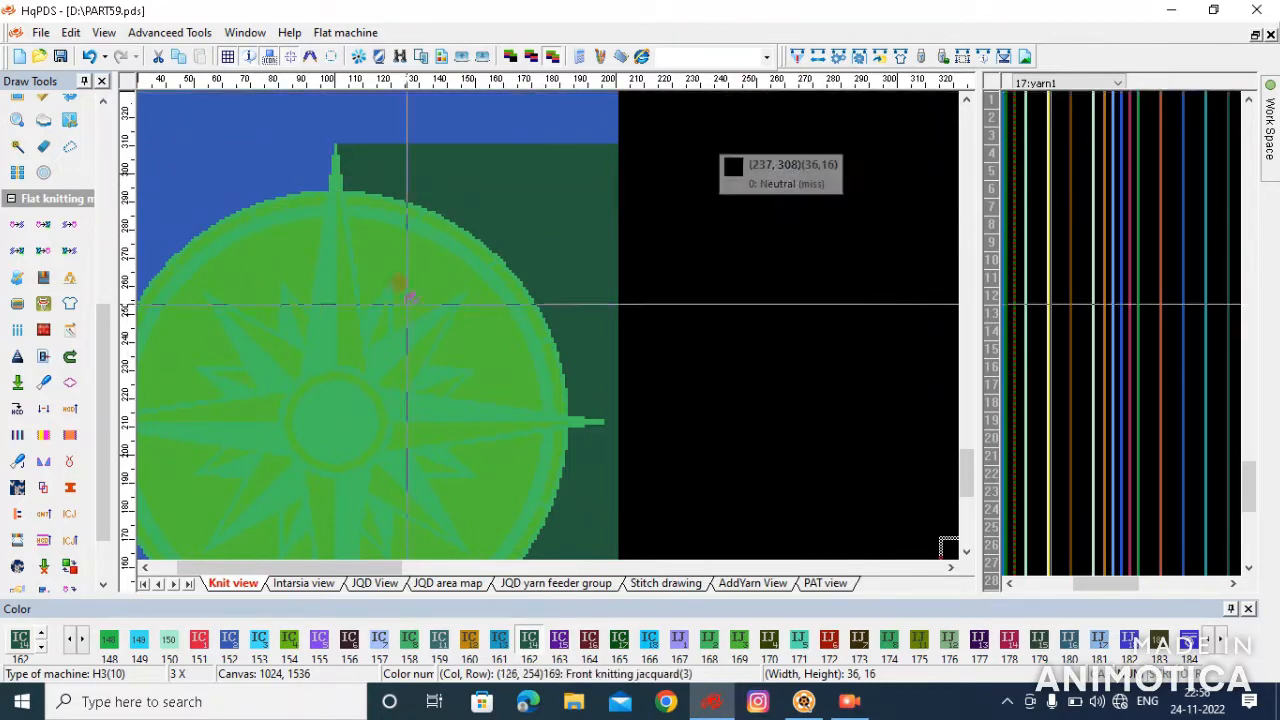
scroll(374, 320, "down", 2)
Reassign the yarn feeder groups with Auto (1), accept the assignment and recompile the pattern.
left_click(840, 56)
left_click(630, 606)
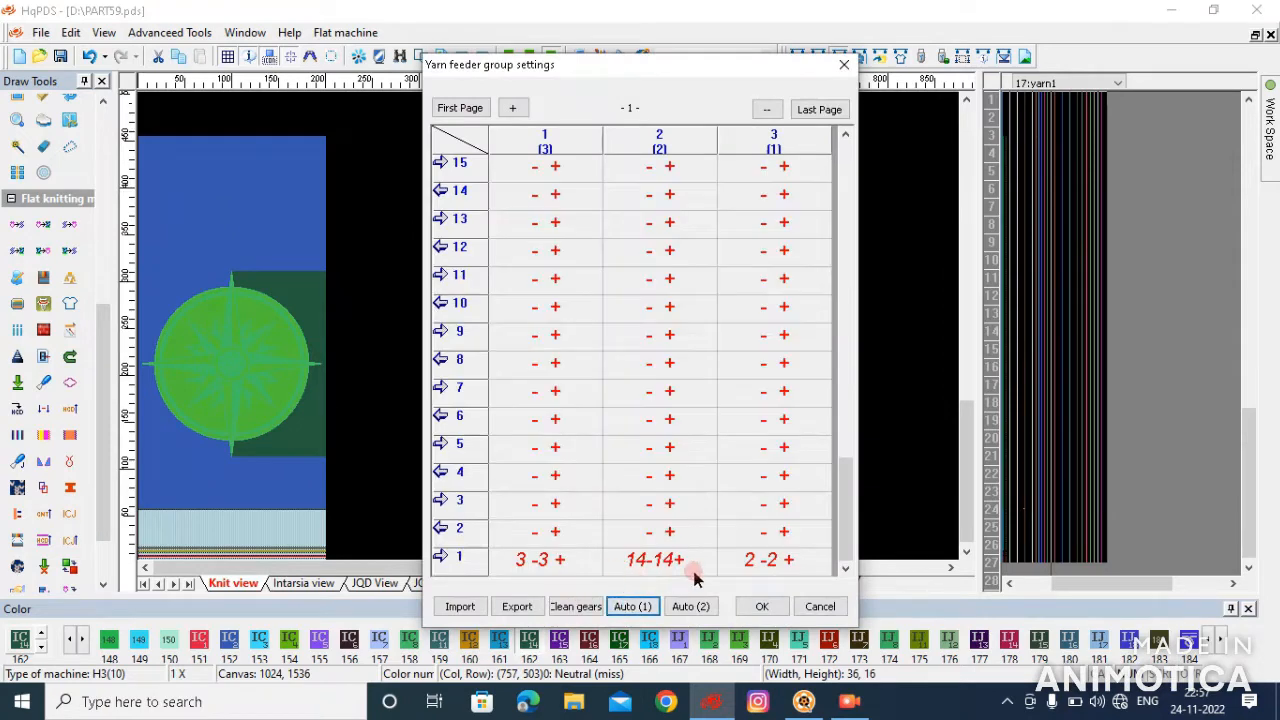
left_click(774, 610)
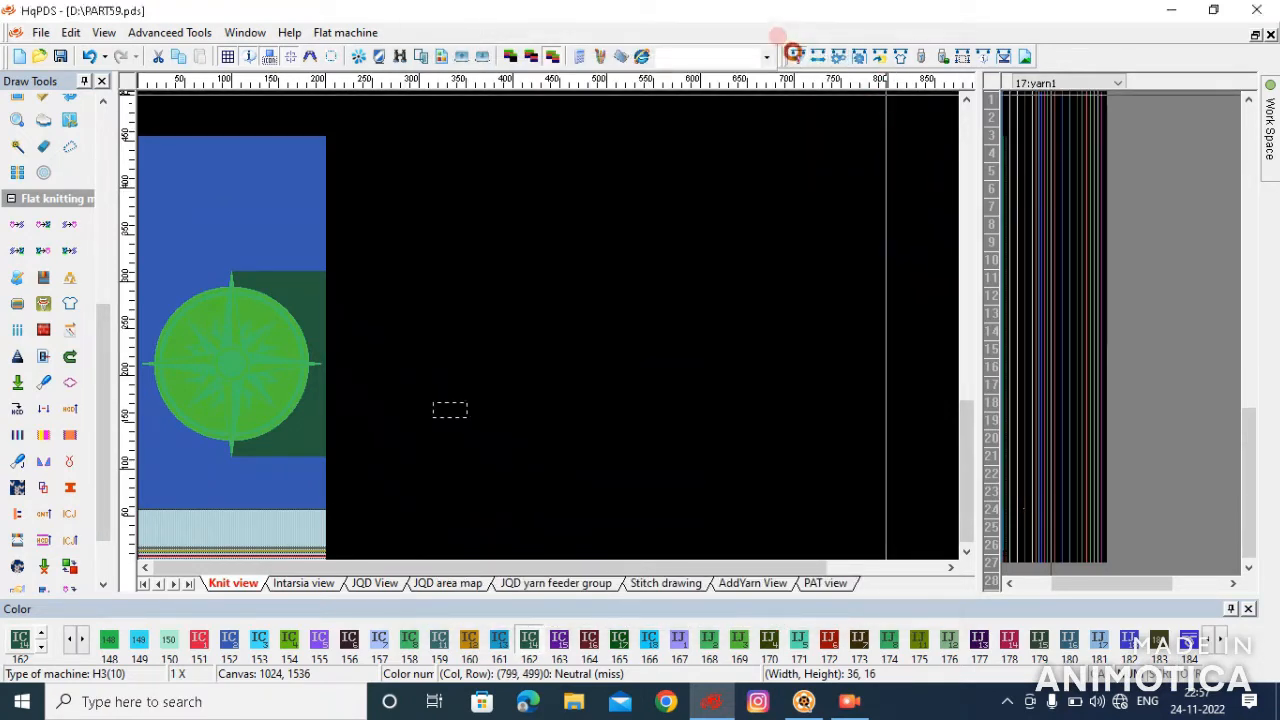
left_click(793, 55)
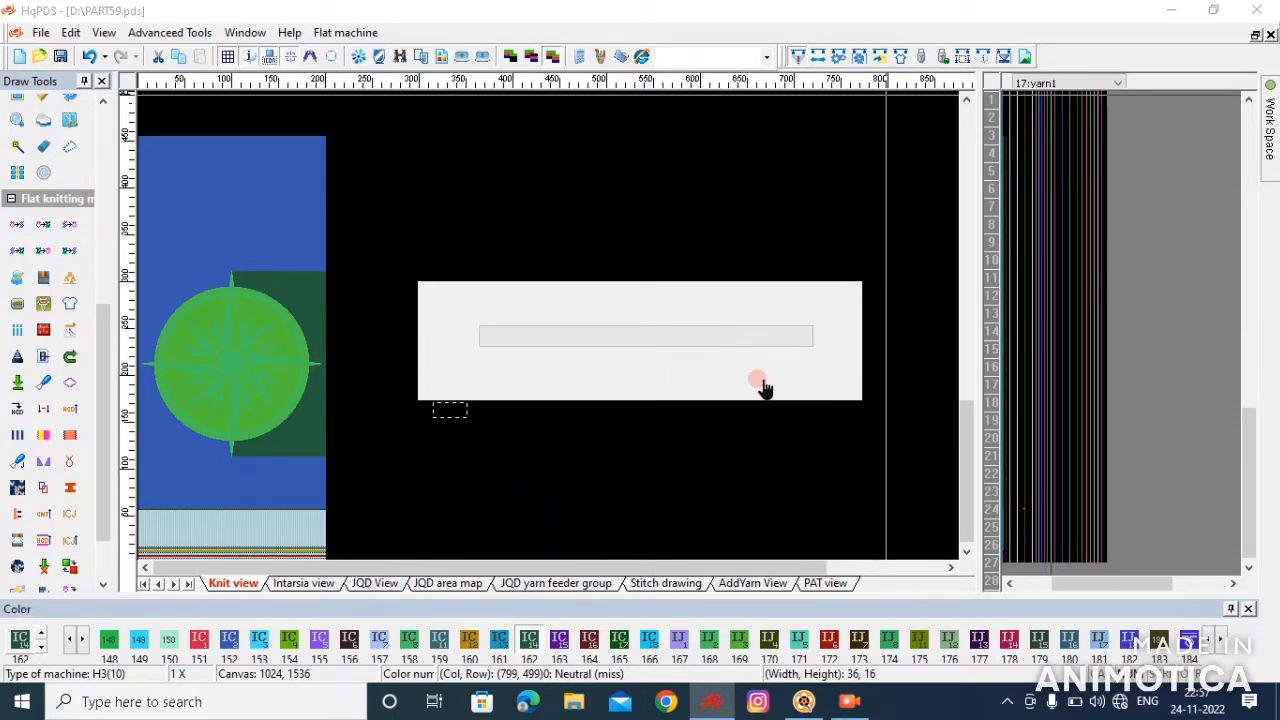
left_click(735, 436)
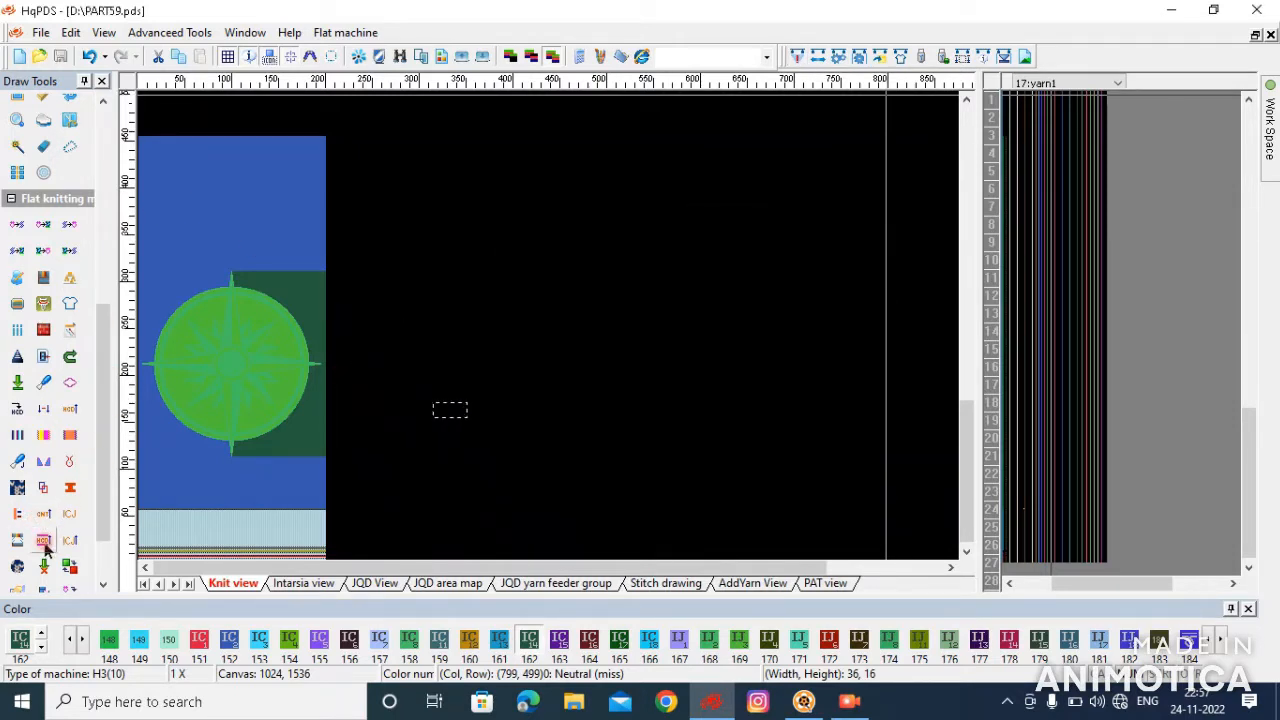
Try expanding only the rows of the small 36 by 16 selection, and undo that expansion.
left_click(44, 542)
scroll(241, 353, "up", 1)
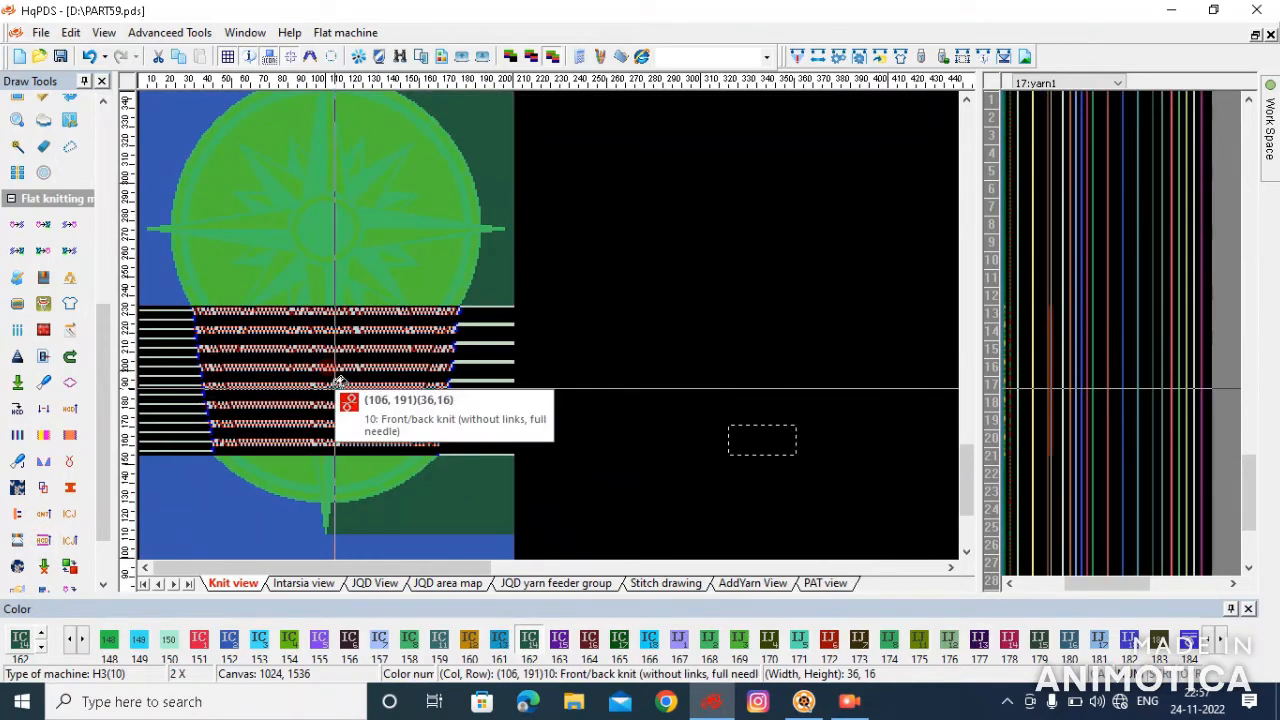
key("ctrl+z")
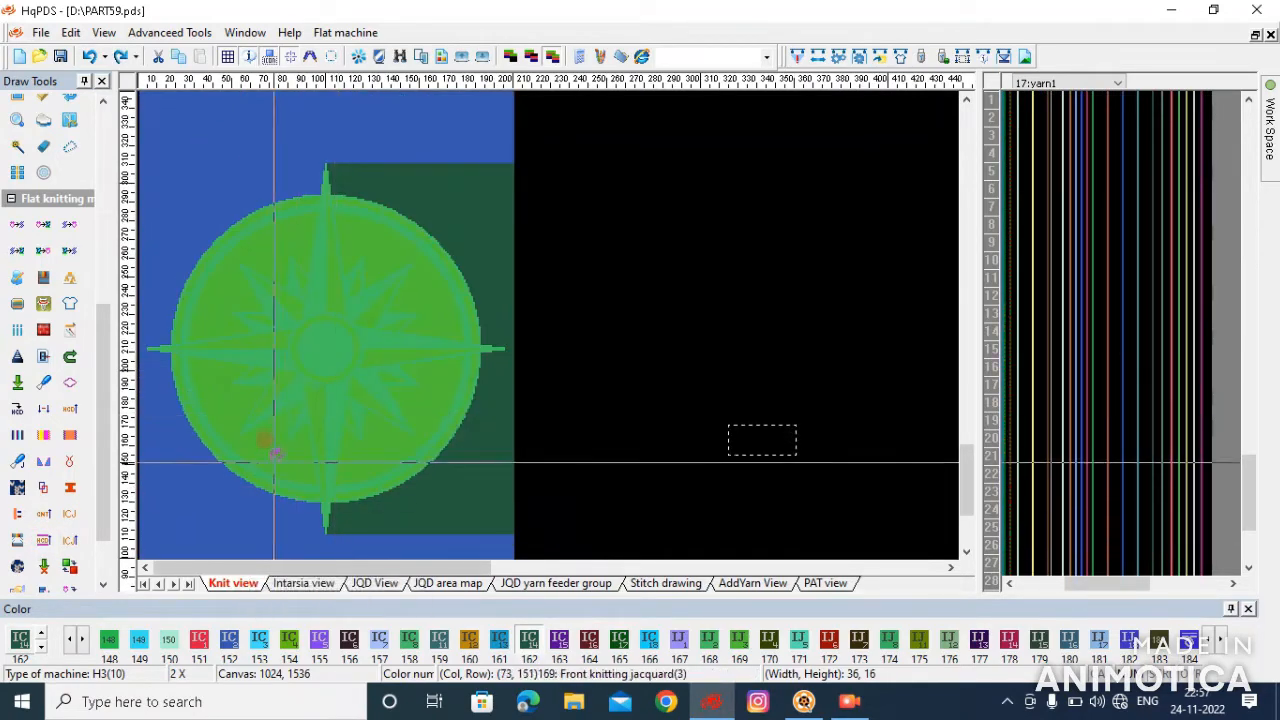
Select an area about 130 by 303 stitches over the compass, expand it into knitting rows and examine the stitches at the compass edges.
scroll(203, 460, "down", 1)
mouse_move(178, 449)
left_mouse_down()
mouse_move(237, 320)
mouse_move(297, 236)
left_mouse_up()
left_click_drag(152, 486, 275, 206)
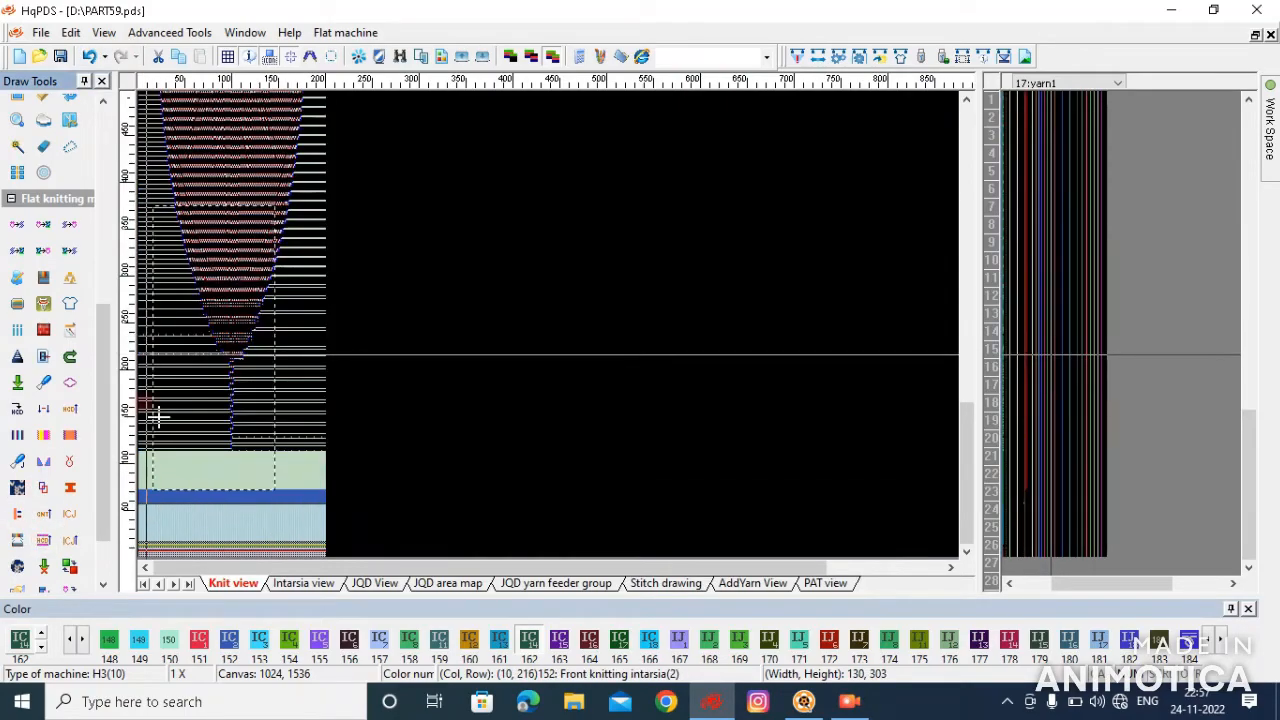
left_click(426, 309)
left_click(533, 312)
left_click(547, 320)
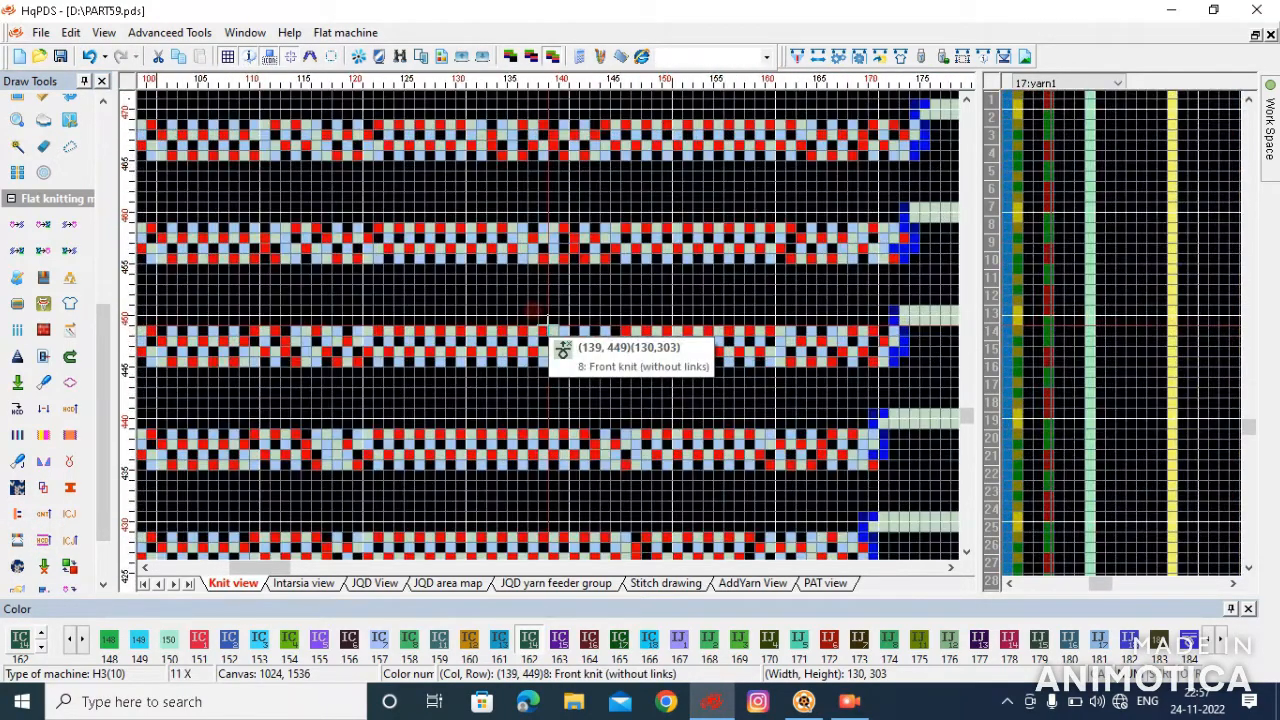
scroll(412, 132, "down", 3)
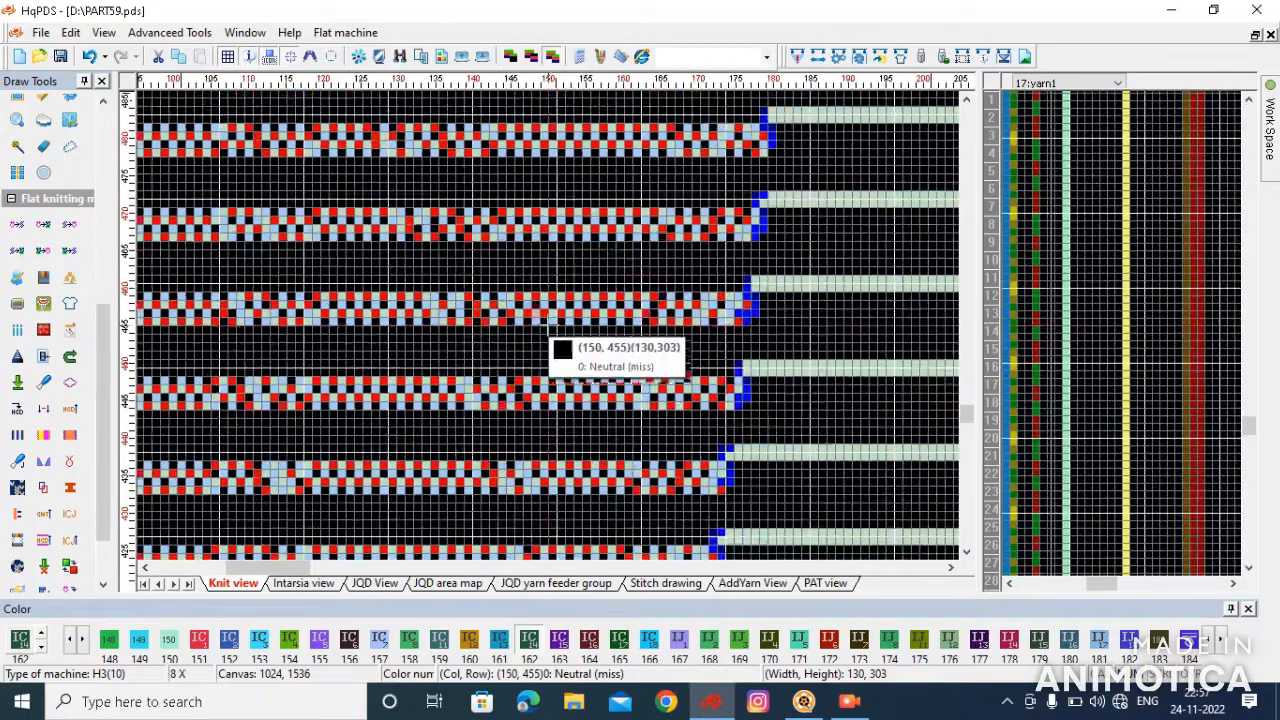
scroll(547, 328, "down", 2)
scroll(177, 189, "up", 5)
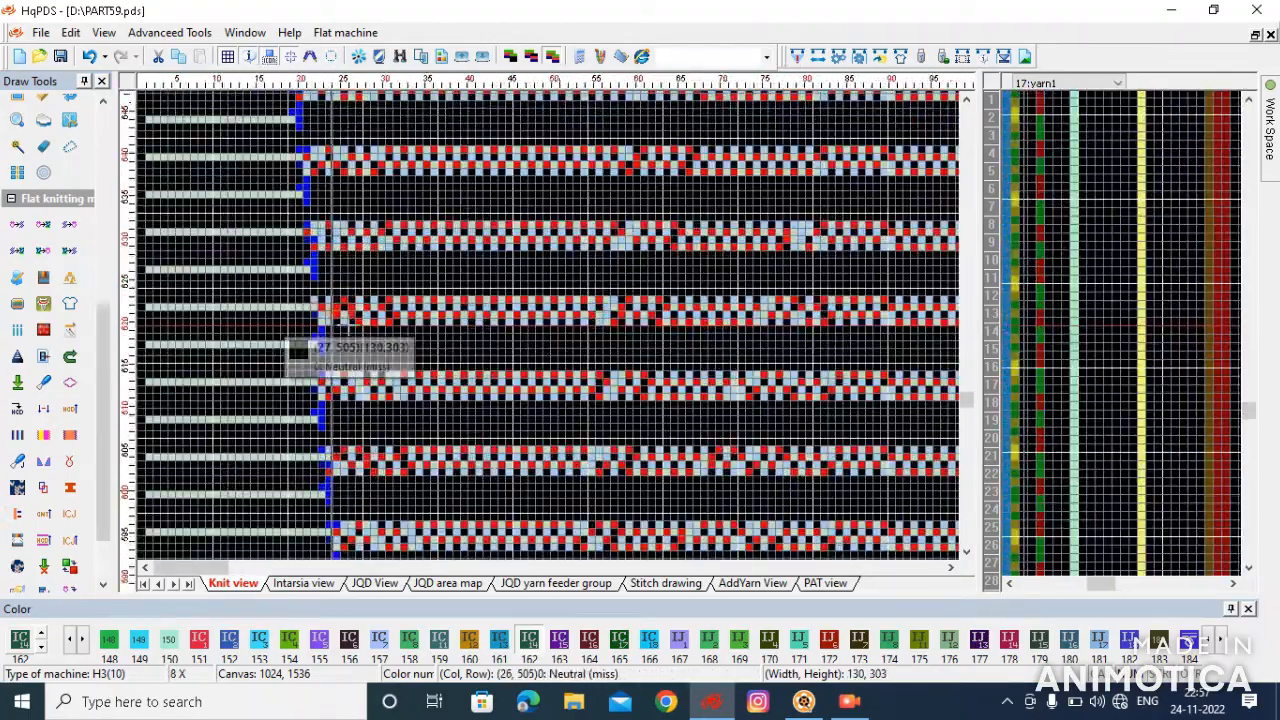
Examine the expanded knitting rows along the compass's left edge, and undo the expansion.
scroll(290, 326, "down", 4)
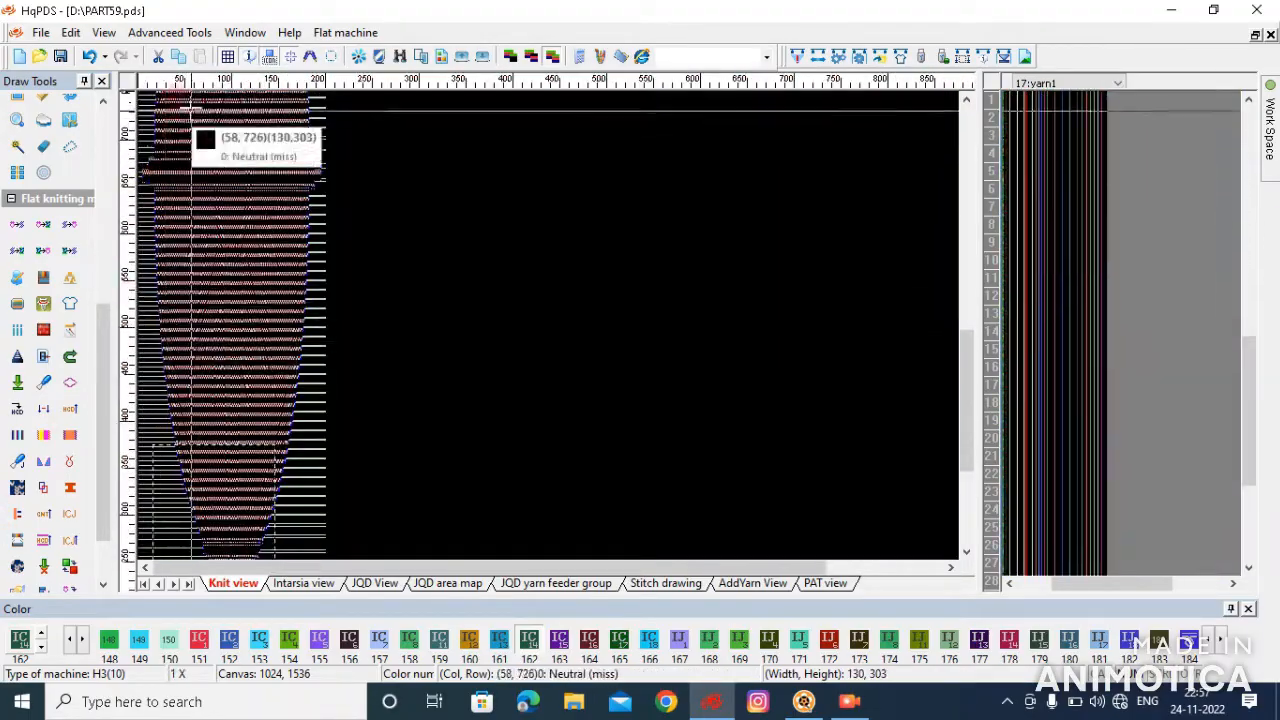
scroll(288, 326, "up", 1)
scroll(289, 326, "up", 4)
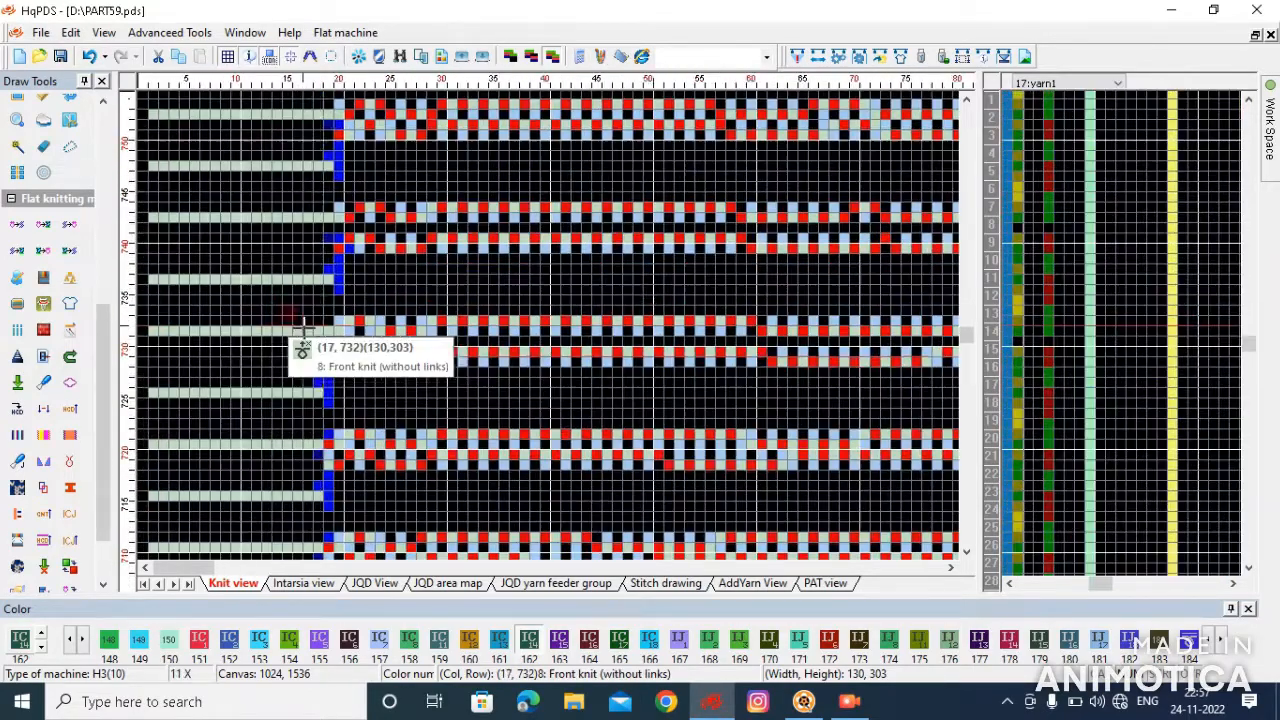
scroll(325, 336, "up", 1)
scroll(324, 322, "down", 2)
key("ctrl+s")
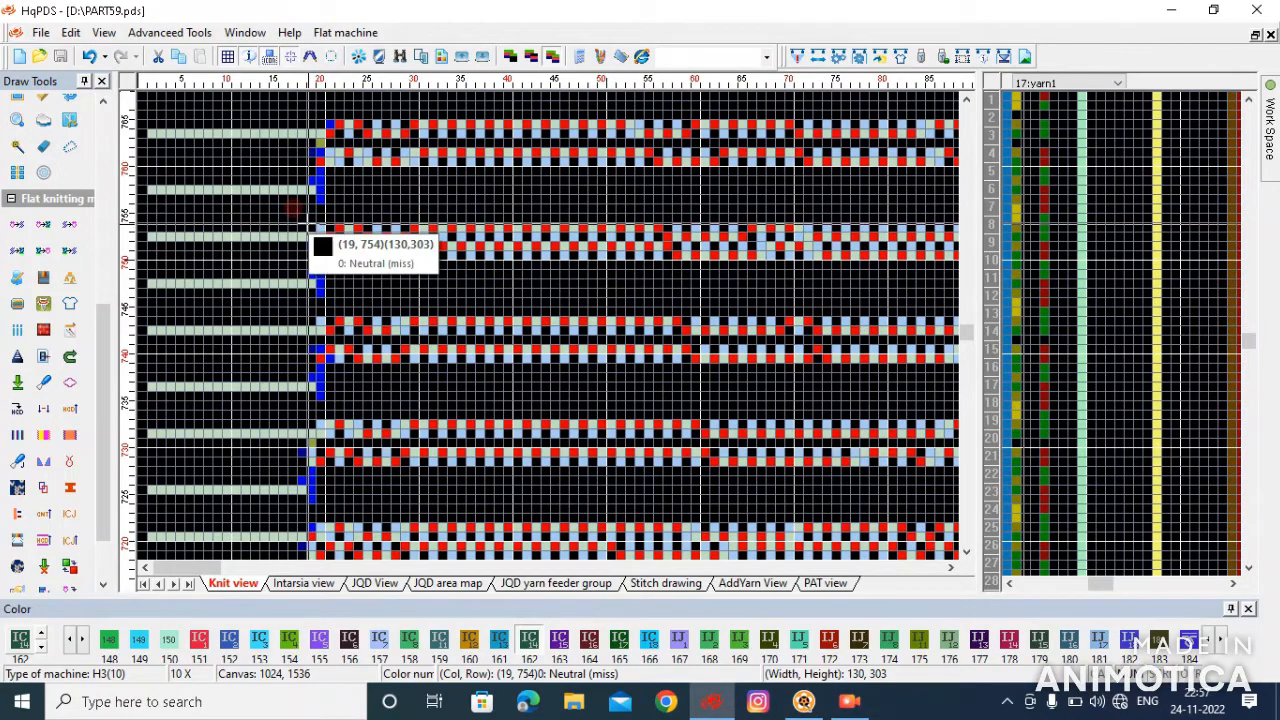
scroll(306, 337, "down", 5)
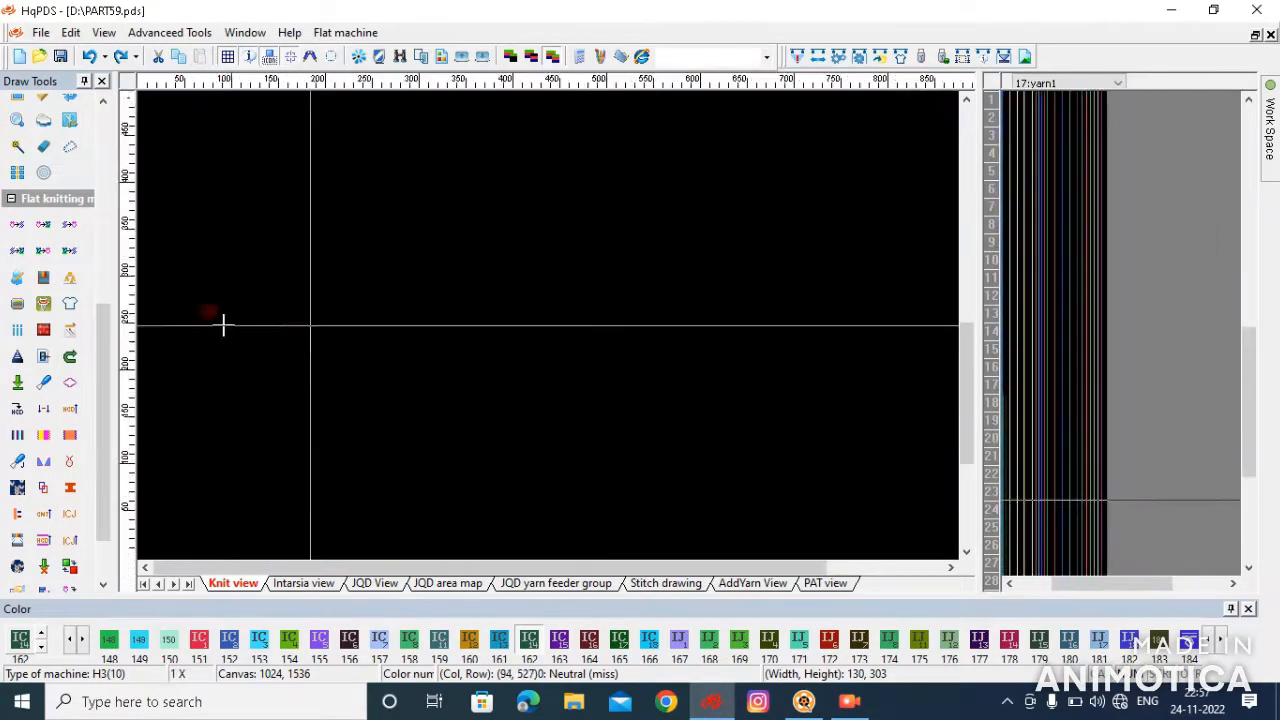
scroll(168, 535, "down", 3)
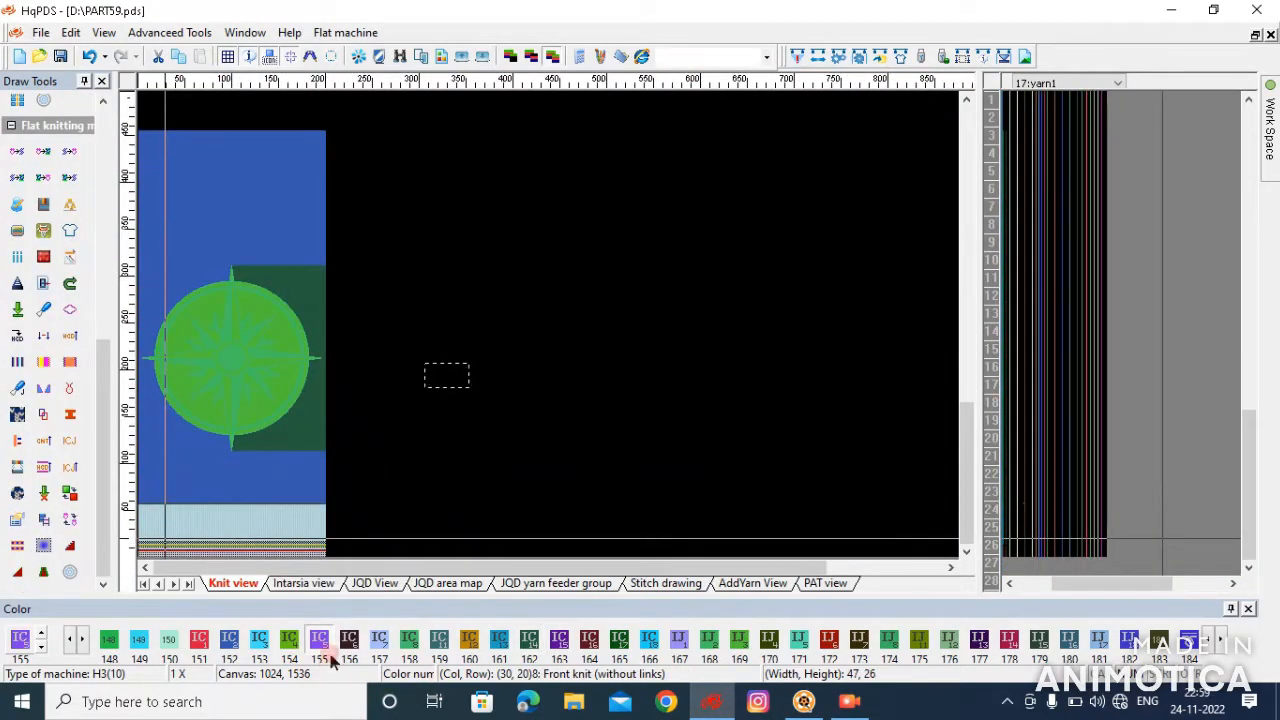
Try intarsia codes 155 and 154 on the blue background and code 163 on the area beside the compass, and save the pattern.
left_click(234, 465)
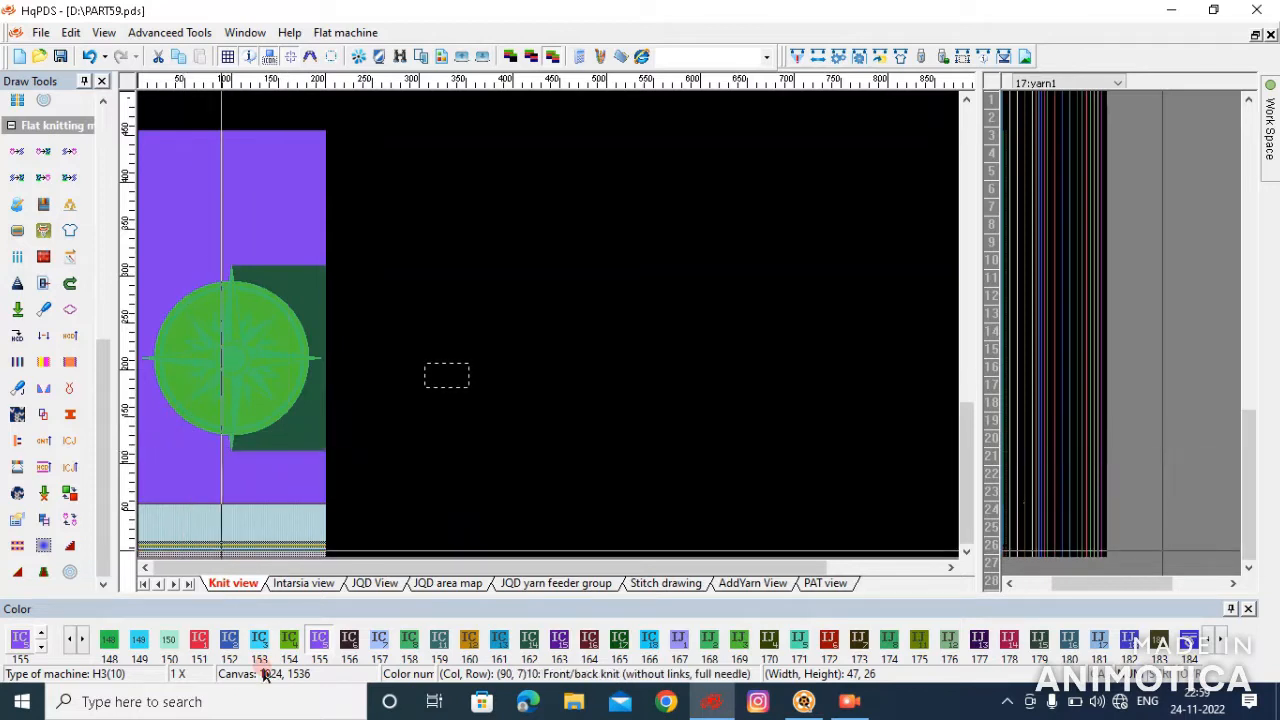
left_click(290, 648)
left_click(200, 437)
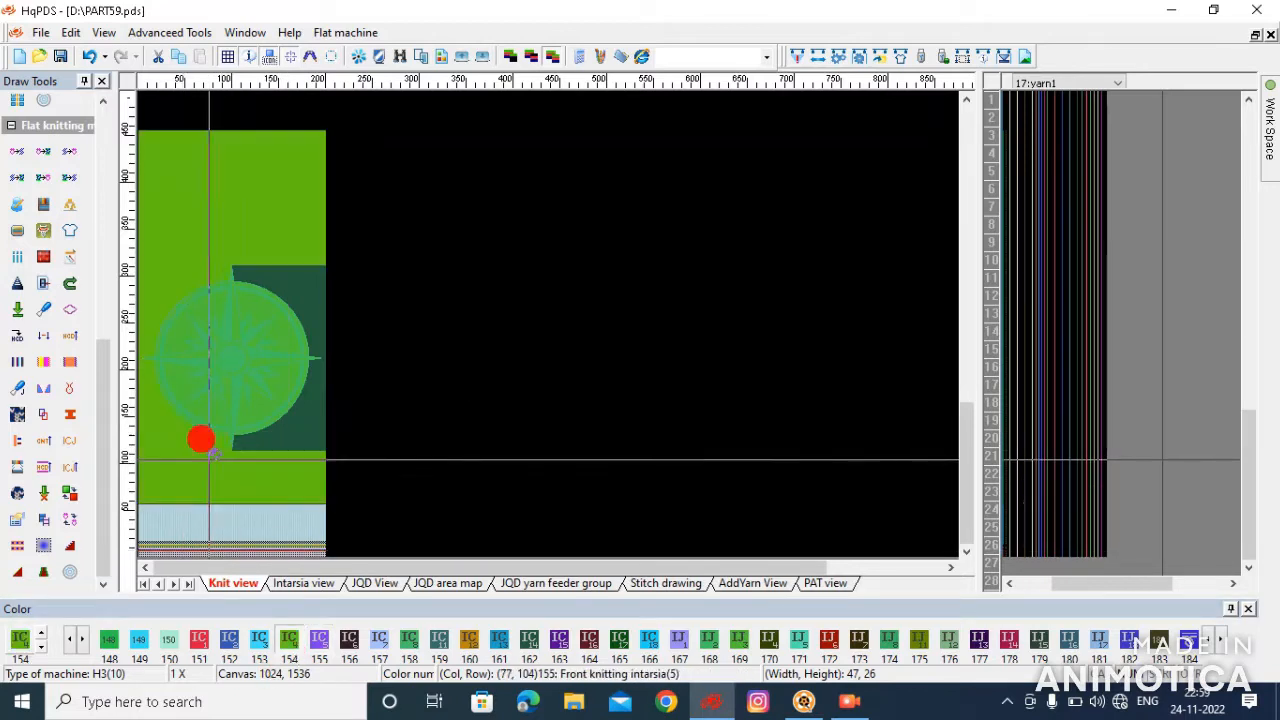
scroll(294, 438, "down", 9)
left_click(294, 438)
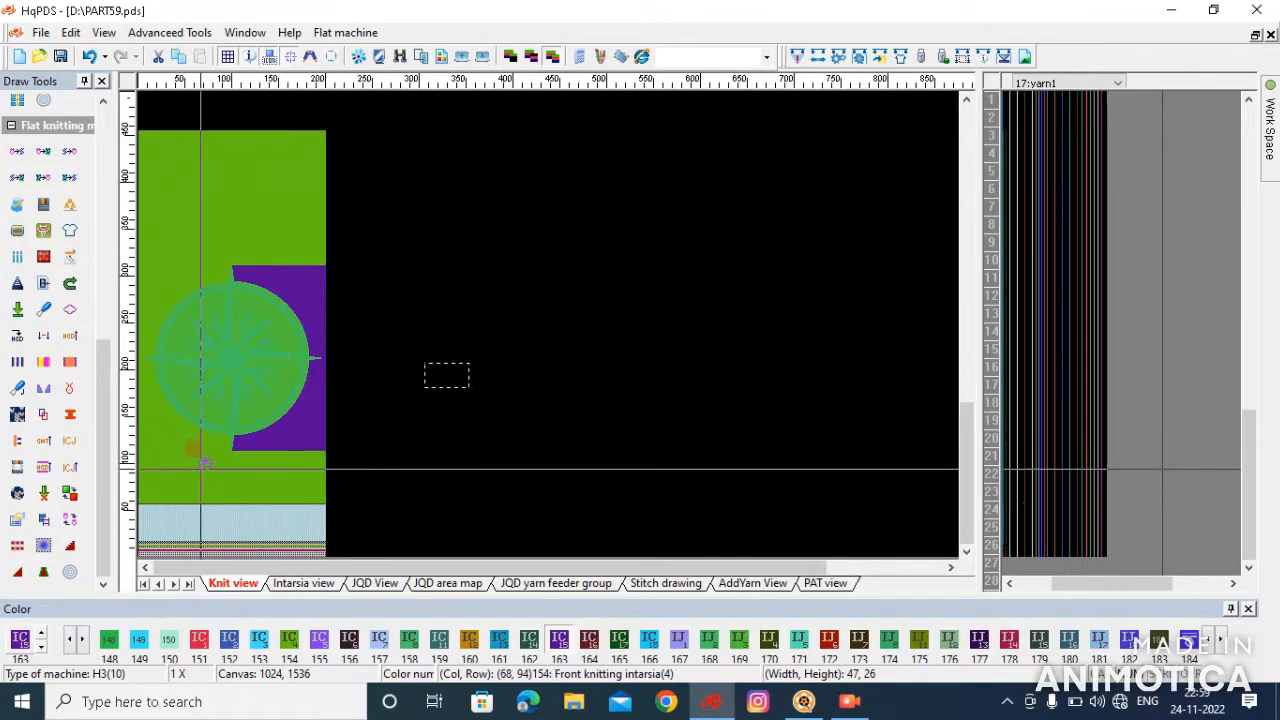
left_click(62, 57)
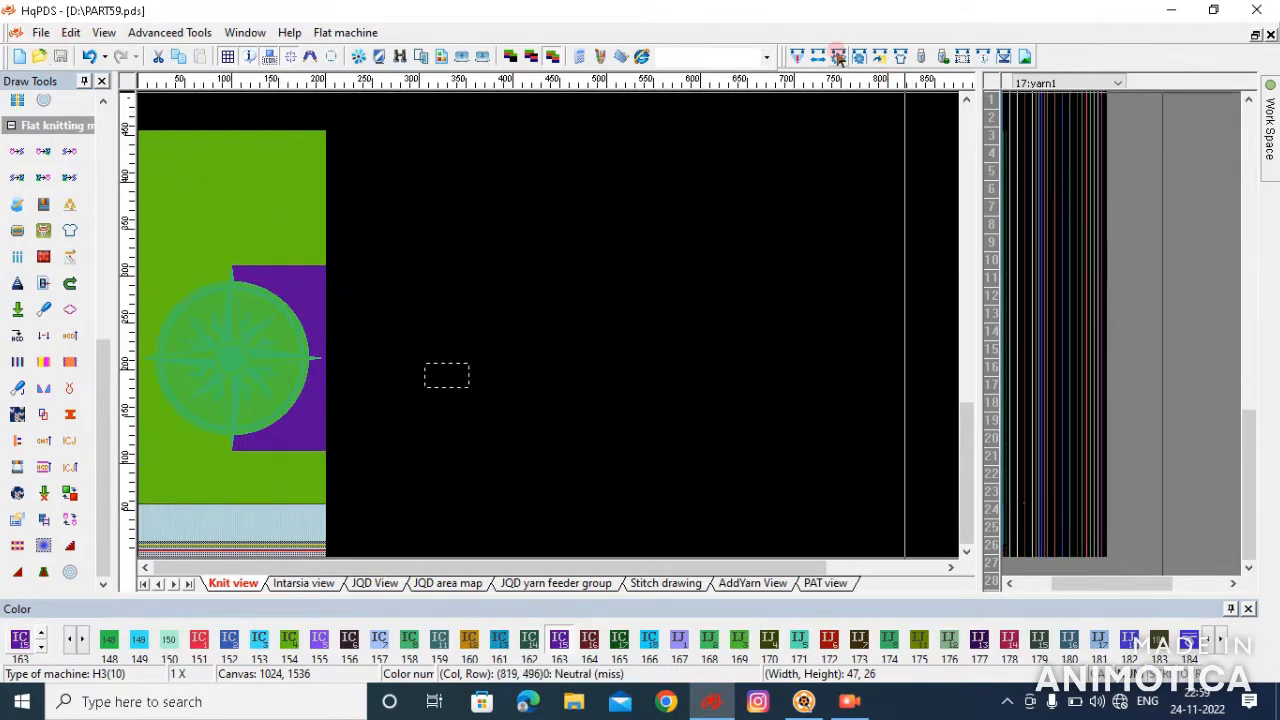
Generate the yarn feeder groups with Auto (1), check the proposed assignment and close the settings without accepting it.
left_click(838, 57)
left_click(632, 606)
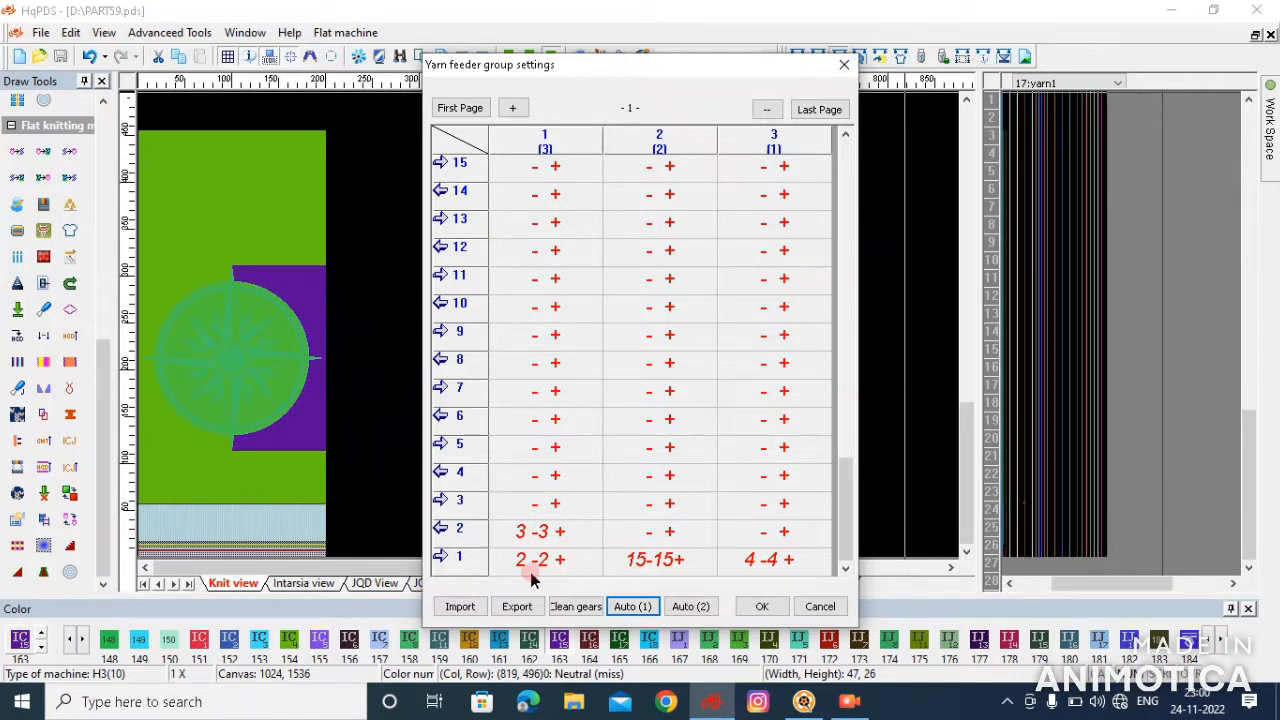
left_click(840, 60)
Undo the trial fills with codes 163, 154 and 155.
key("ctrl+z")
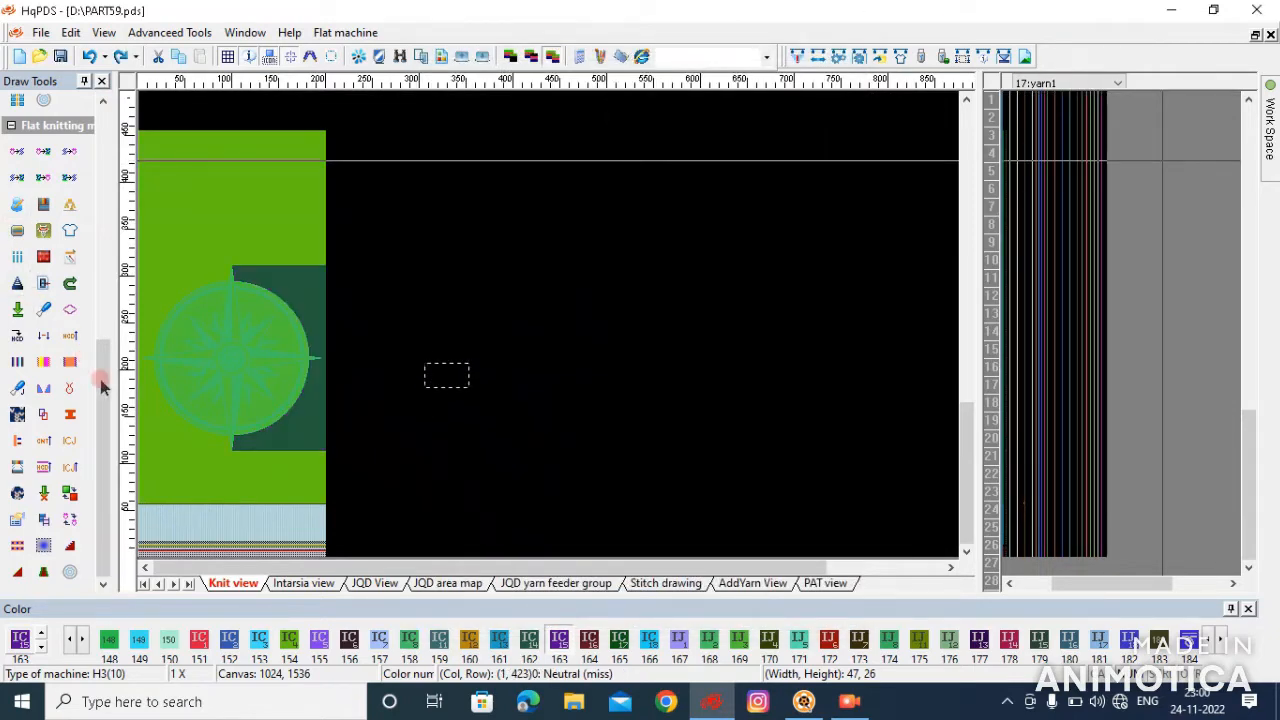
key("ctrl+z")
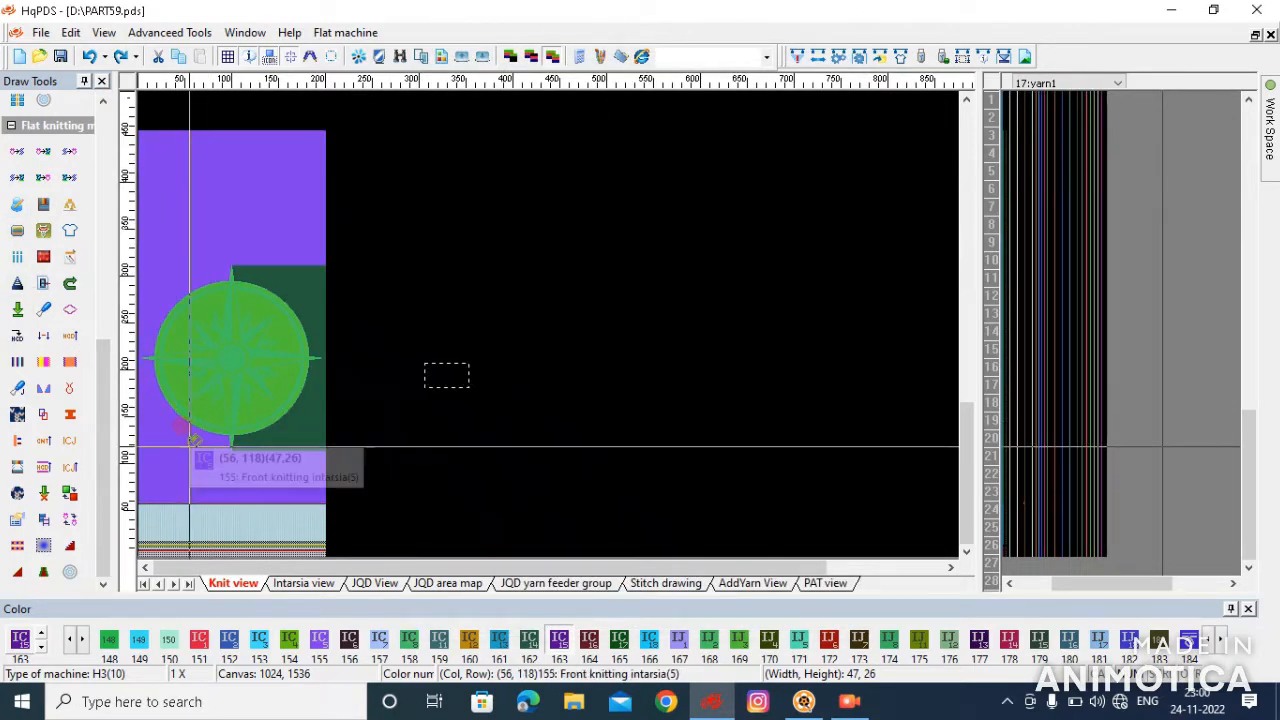
key("ctrl+z")
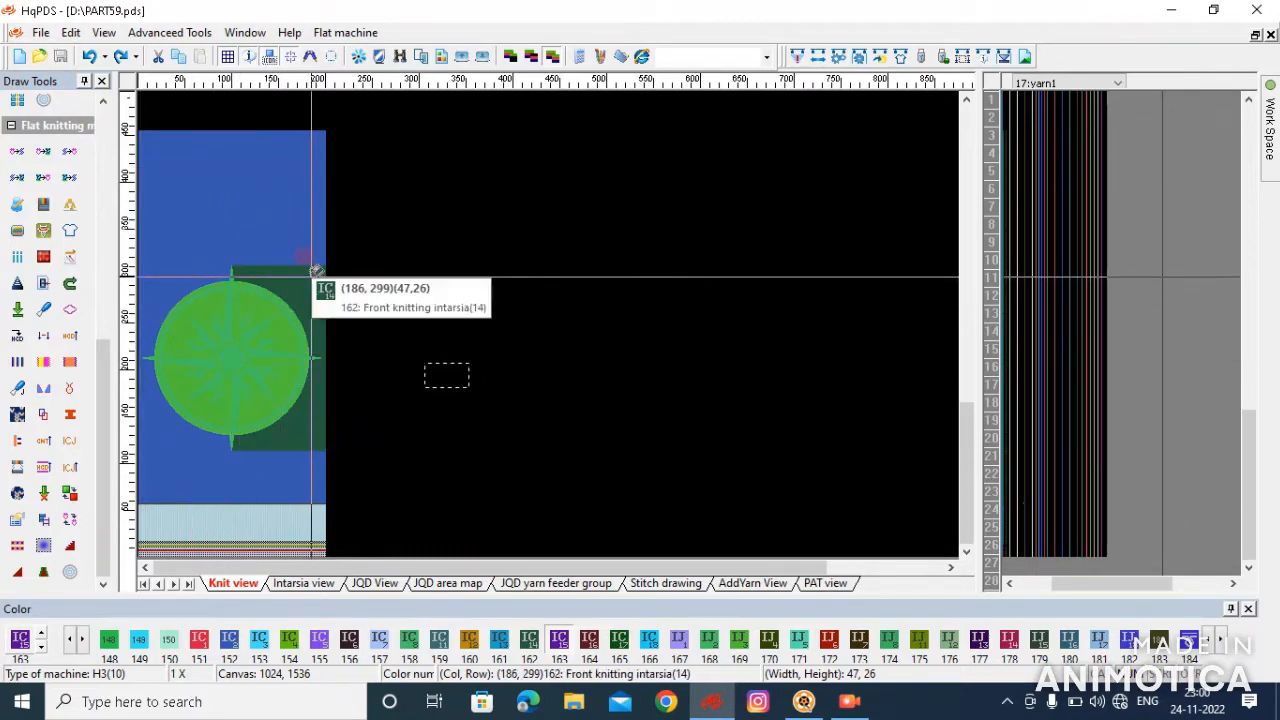
Check and accept the yarn feeder group settings, compile the pattern and dismiss the compile summary.
left_click(833, 57)
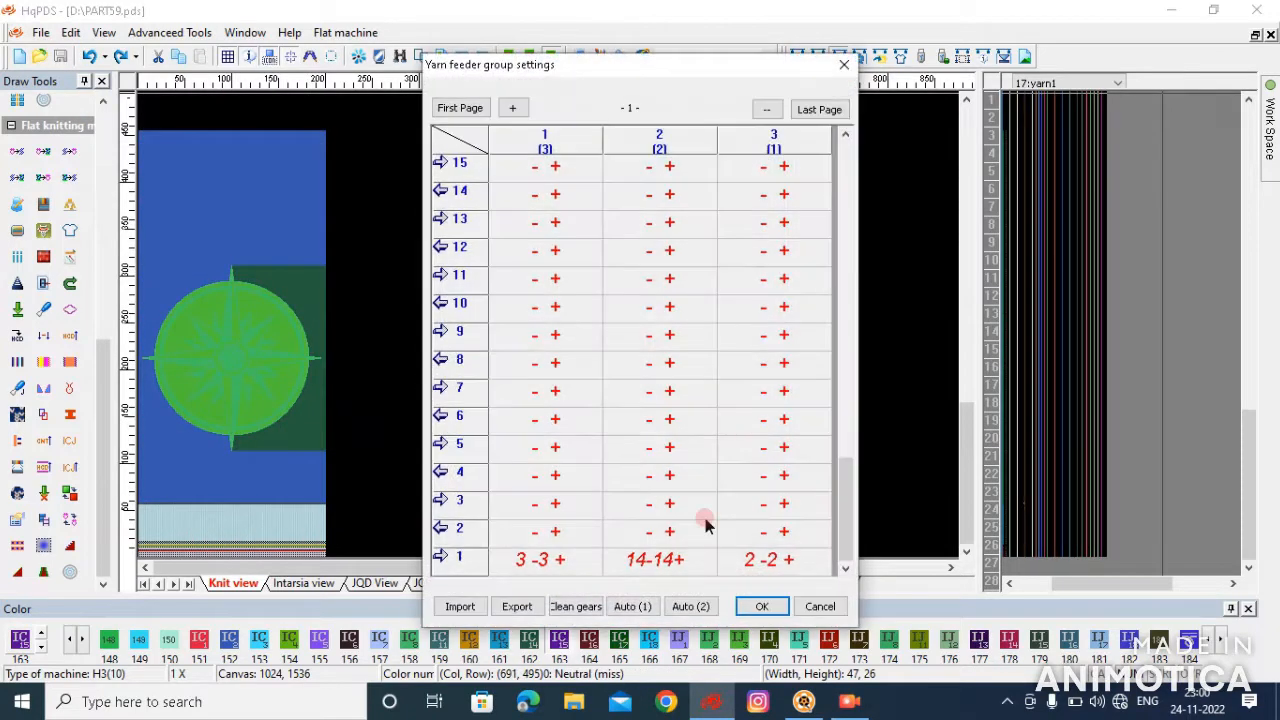
left_click(759, 607)
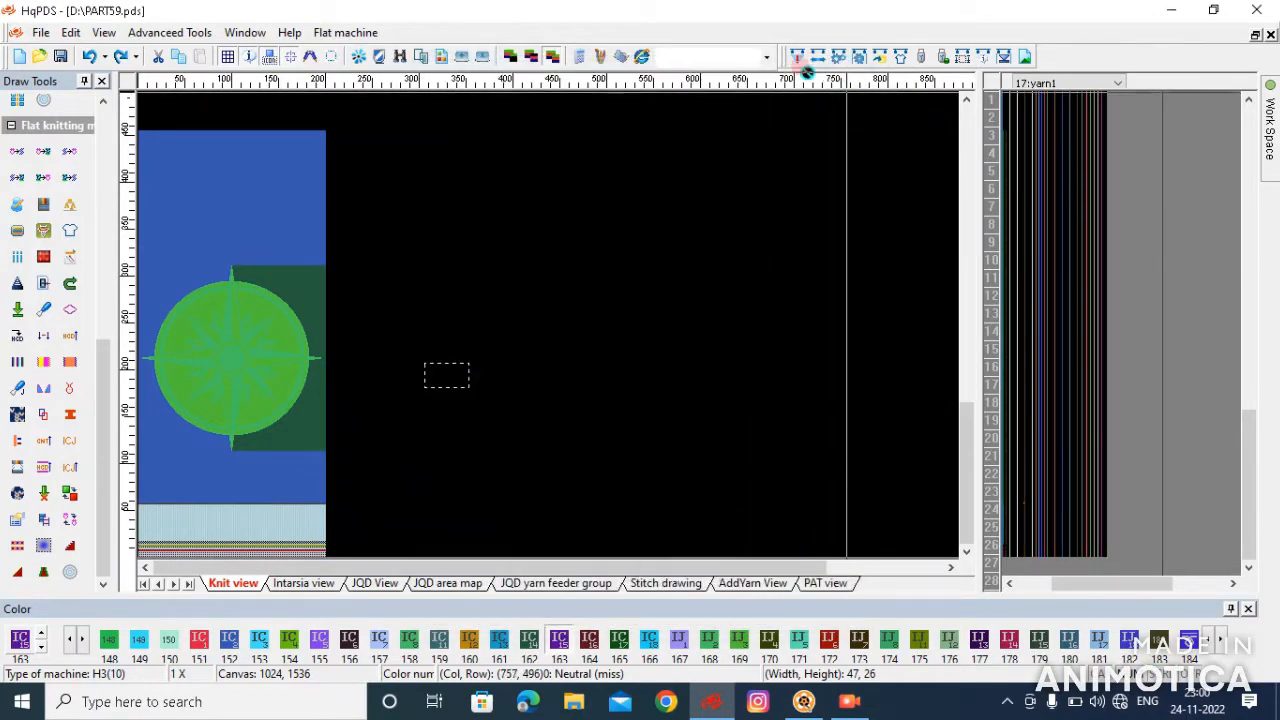
left_click(797, 57)
left_click(600, 371)
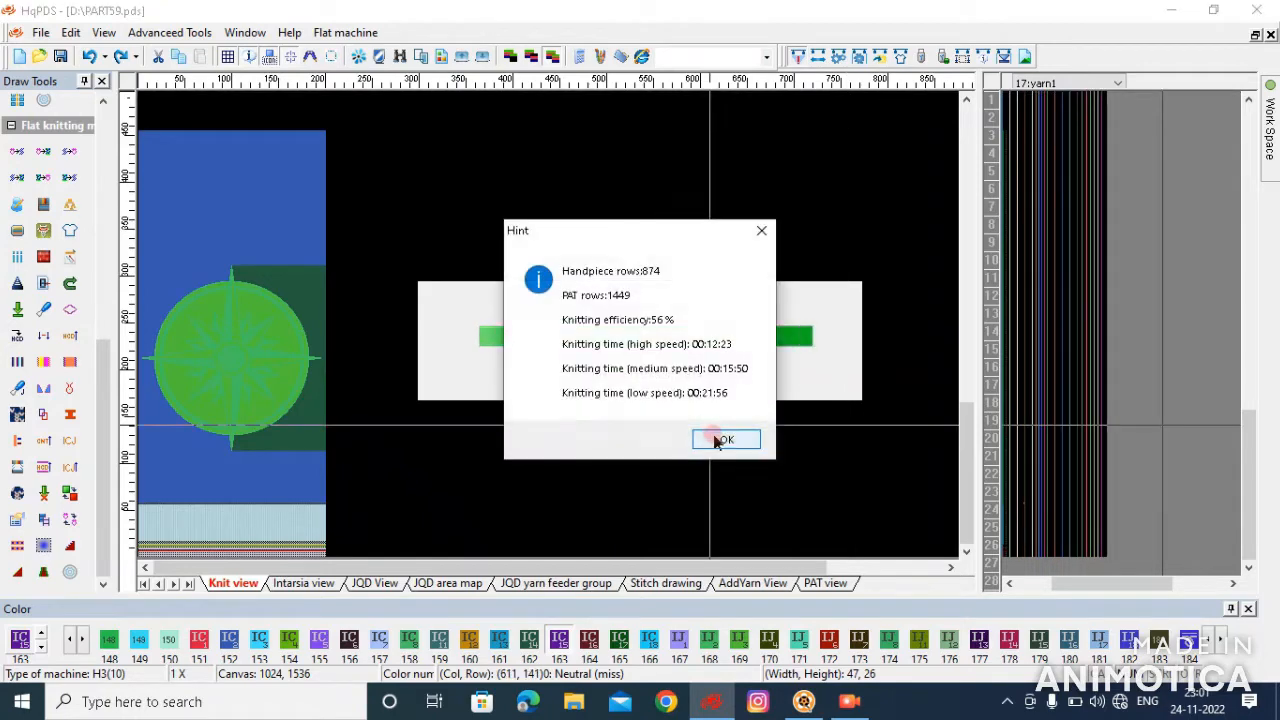
left_click(722, 440)
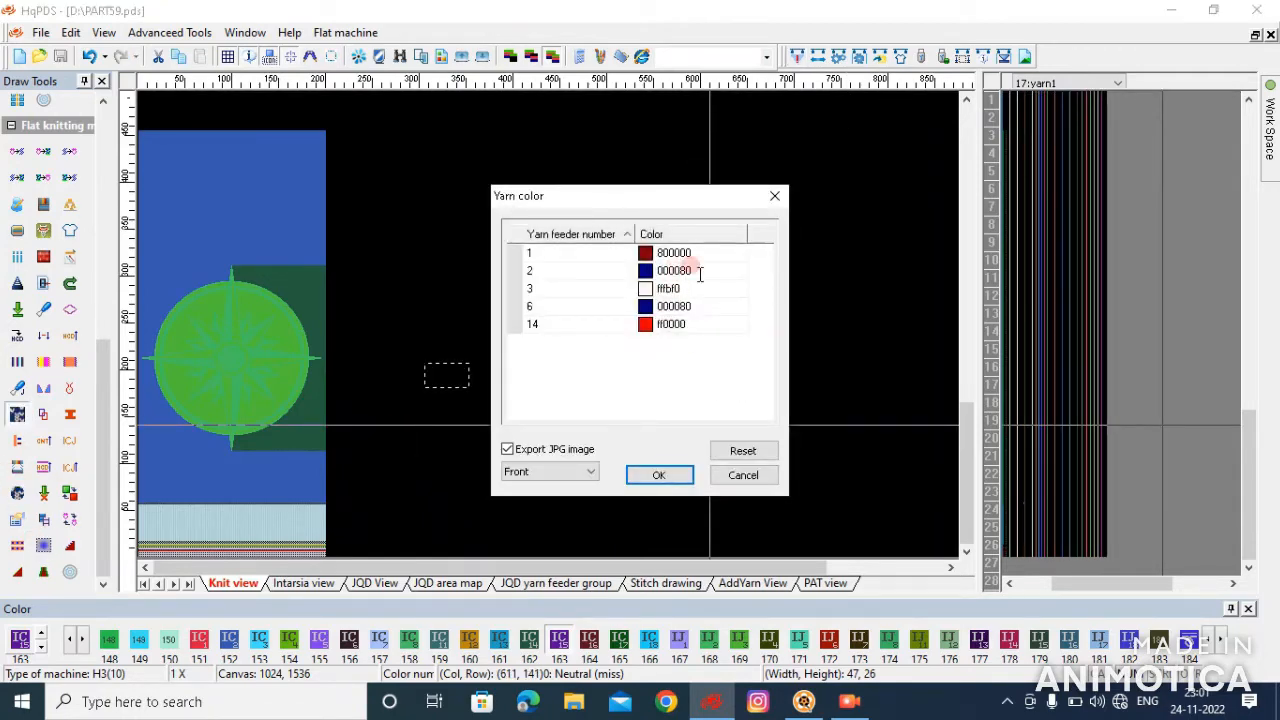
Set yarn feeder 14's color to navy blue and generate the front 3D knitting simulation in a maximized window.
left_click(694, 322)
left_click(741, 324)
left_click(705, 338)
left_click(659, 475)
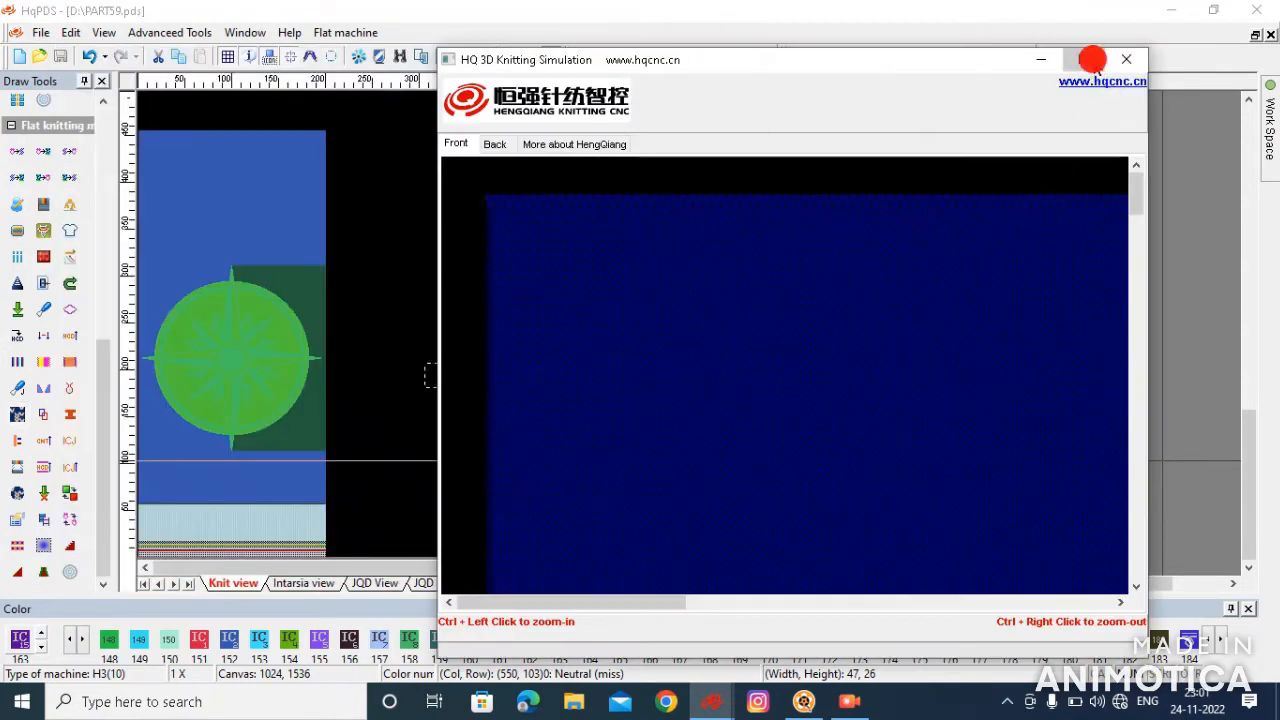
left_click(1090, 60)
Examine the simulated stitches and floats along the compass's upper, left and lower edges.
left_click(685, 410, "ctrl")
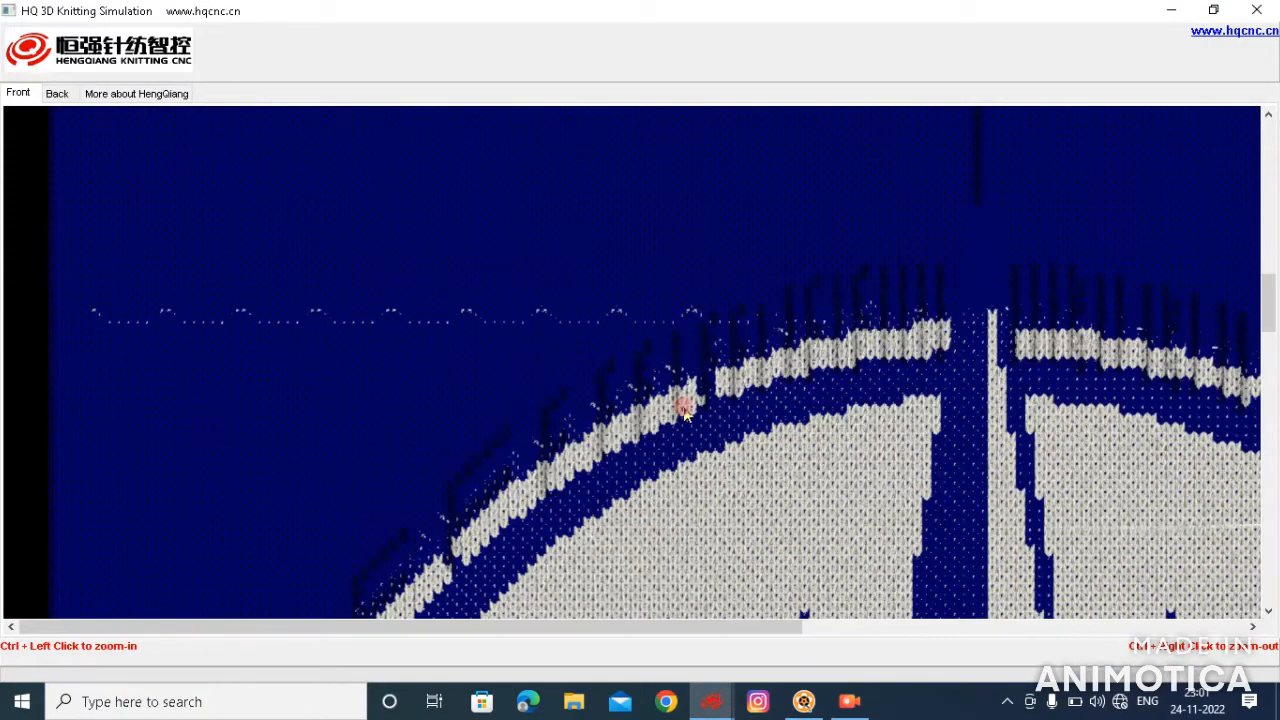
left_click(617, 402, "ctrl")
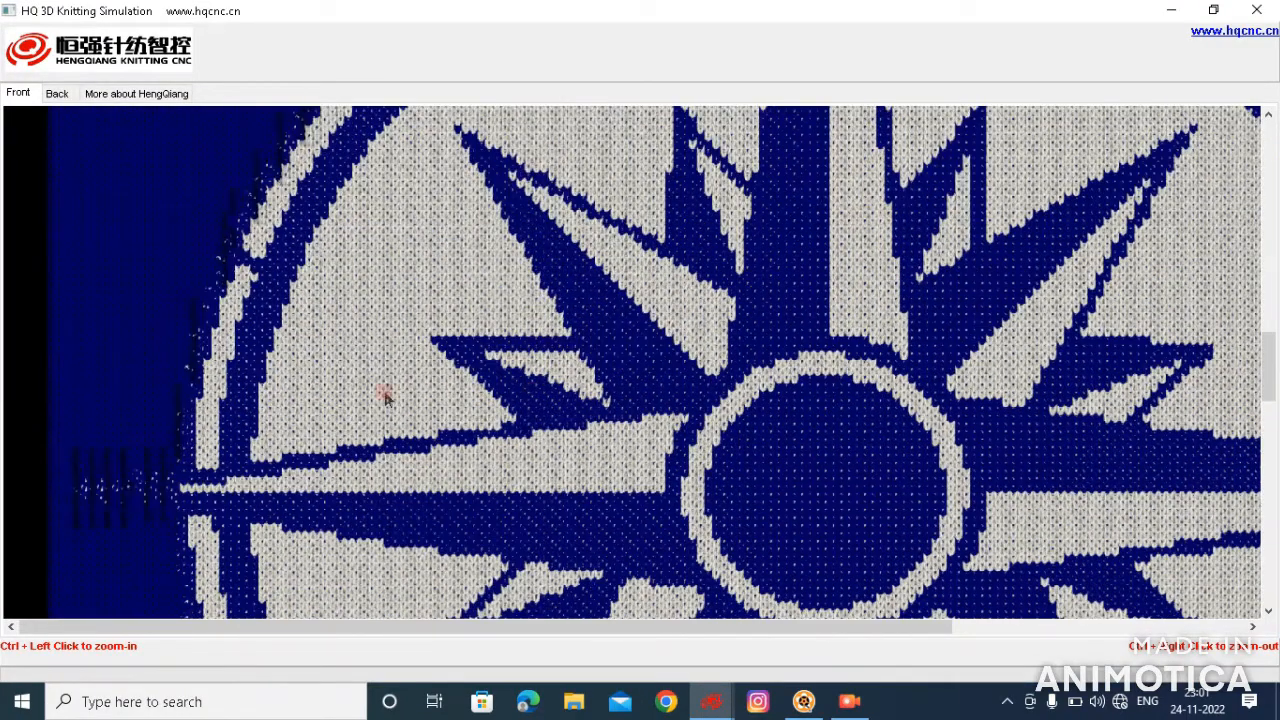
right_click(355, 392, "ctrl")
right_click(361, 434, "ctrl")
right_click(308, 406, "ctrl")
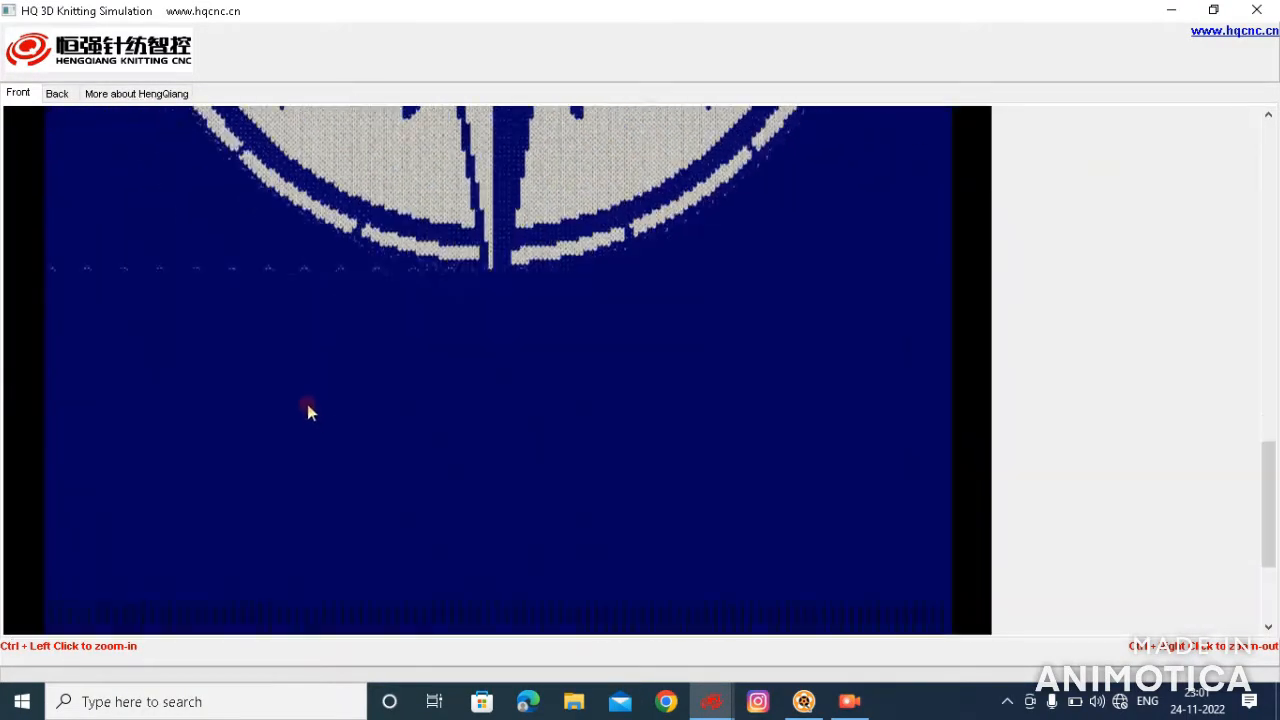
right_click(346, 178, "ctrl")
right_click(346, 178, "ctrl")
left_click(185, 500, "ctrl")
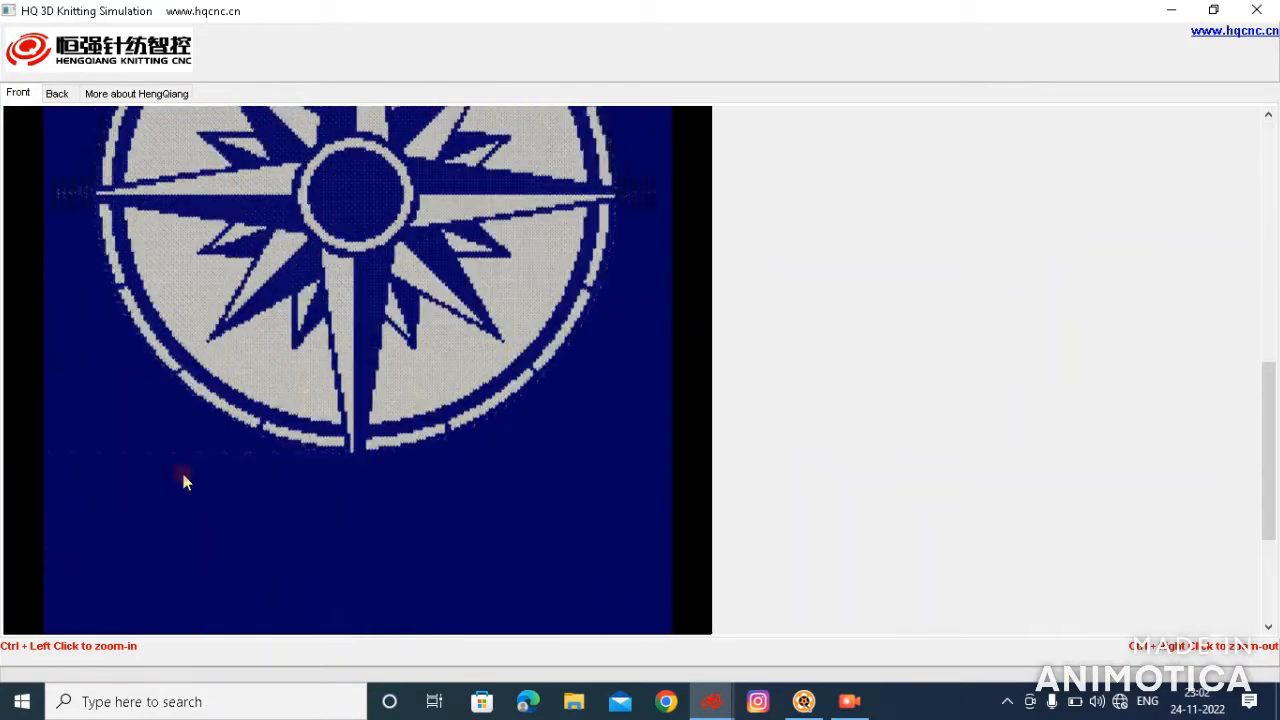
left_click(263, 271, "ctrl")
left_click(265, 270, "ctrl")
left_click(265, 270, "ctrl")
scroll(514, 408, "down", 9)
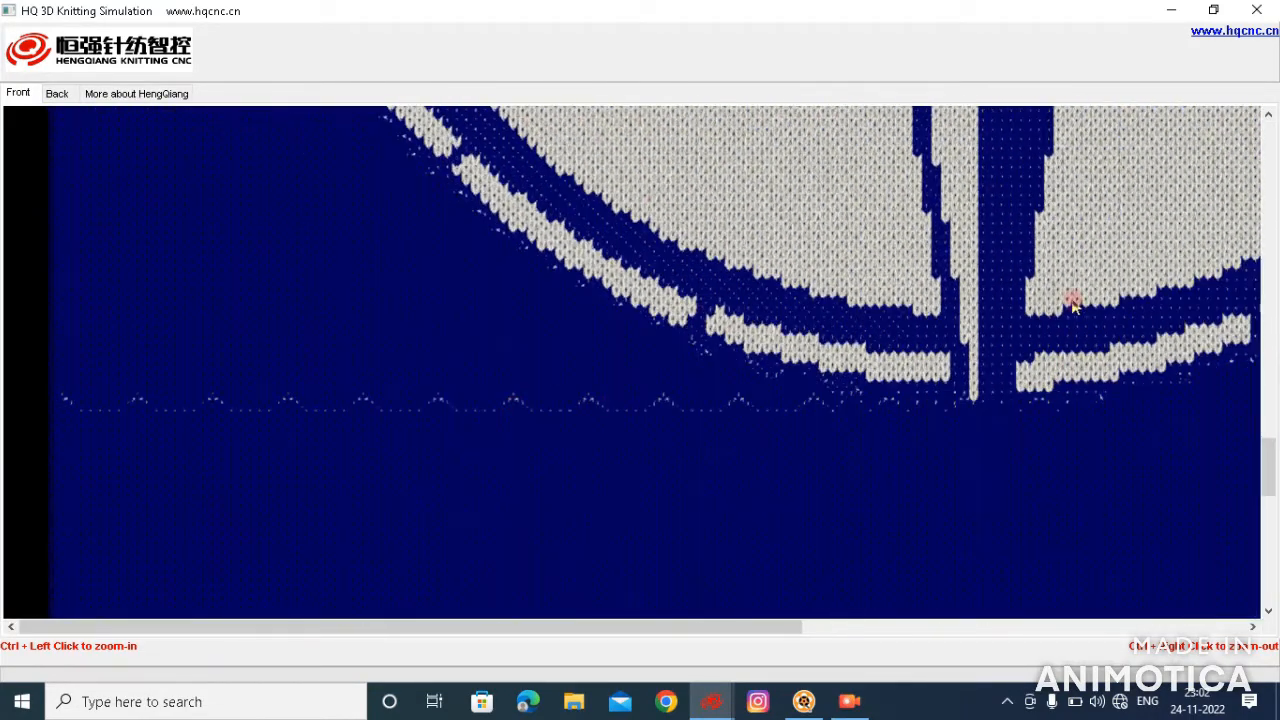
Look over the whole simulated panel, from the compass and its background down to the bottom rib, and close the simulation.
right_click(1072, 300, "ctrl")
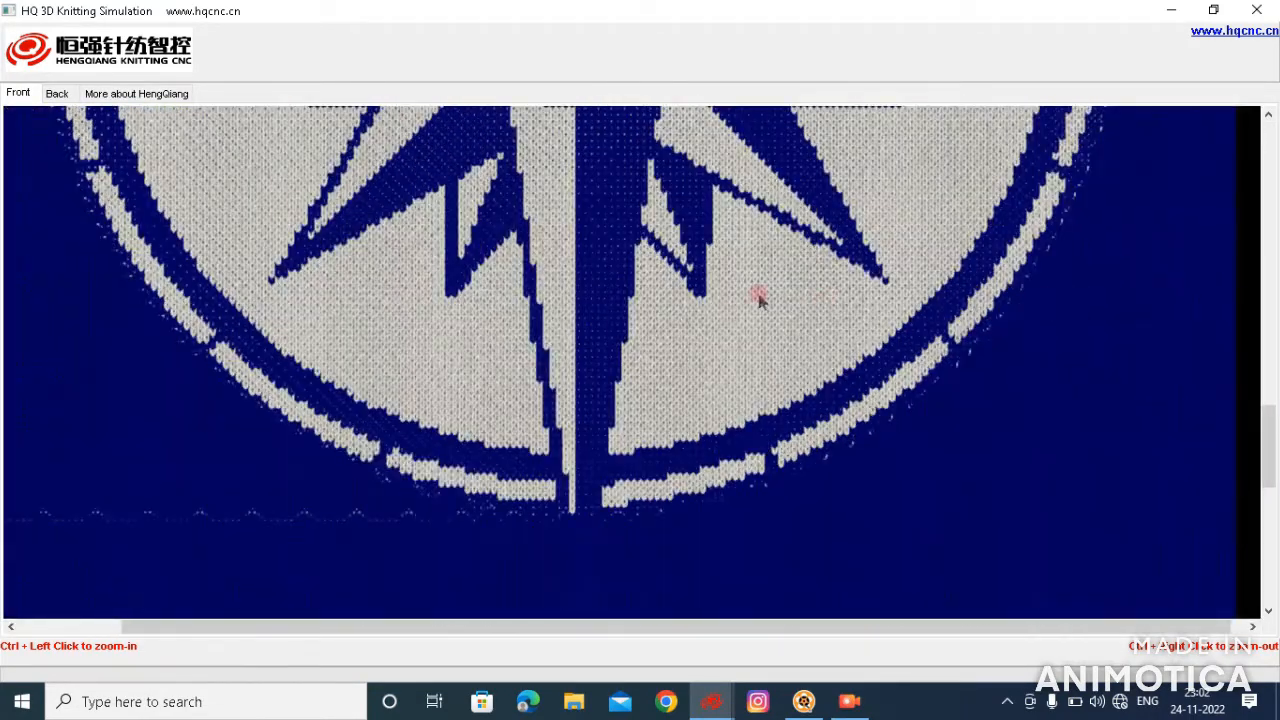
scroll(736, 285, "up", 4)
right_click(686, 303, "ctrl")
scroll(686, 303, "up", 2)
right_click(632, 372, "ctrl")
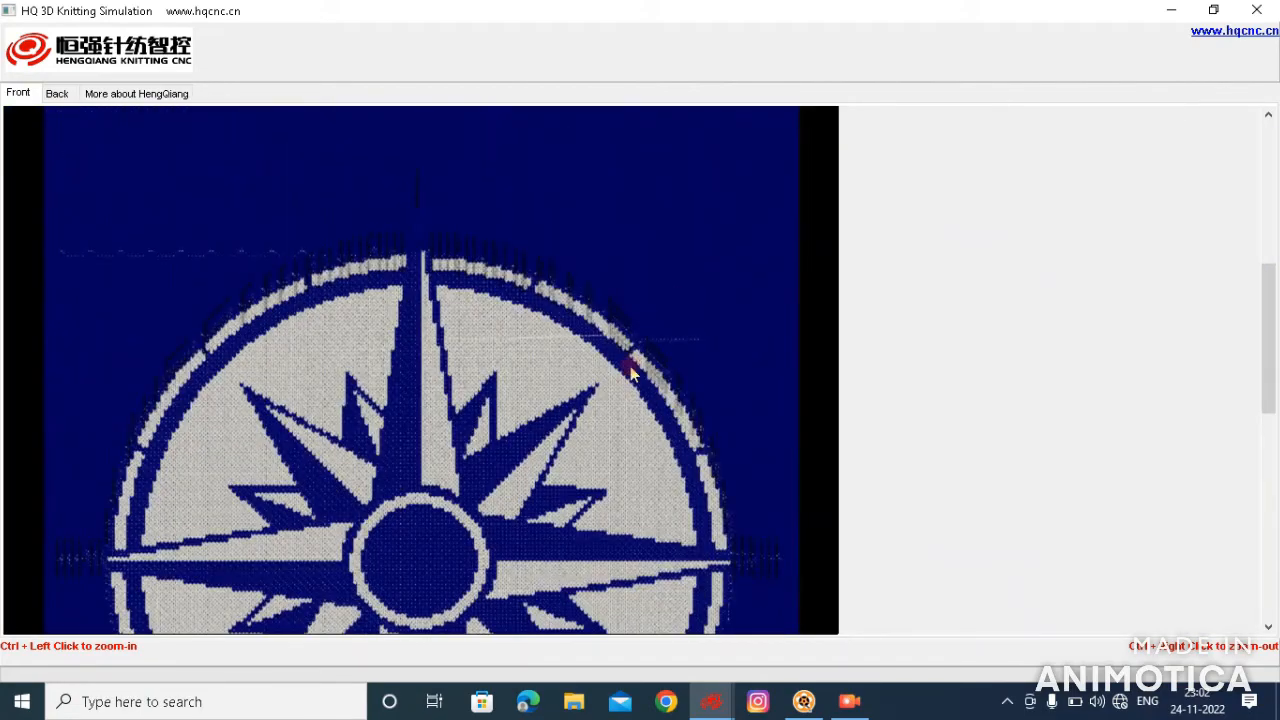
scroll(498, 337, "down", 6)
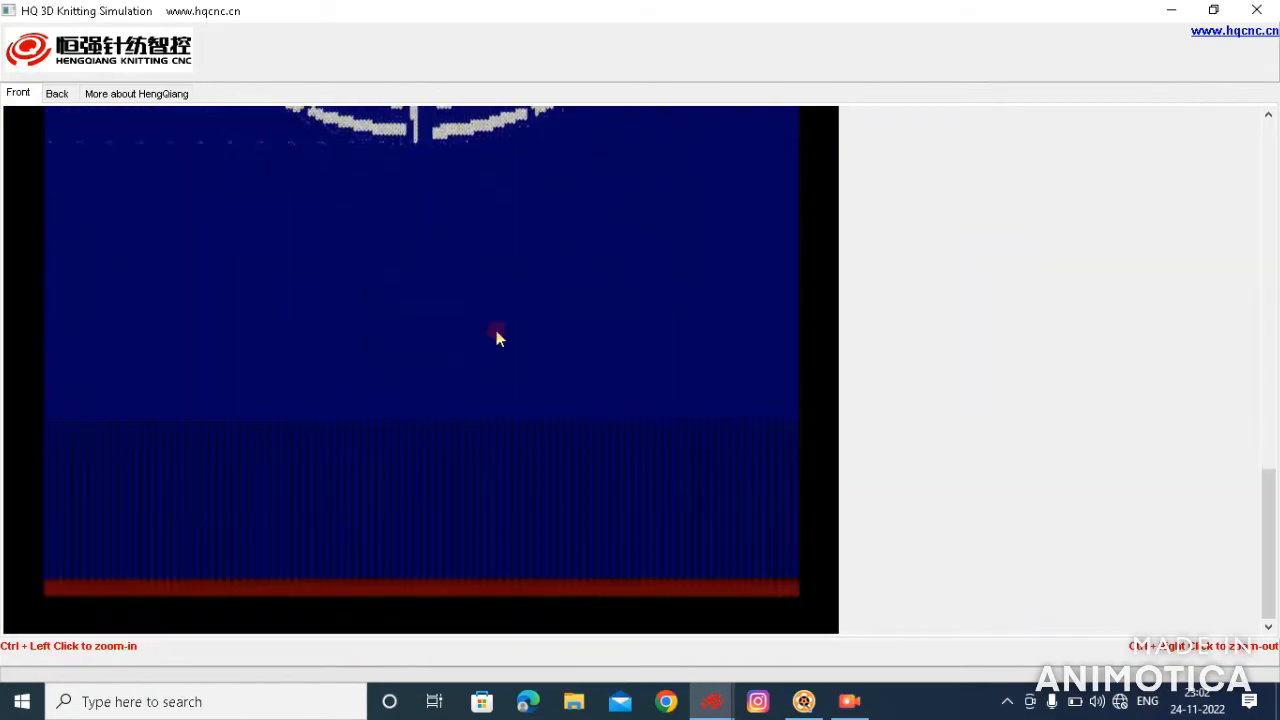
scroll(495, 335, "up", 9)
right_click(492, 332, "ctrl")
right_click(490, 331, "ctrl")
right_click(489, 331, "ctrl")
scroll(303, 515, "down", 2)
scroll(280, 478, "down", 2)
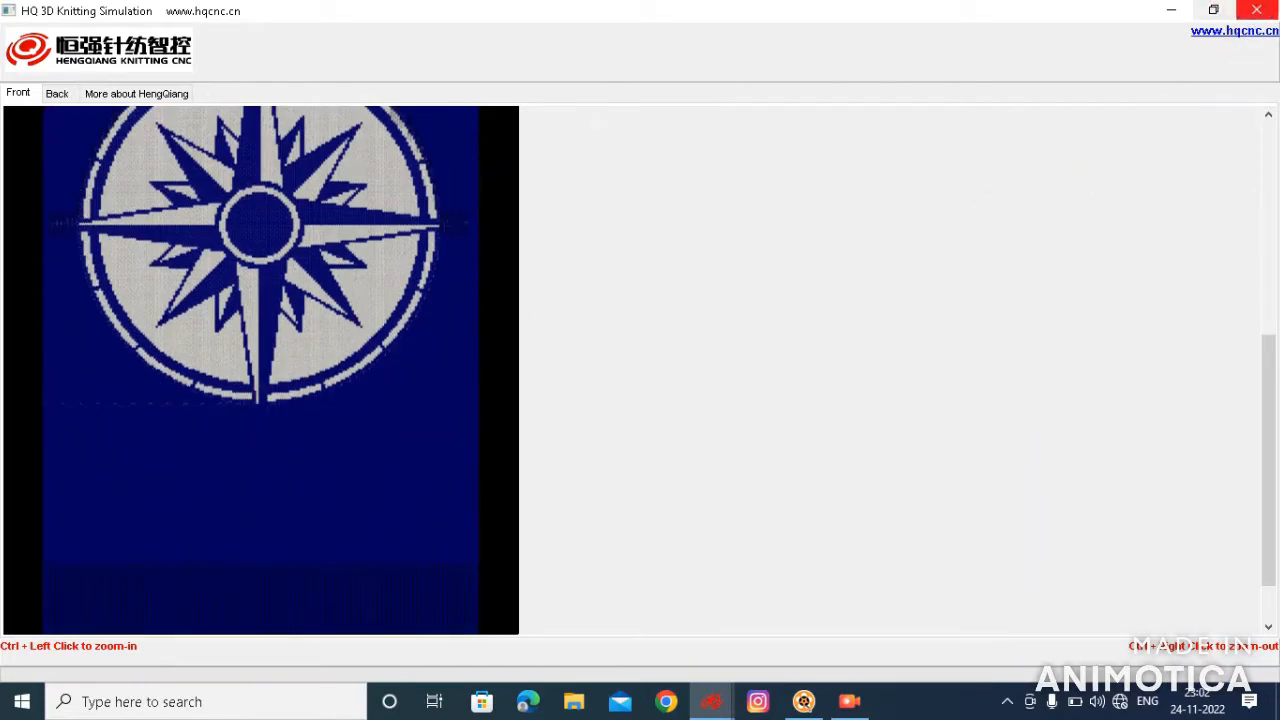
left_click(1256, 10)
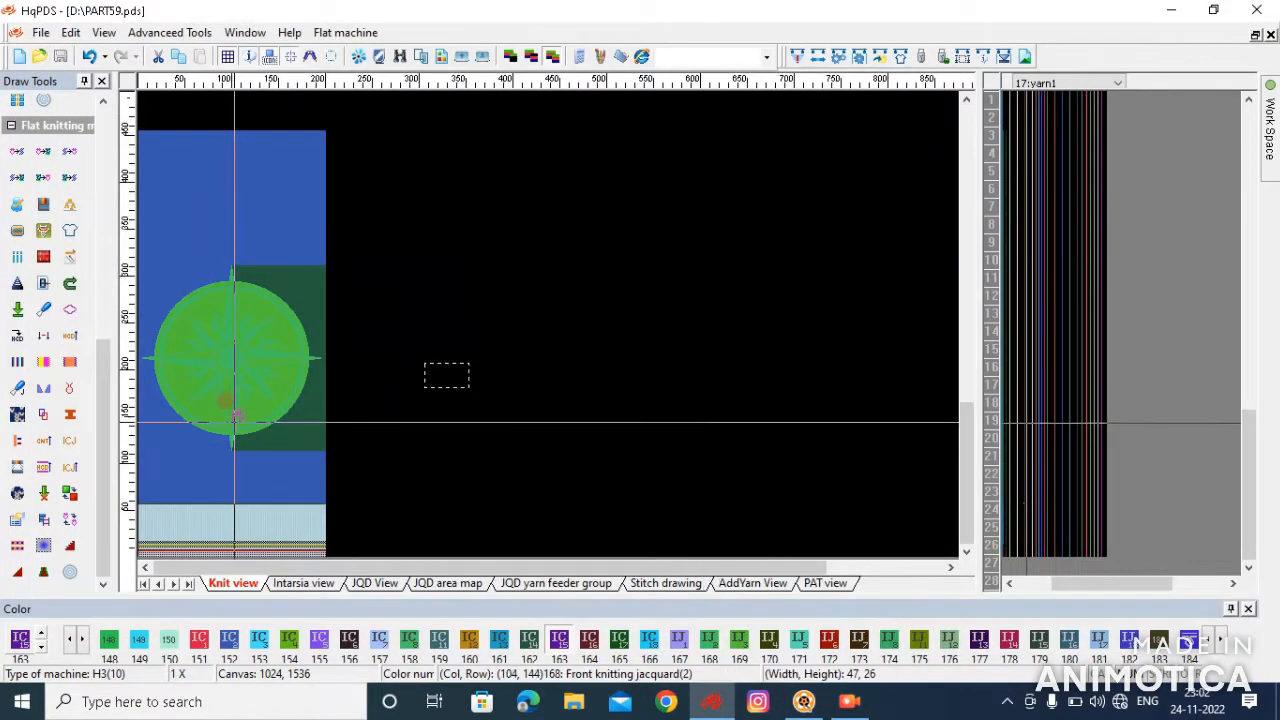
left_click(849, 701)
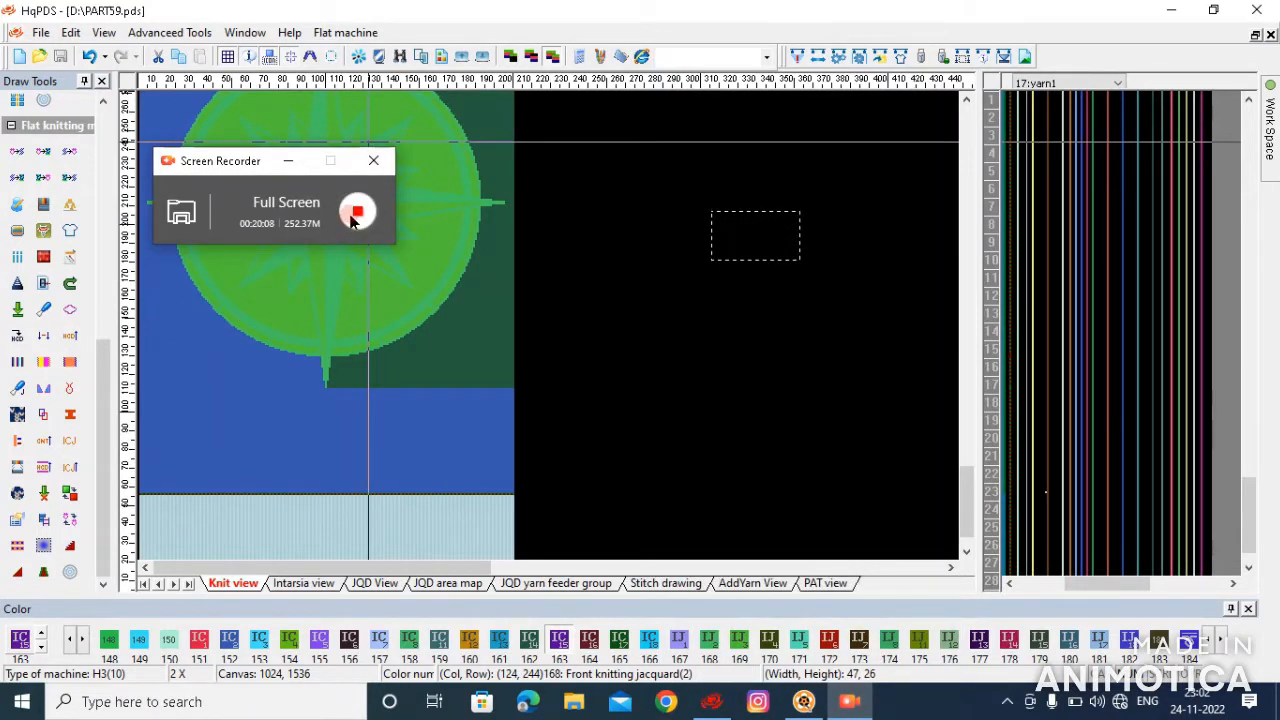
left_click(357, 212)
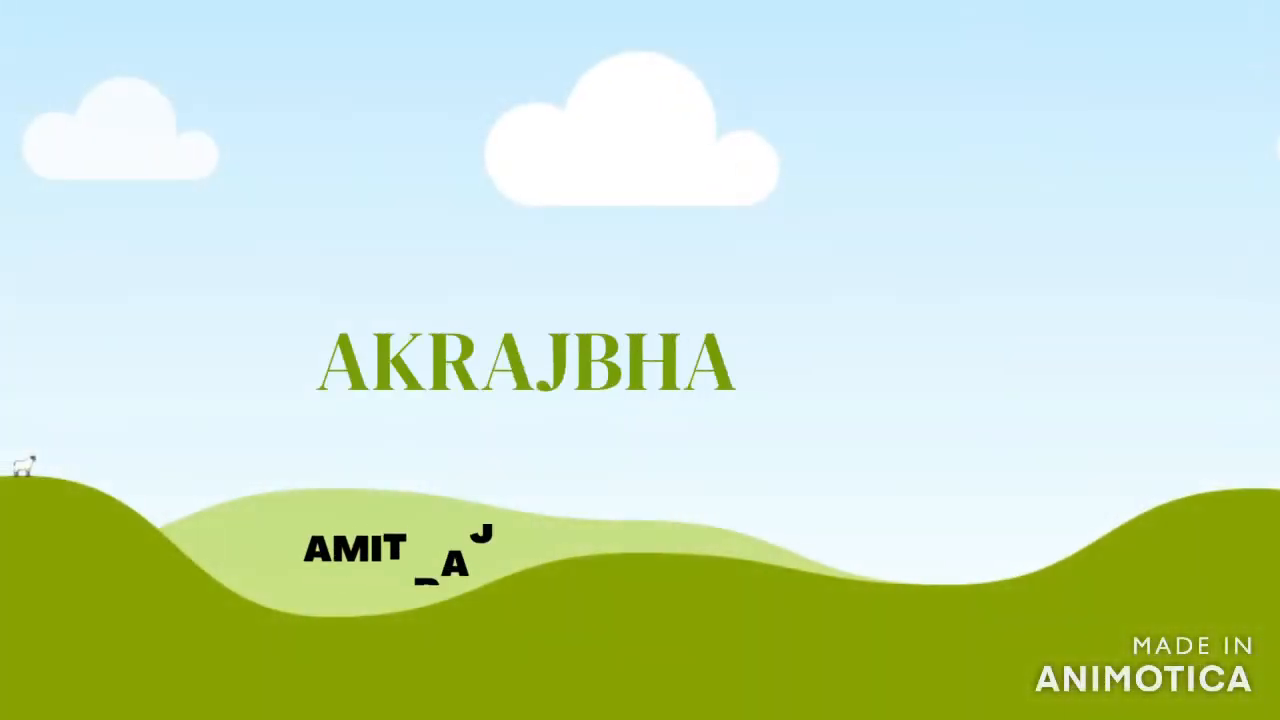